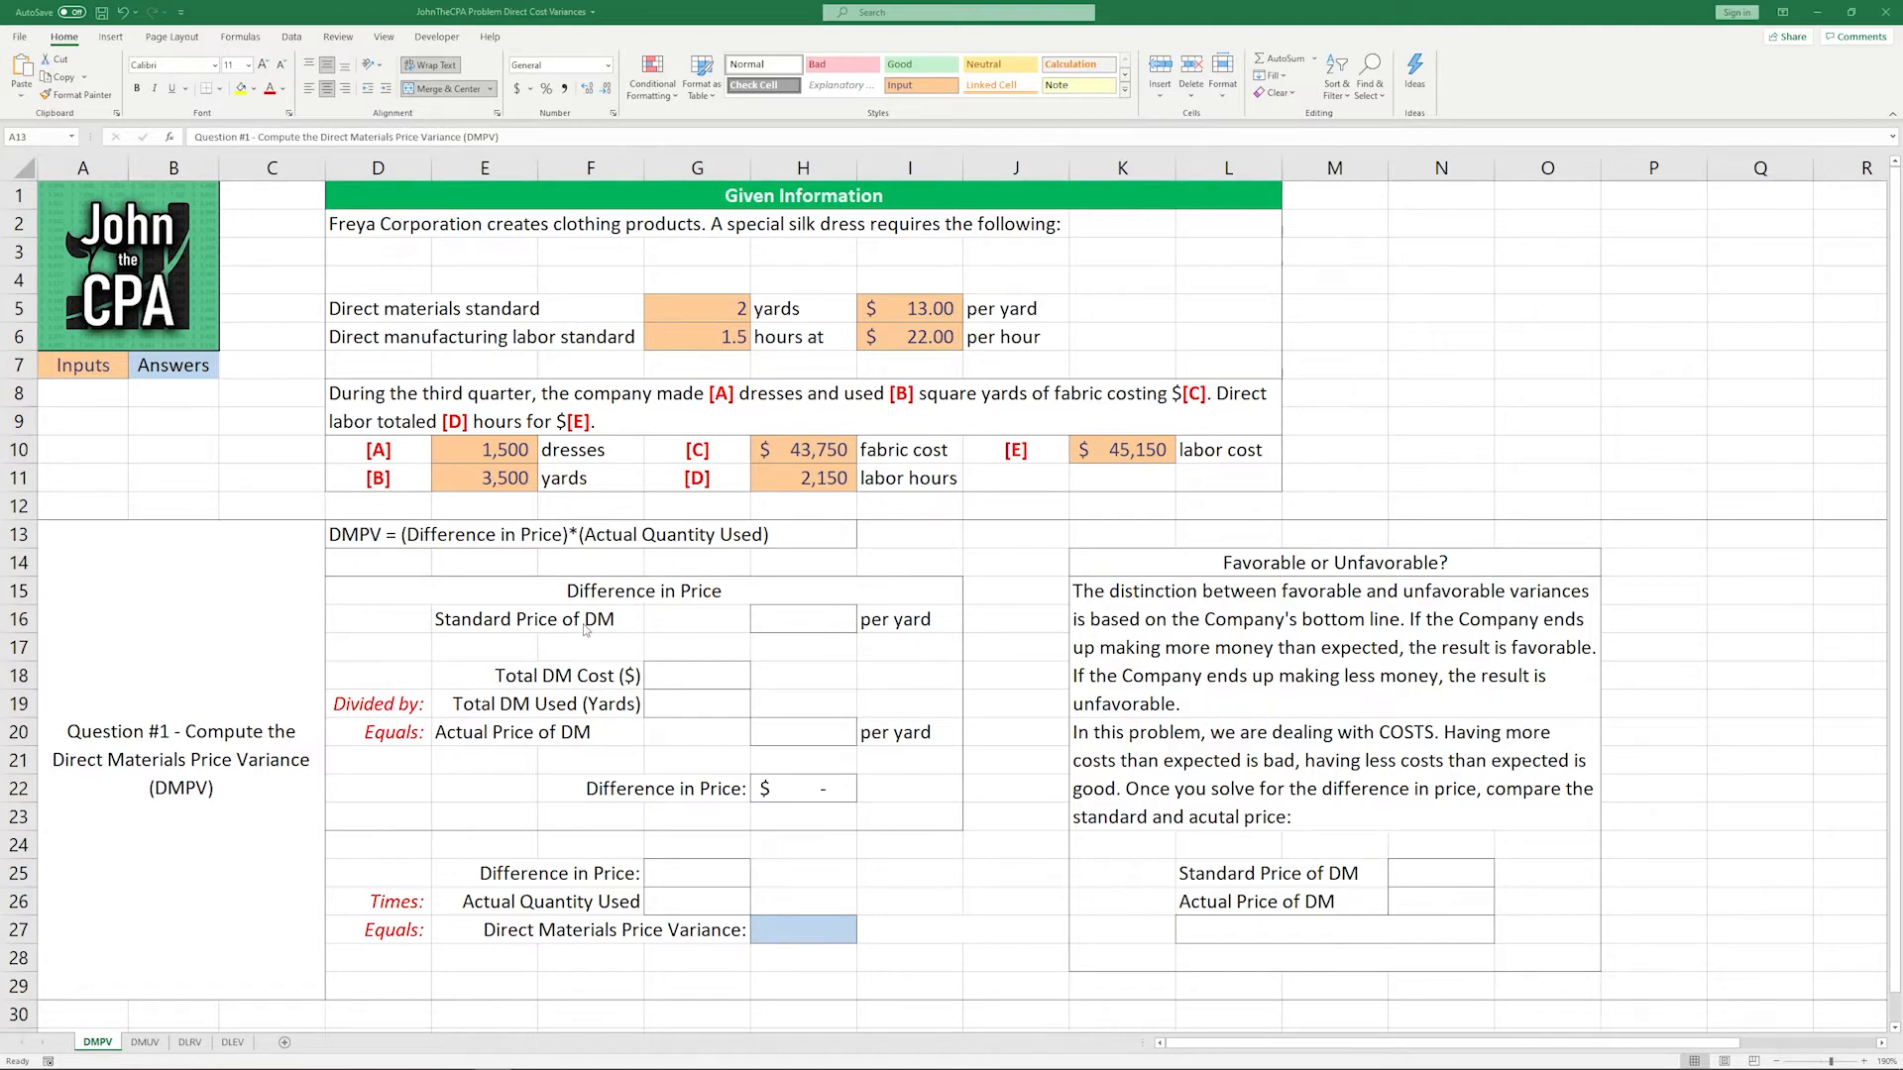
Step: Fill the Standard Price of DM in H16 with a reference to the $13.00 per-yard standard price in I5
{"action": "left_click", "coordinate": [814, 619]}
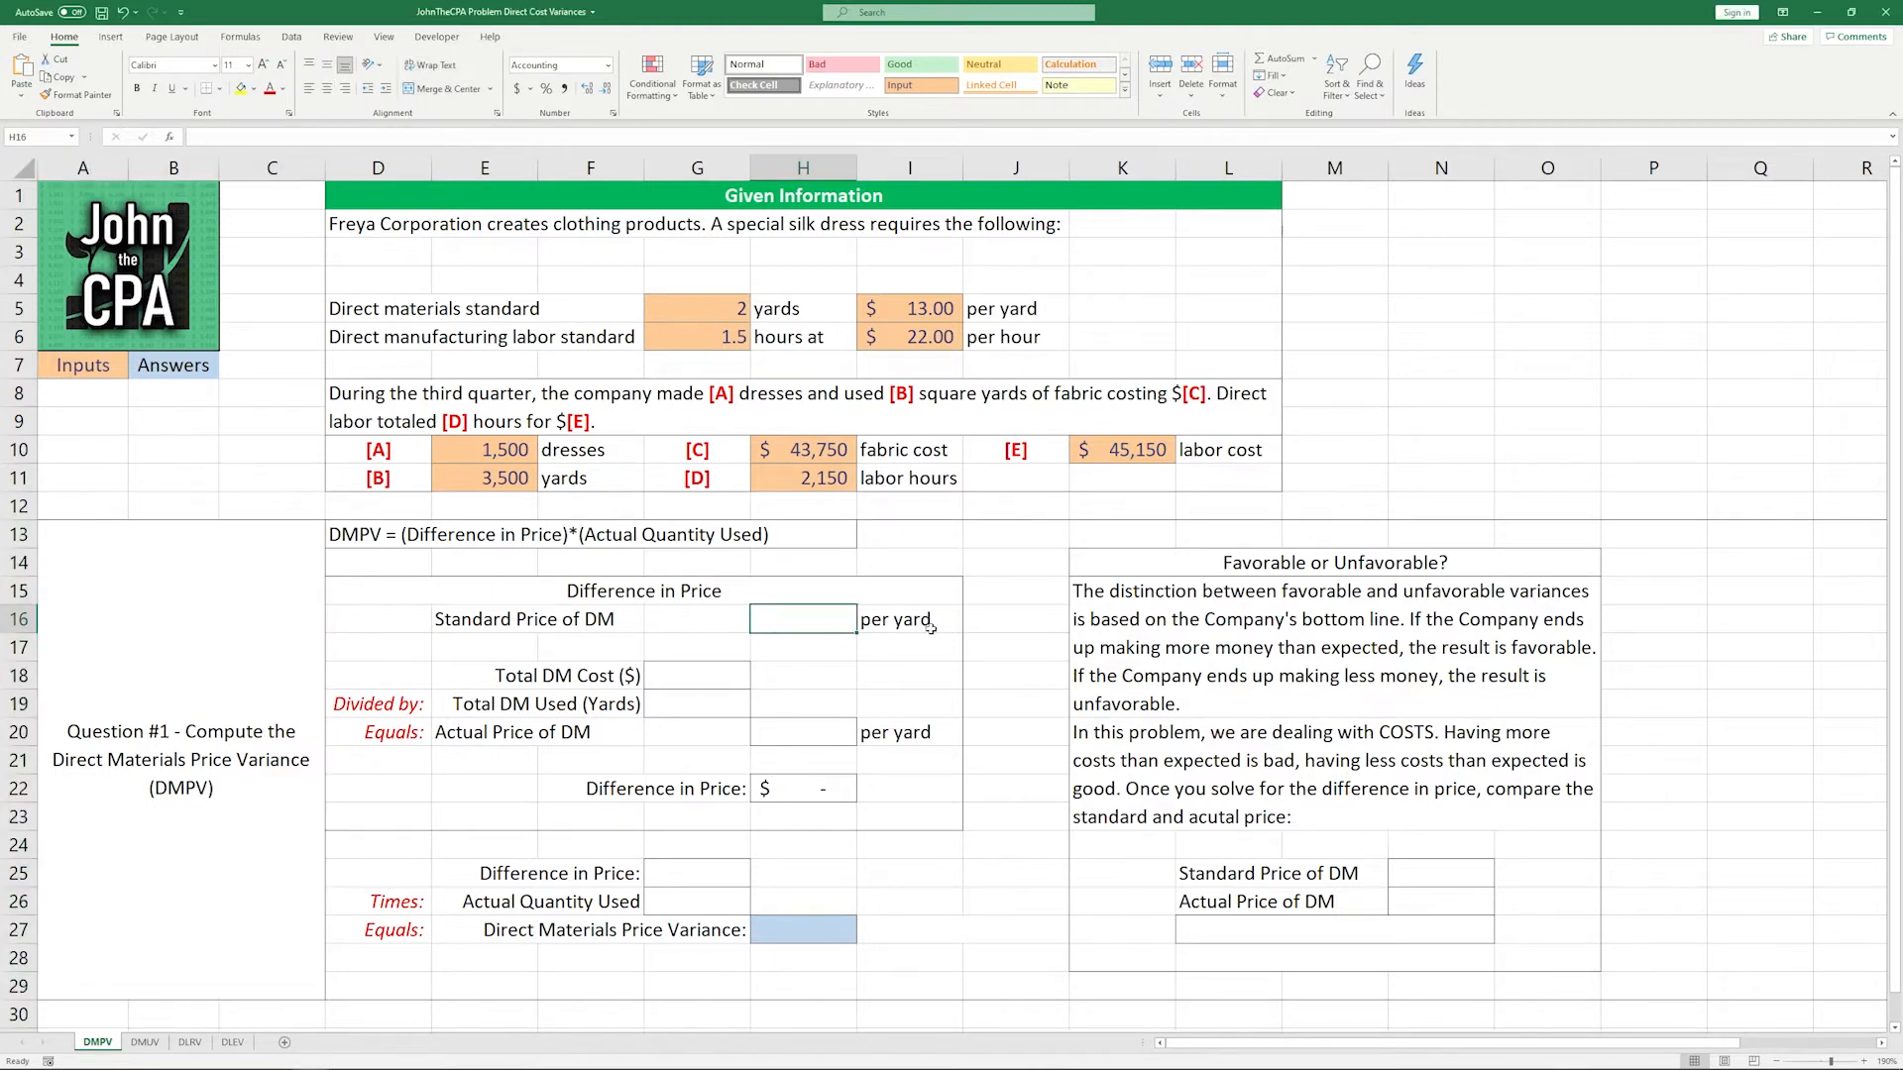
{"action": "type", "text": "="}
{"action": "left_click", "coordinate": [919, 308]}
{"action": "key", "text": "Return"}
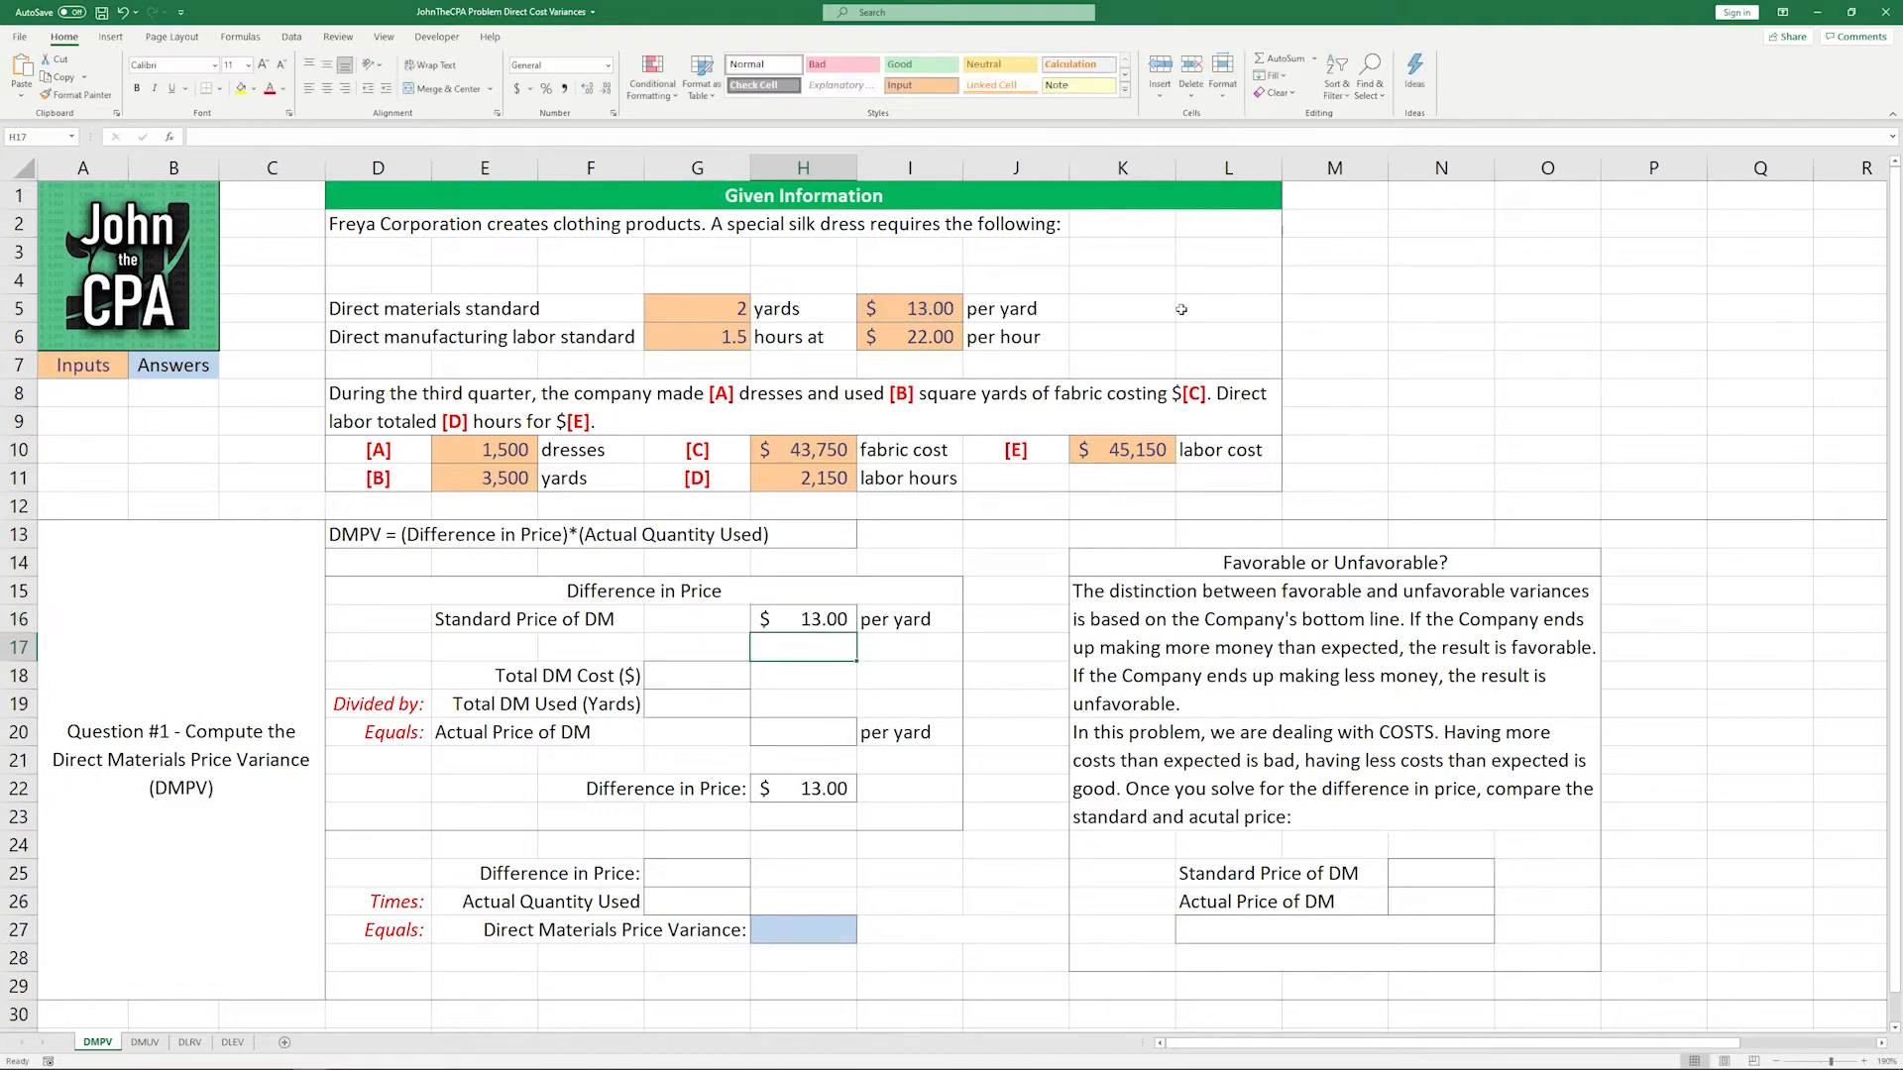
Step: Link Total DM Cost in G18 to the fabric cost in H10 and Total DM Used in G19 to the yards in E11
{"action": "key", "text": "Down"}
{"action": "key", "text": "Left"}
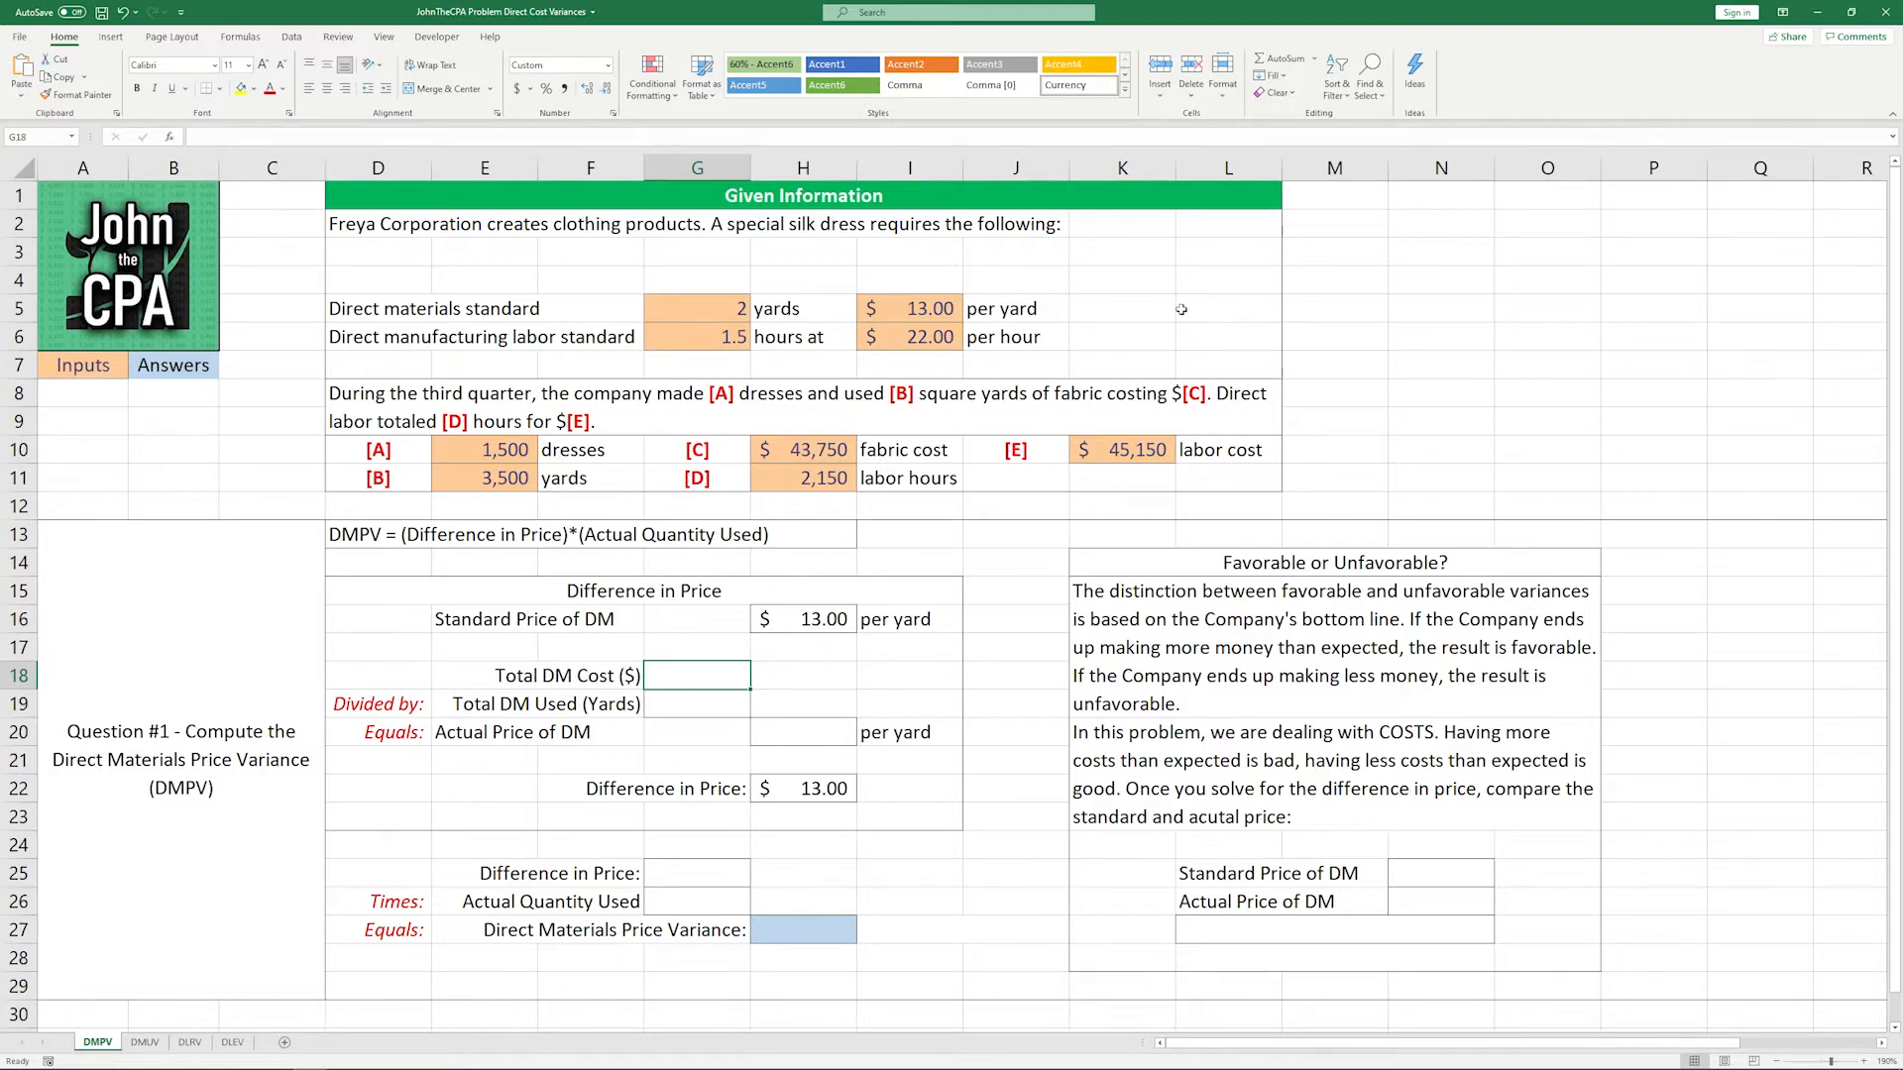
{"action": "type", "text": "="}
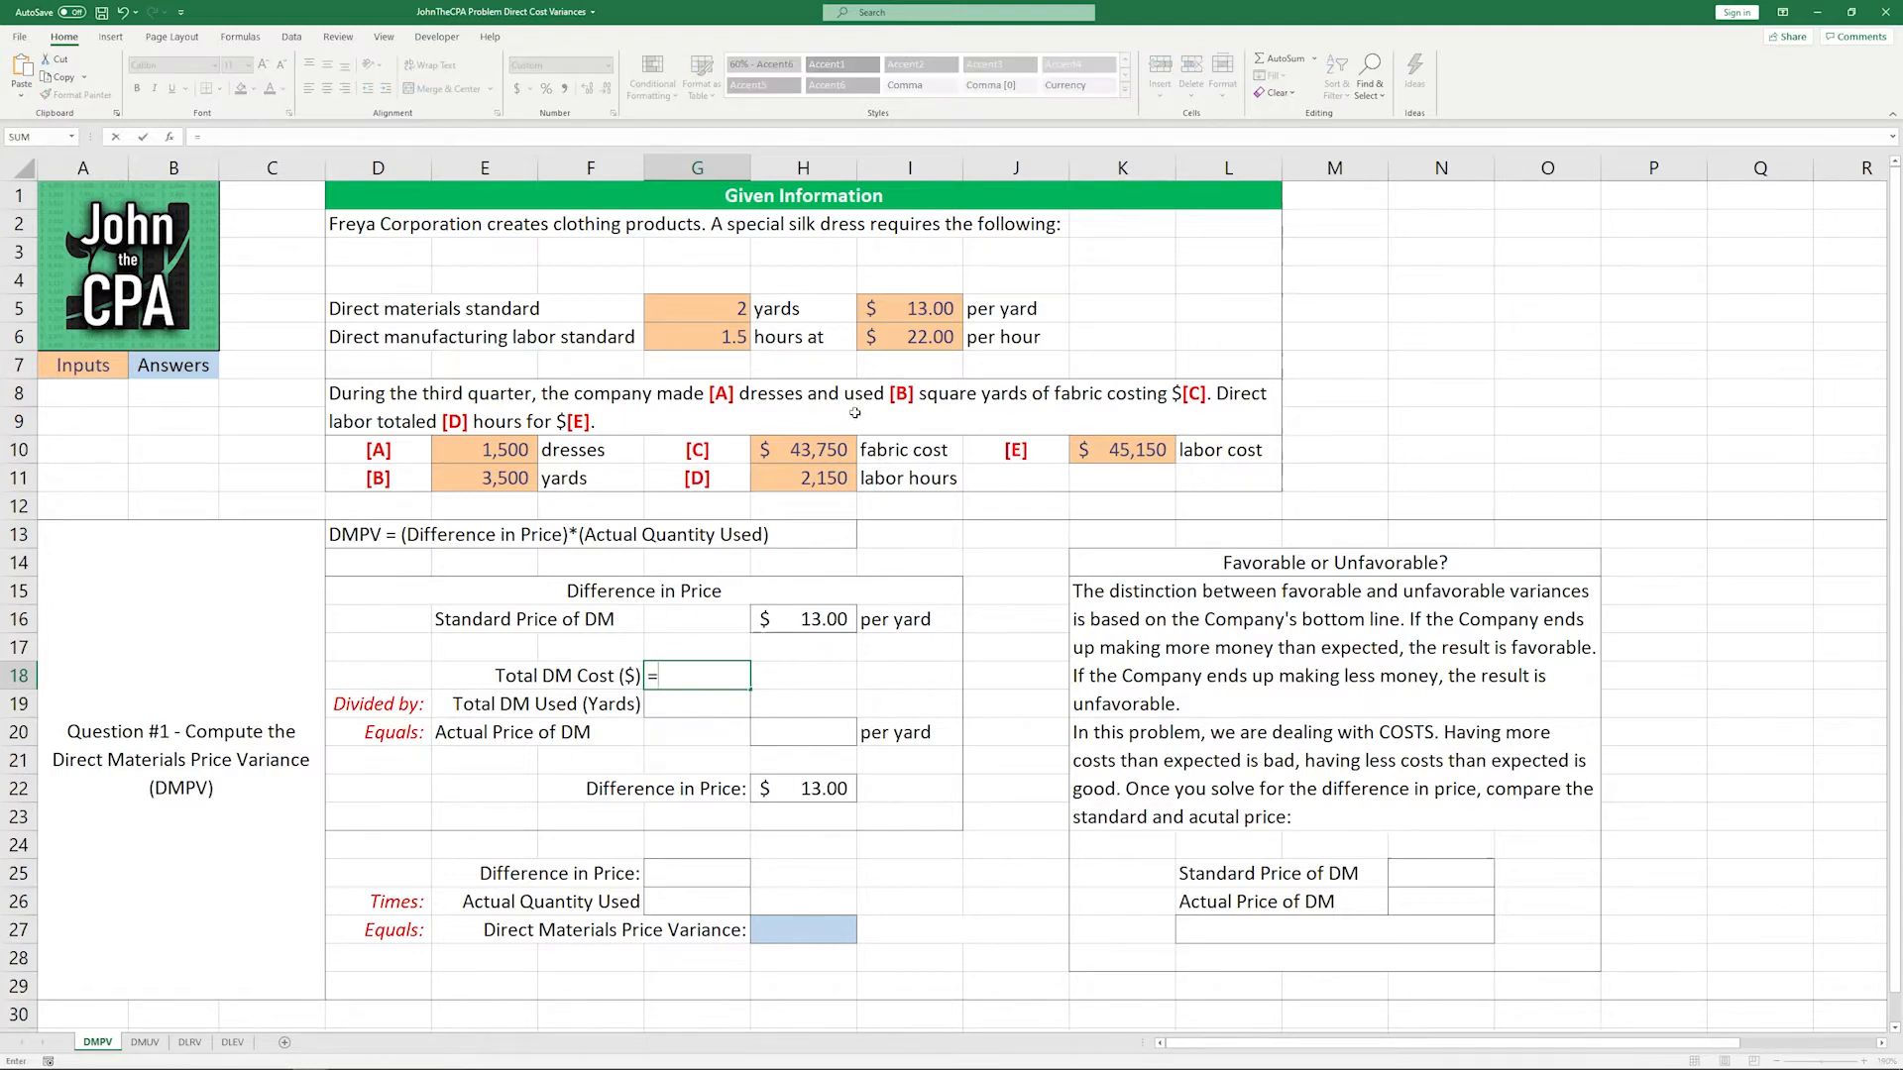
{"action": "left_click", "coordinate": [819, 441]}
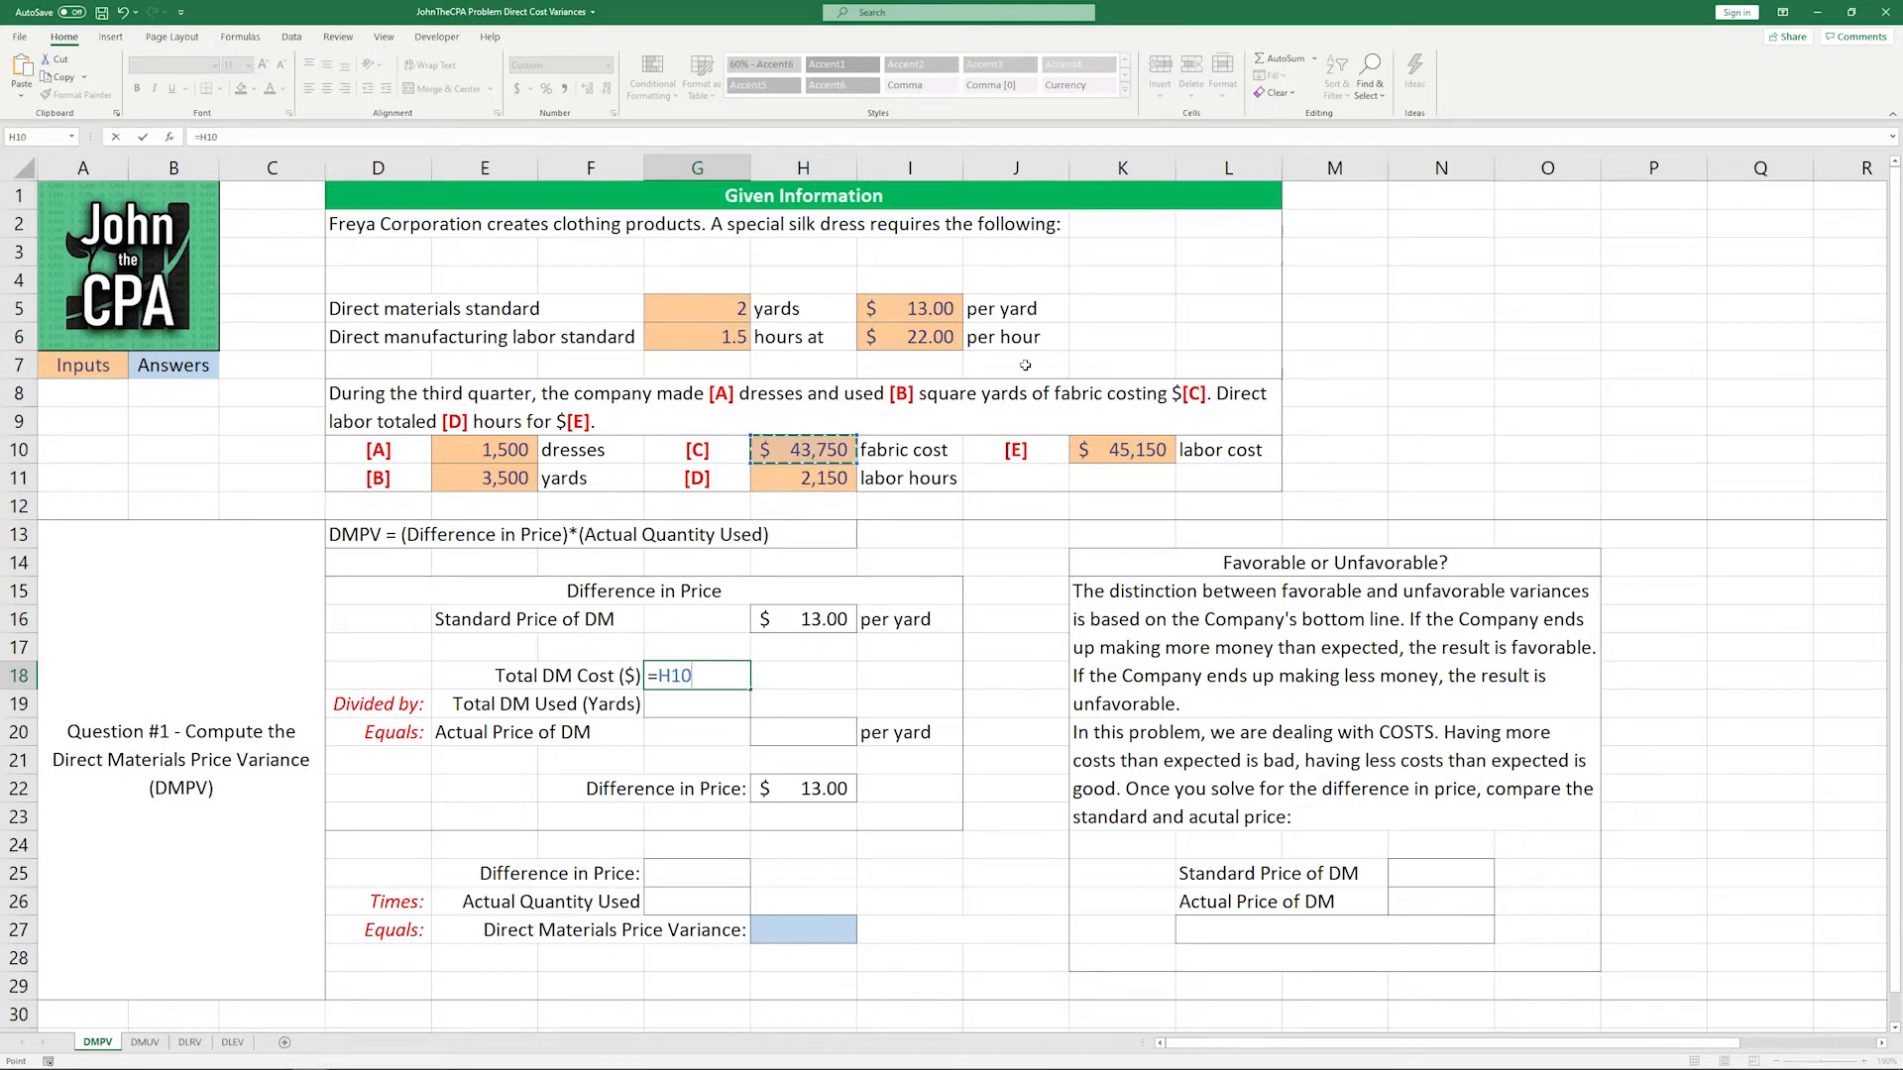
{"action": "key", "text": "Return"}
{"action": "type", "text": "="}
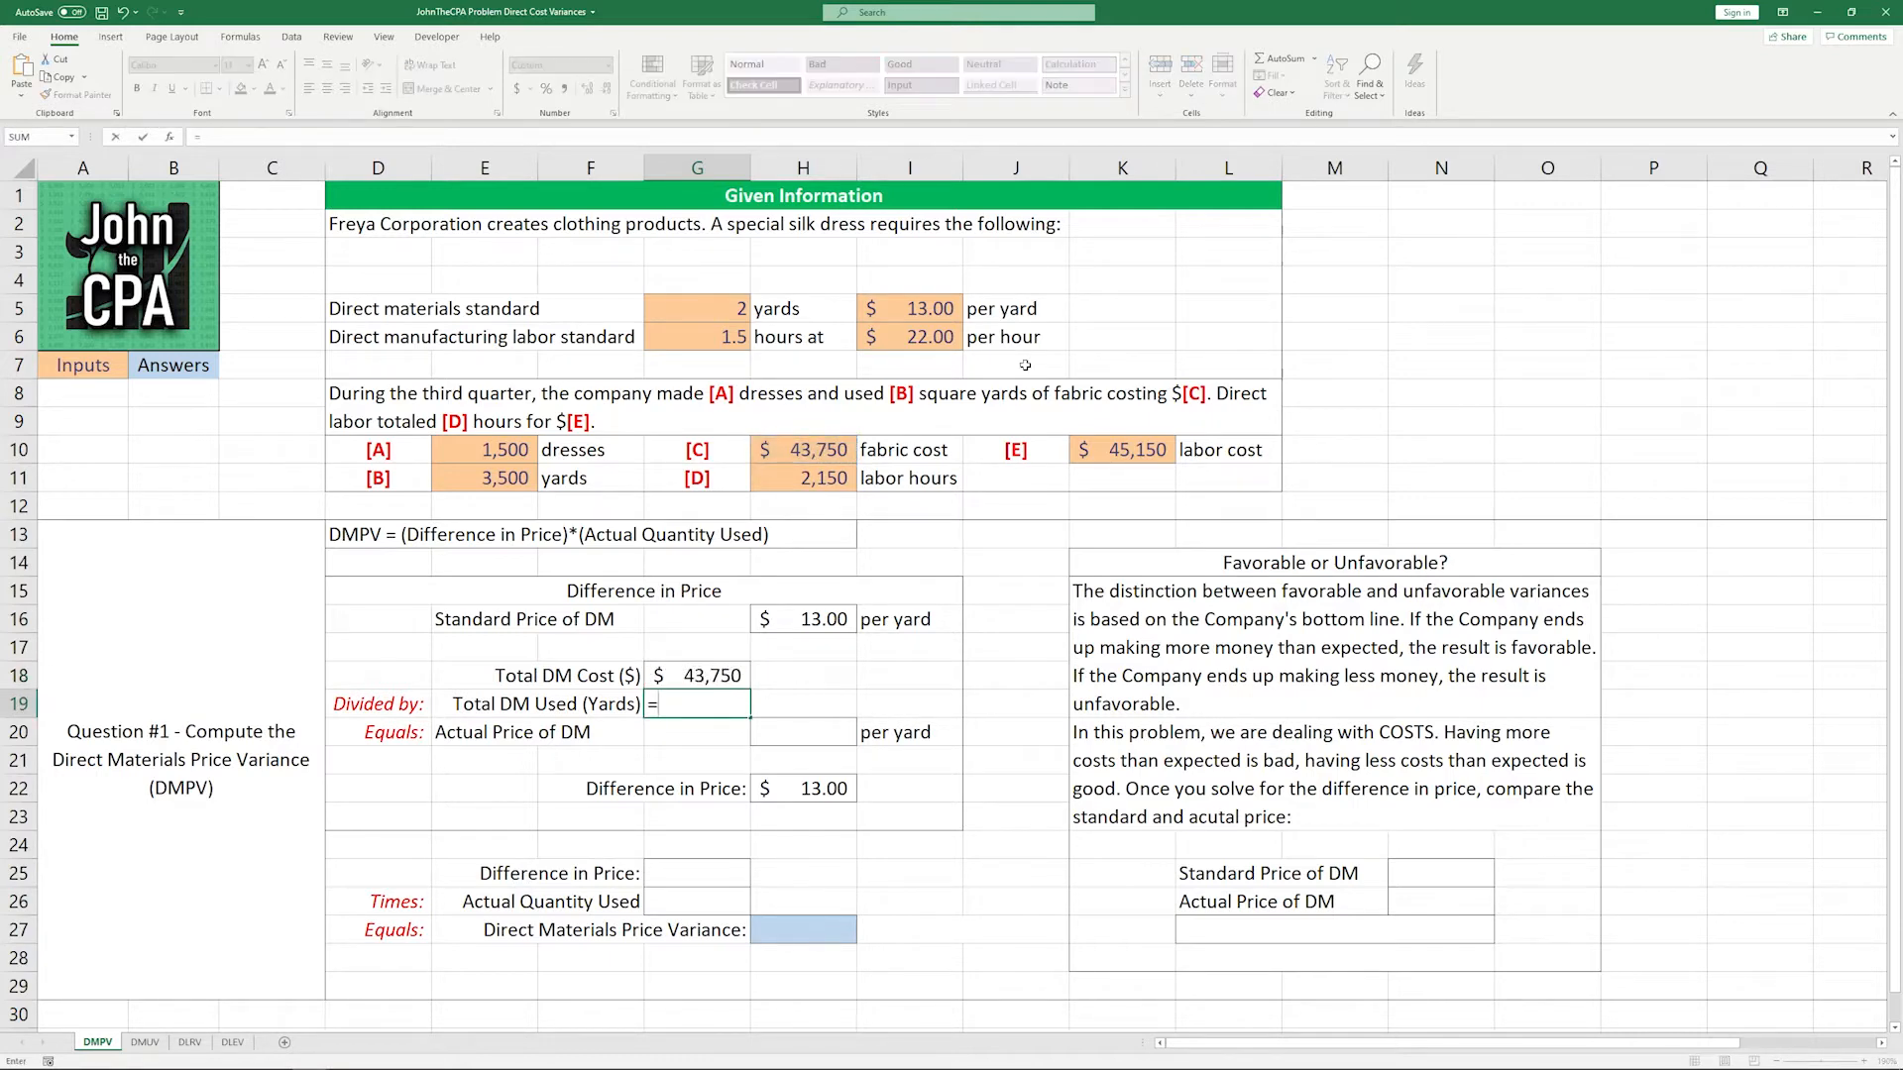
{"action": "left_click", "coordinate": [443, 480]}
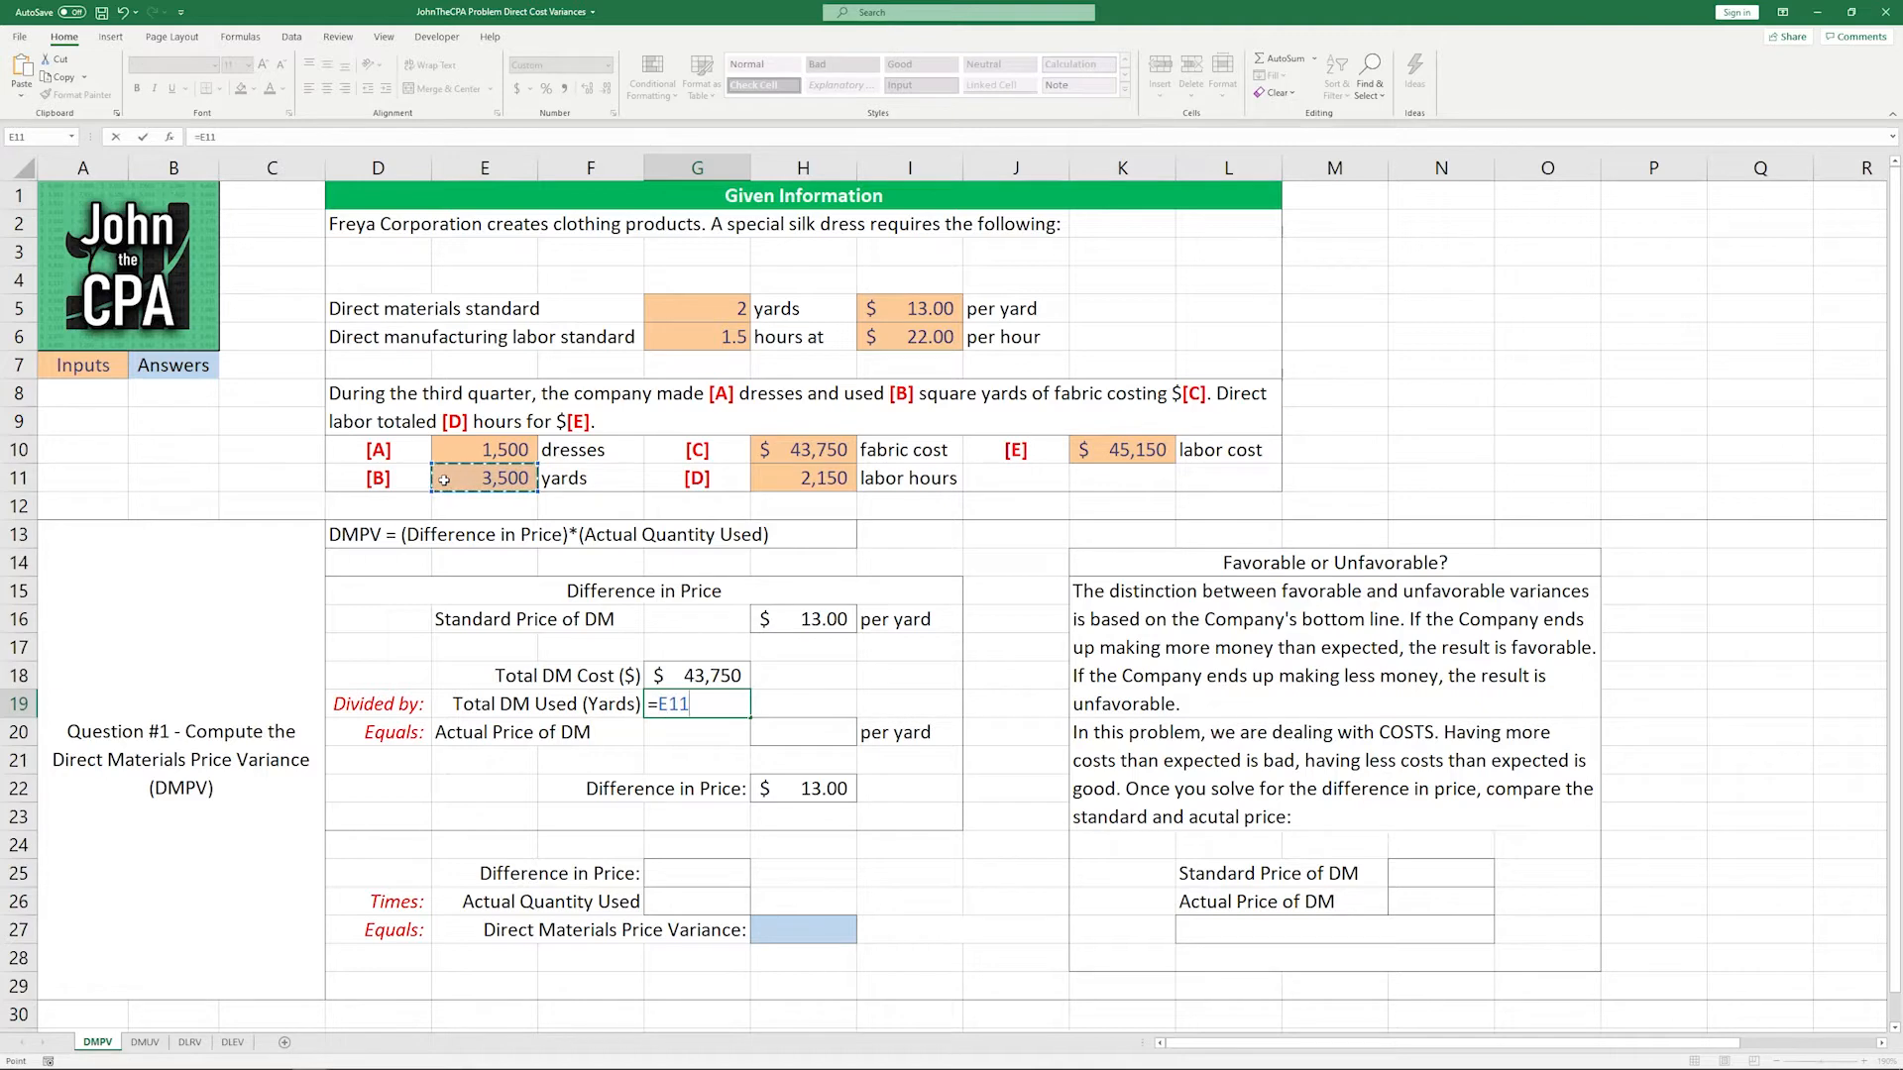
{"action": "key", "text": "Return"}
Step: Calculate the Actual Price of DM in H20 by dividing total cost by yards used with =G18/G19
{"action": "key", "text": "Right"}
{"action": "type", "text": "="}
{"action": "key", "text": "Left"}
{"action": "key", "text": "Up"}
{"action": "key", "text": "Up"}
{"action": "type", "text": "/"}
{"action": "key", "text": "Left"}
{"action": "key", "text": "Up"}
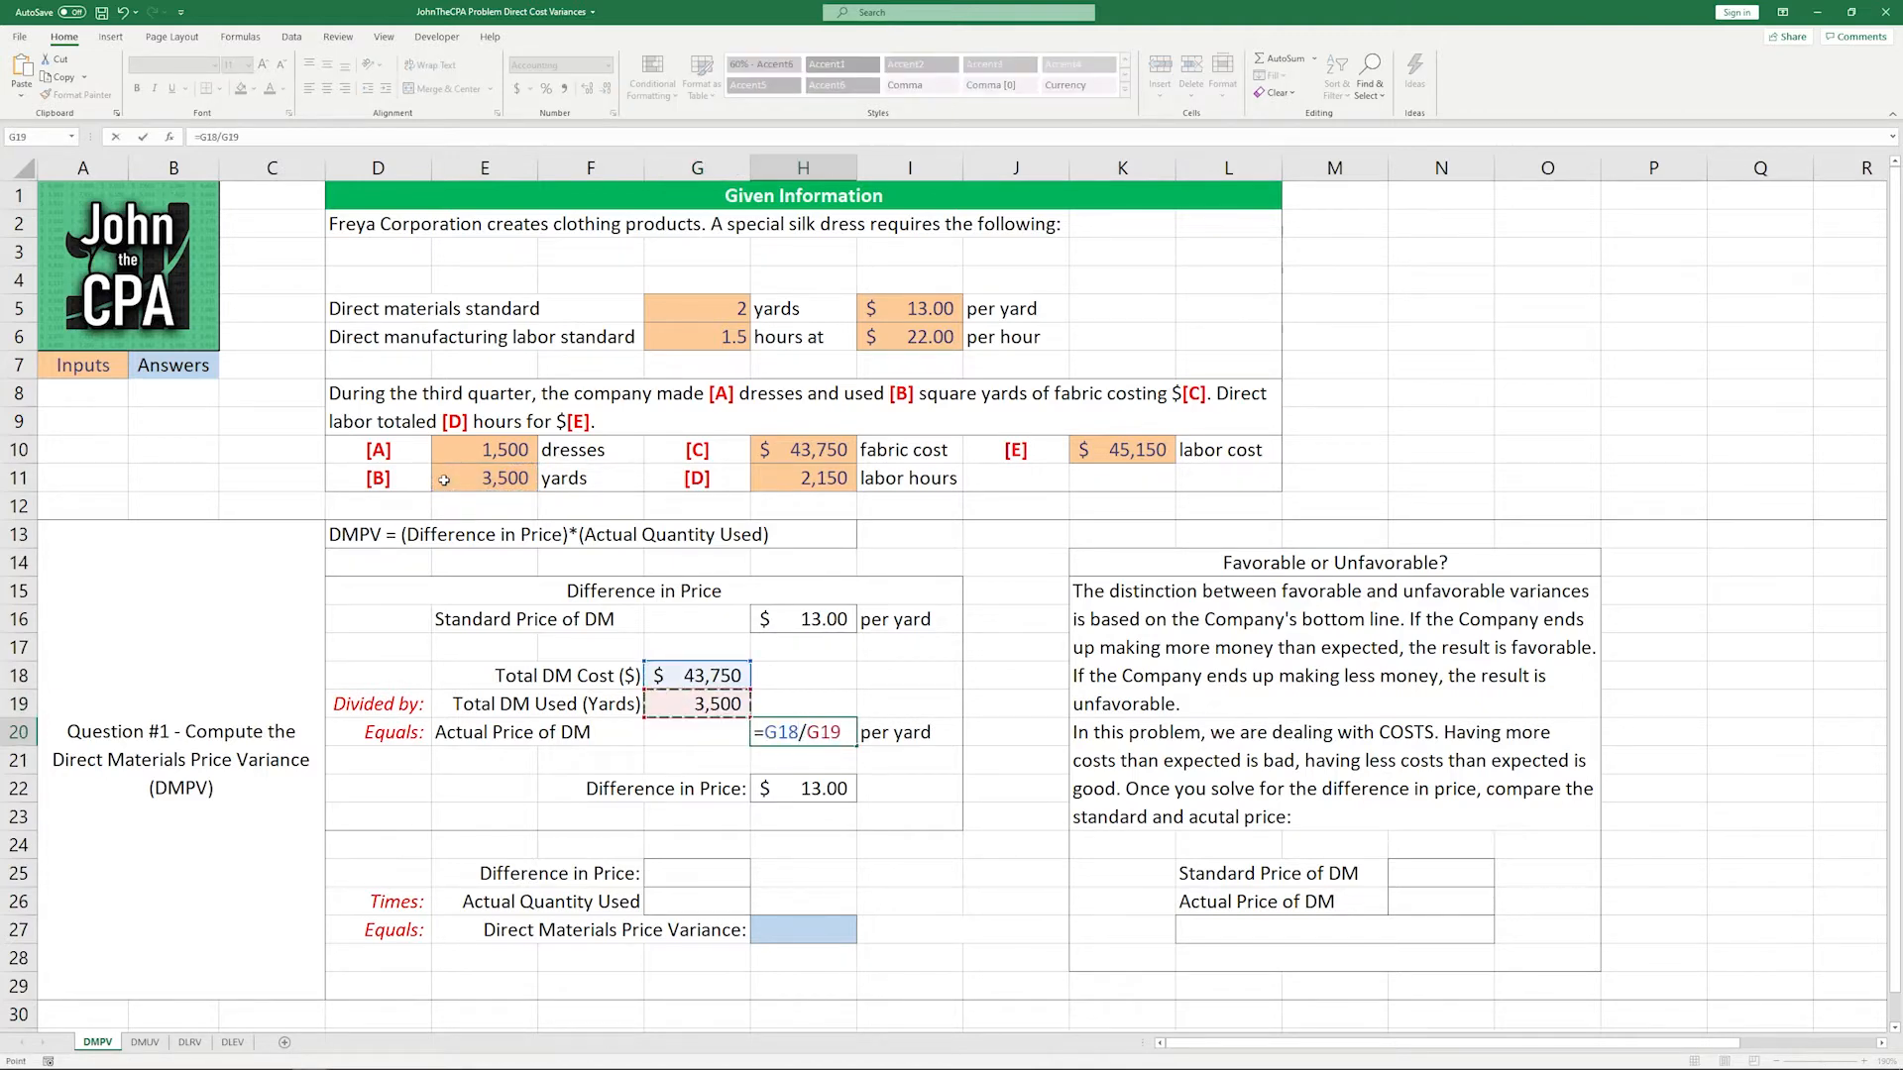
{"action": "key", "text": "Return"}
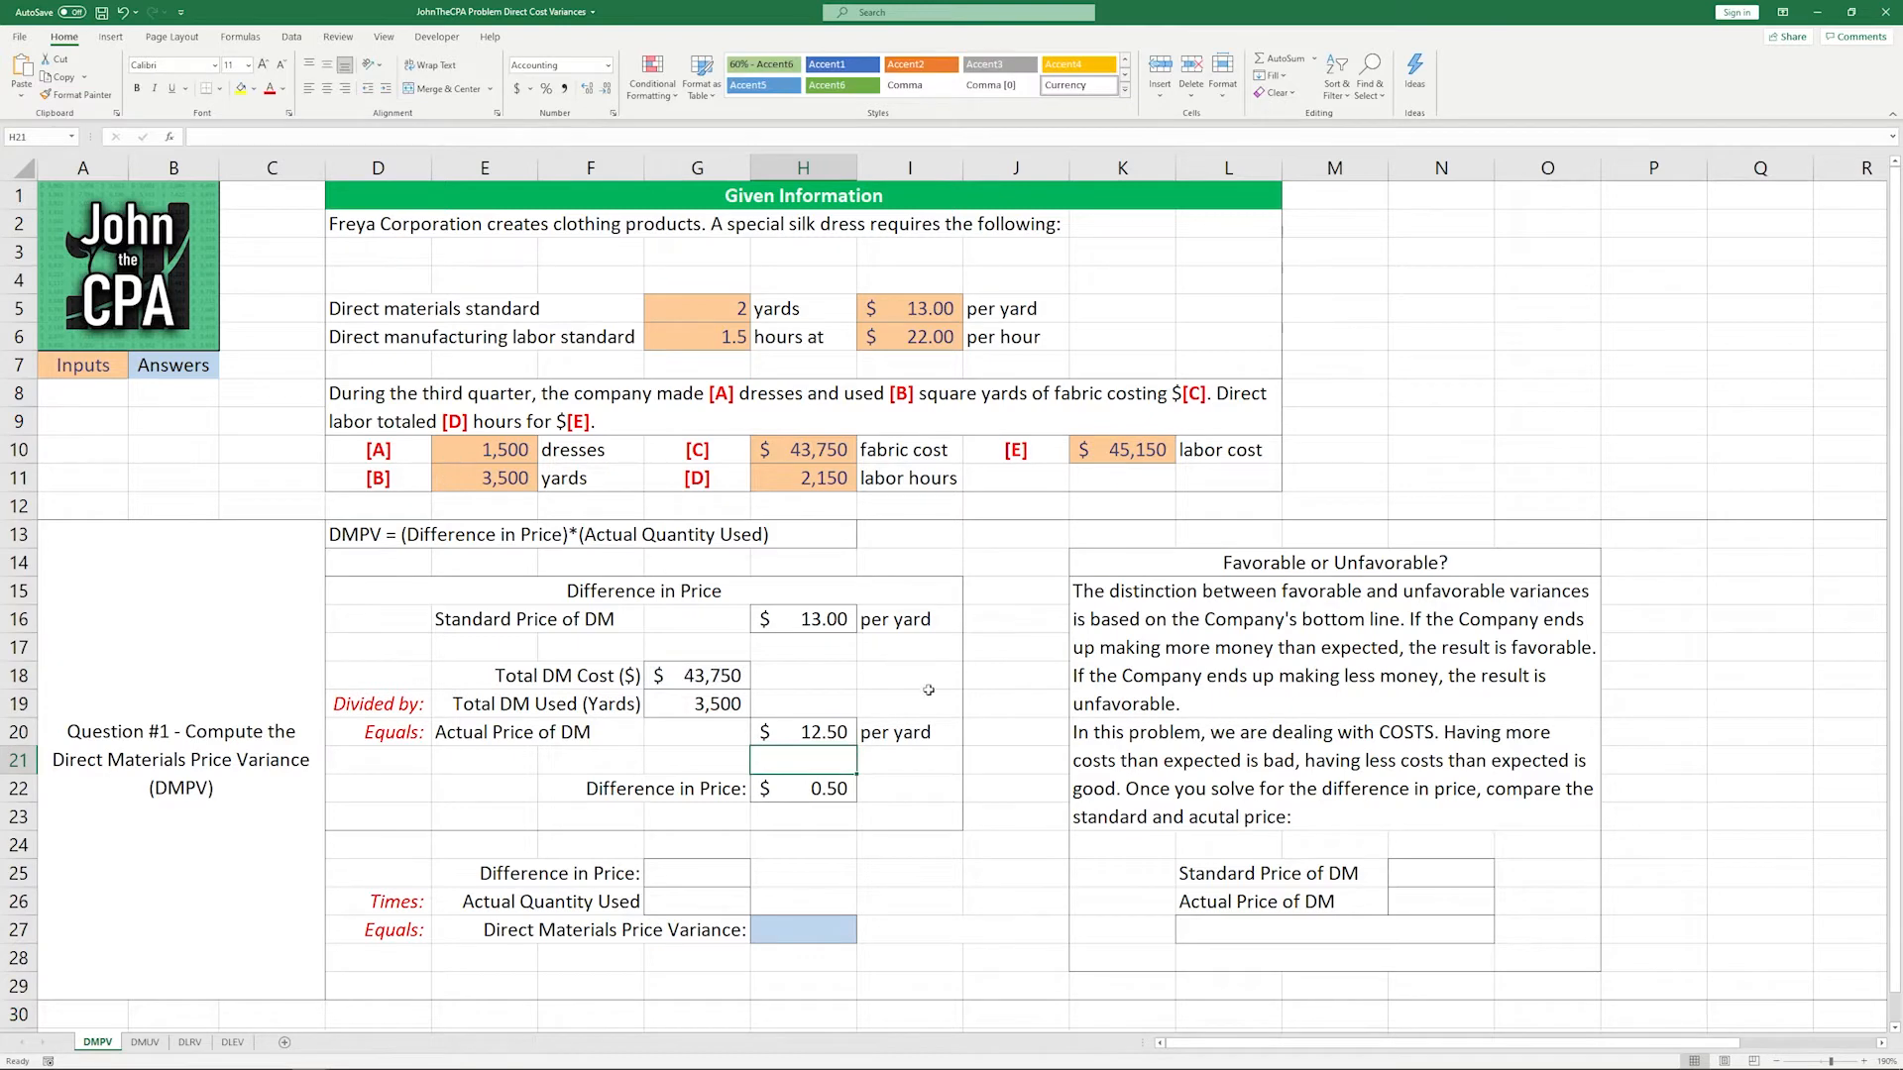
{"action": "left_click", "coordinate": [995, 712]}
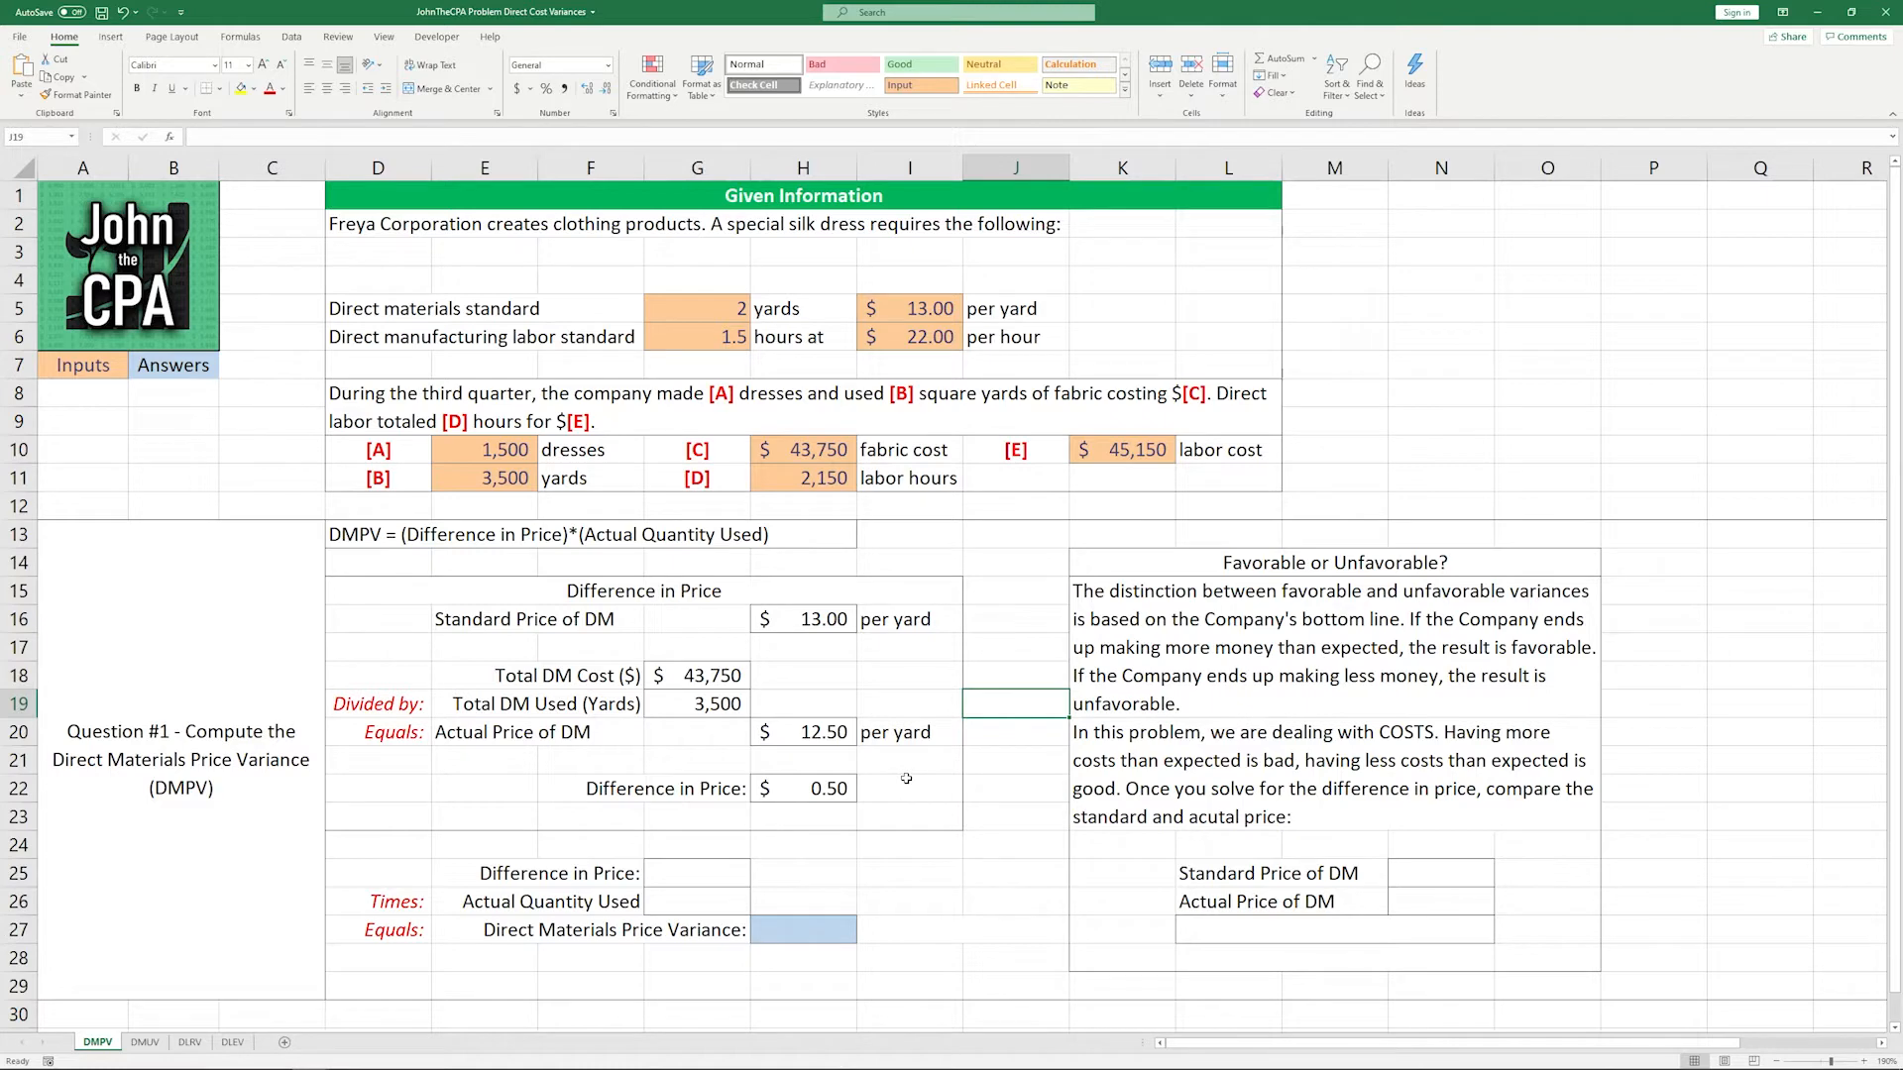
Step: Link Difference in Price in G25 to H22 and Actual Quantity Used in G26 to the yards in E11
{"action": "left_click", "coordinate": [708, 876]}
{"action": "type", "text": "="}
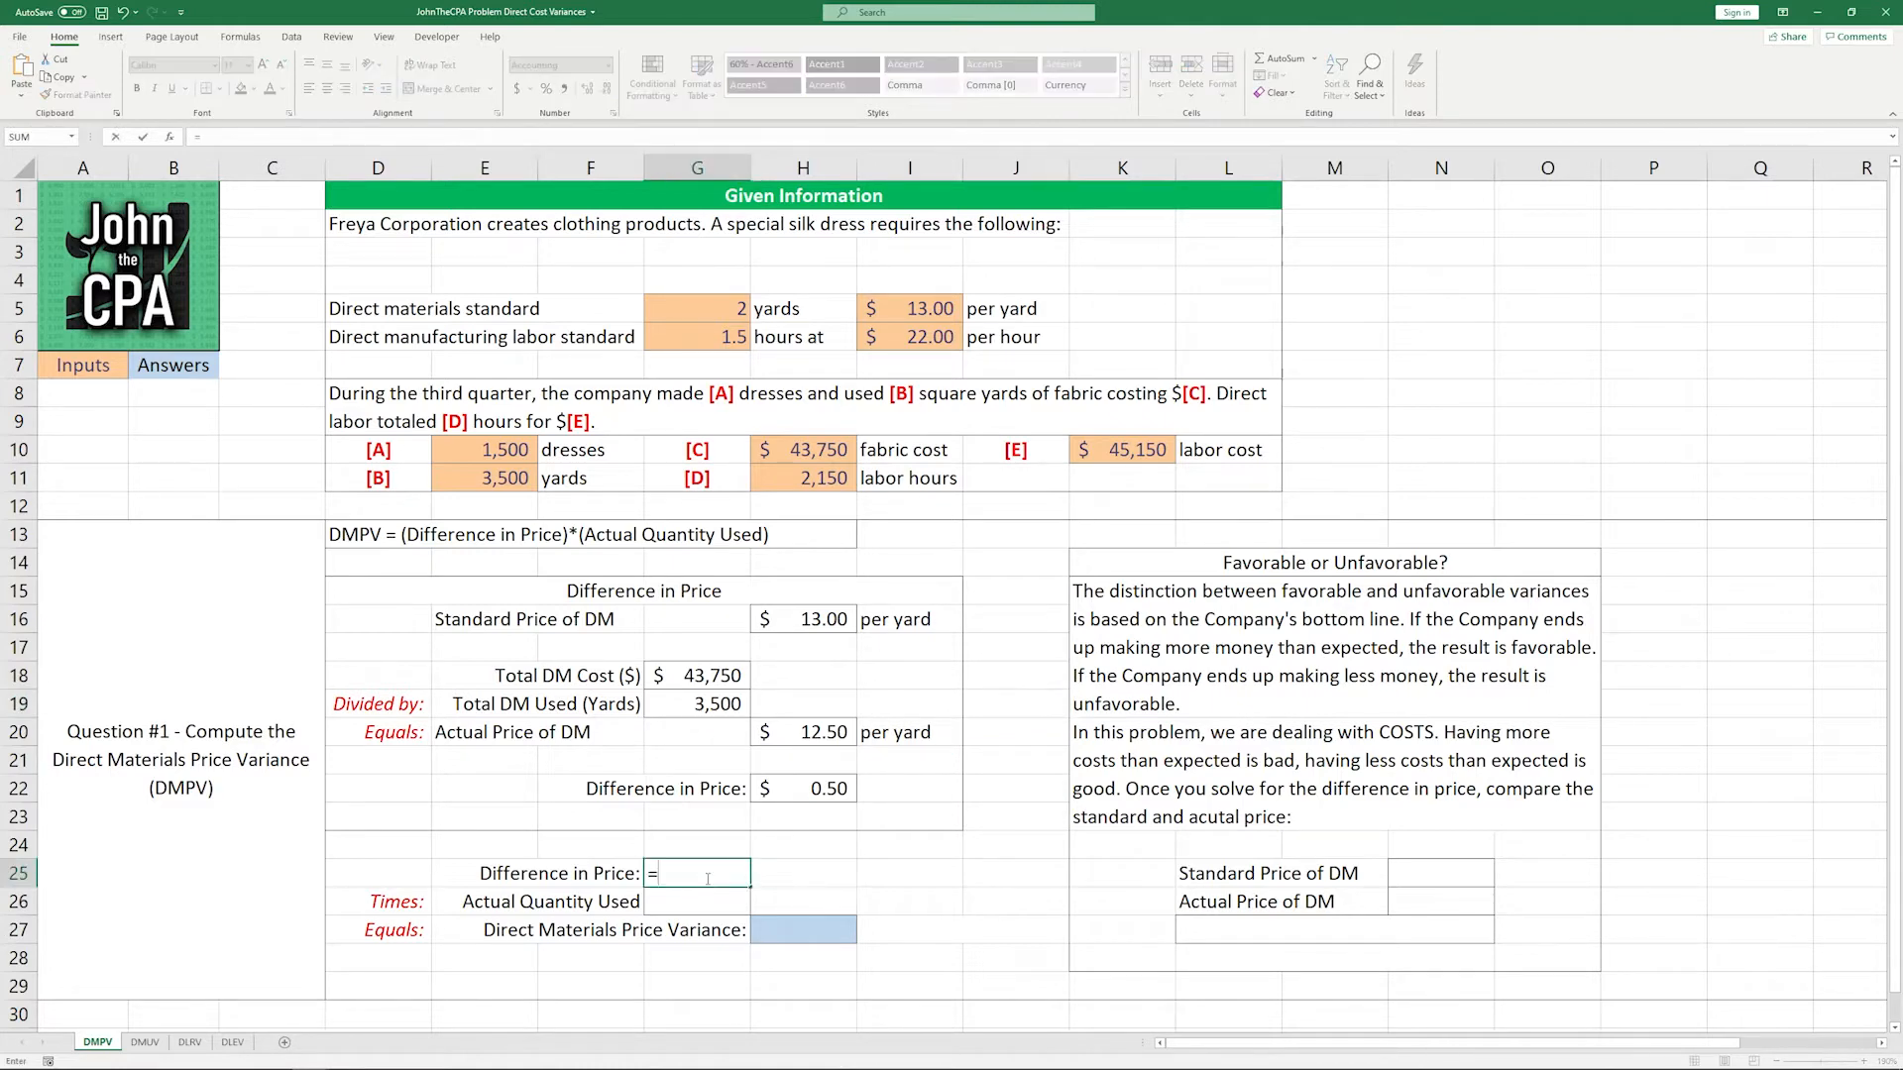
{"action": "key", "text": "Right"}
{"action": "key", "text": "Up"}
{"action": "key", "text": "Up"}
{"action": "key", "text": "Up"}
{"action": "key", "text": "Return"}
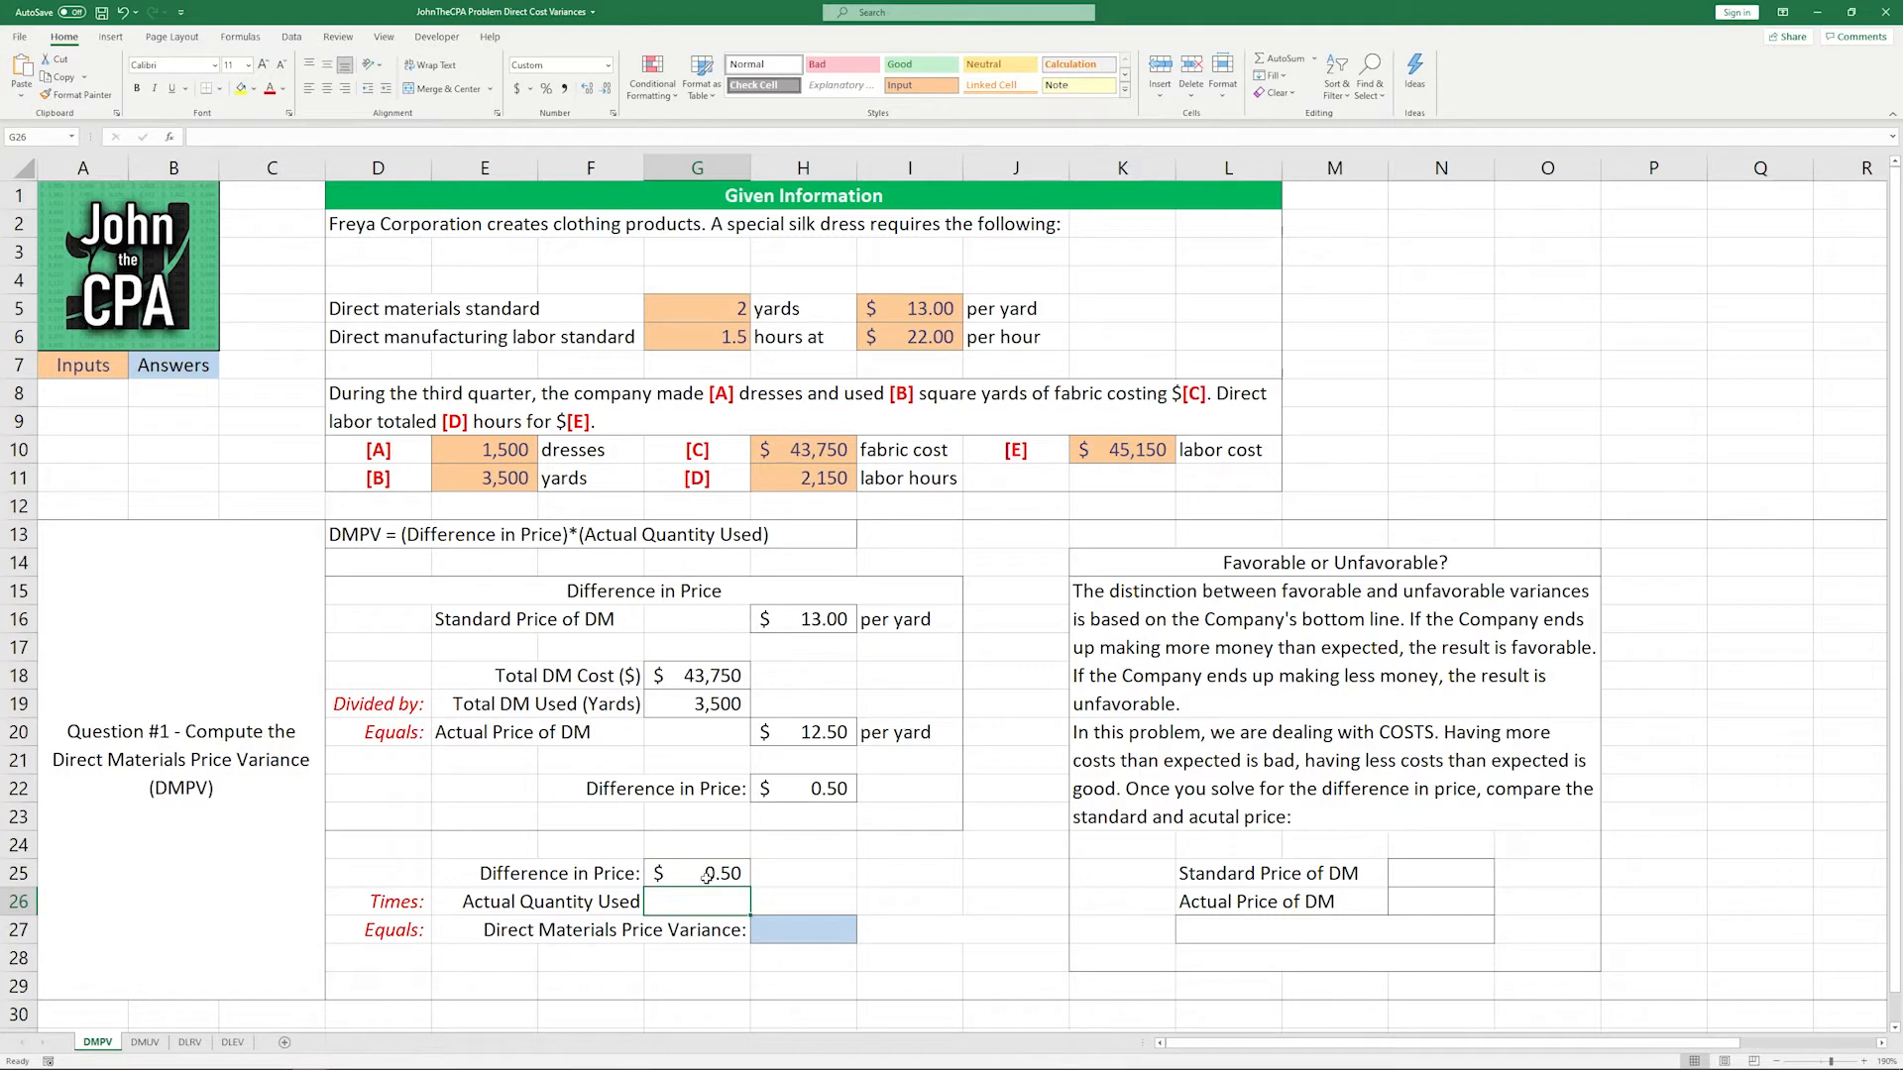
{"action": "type", "text": "="}
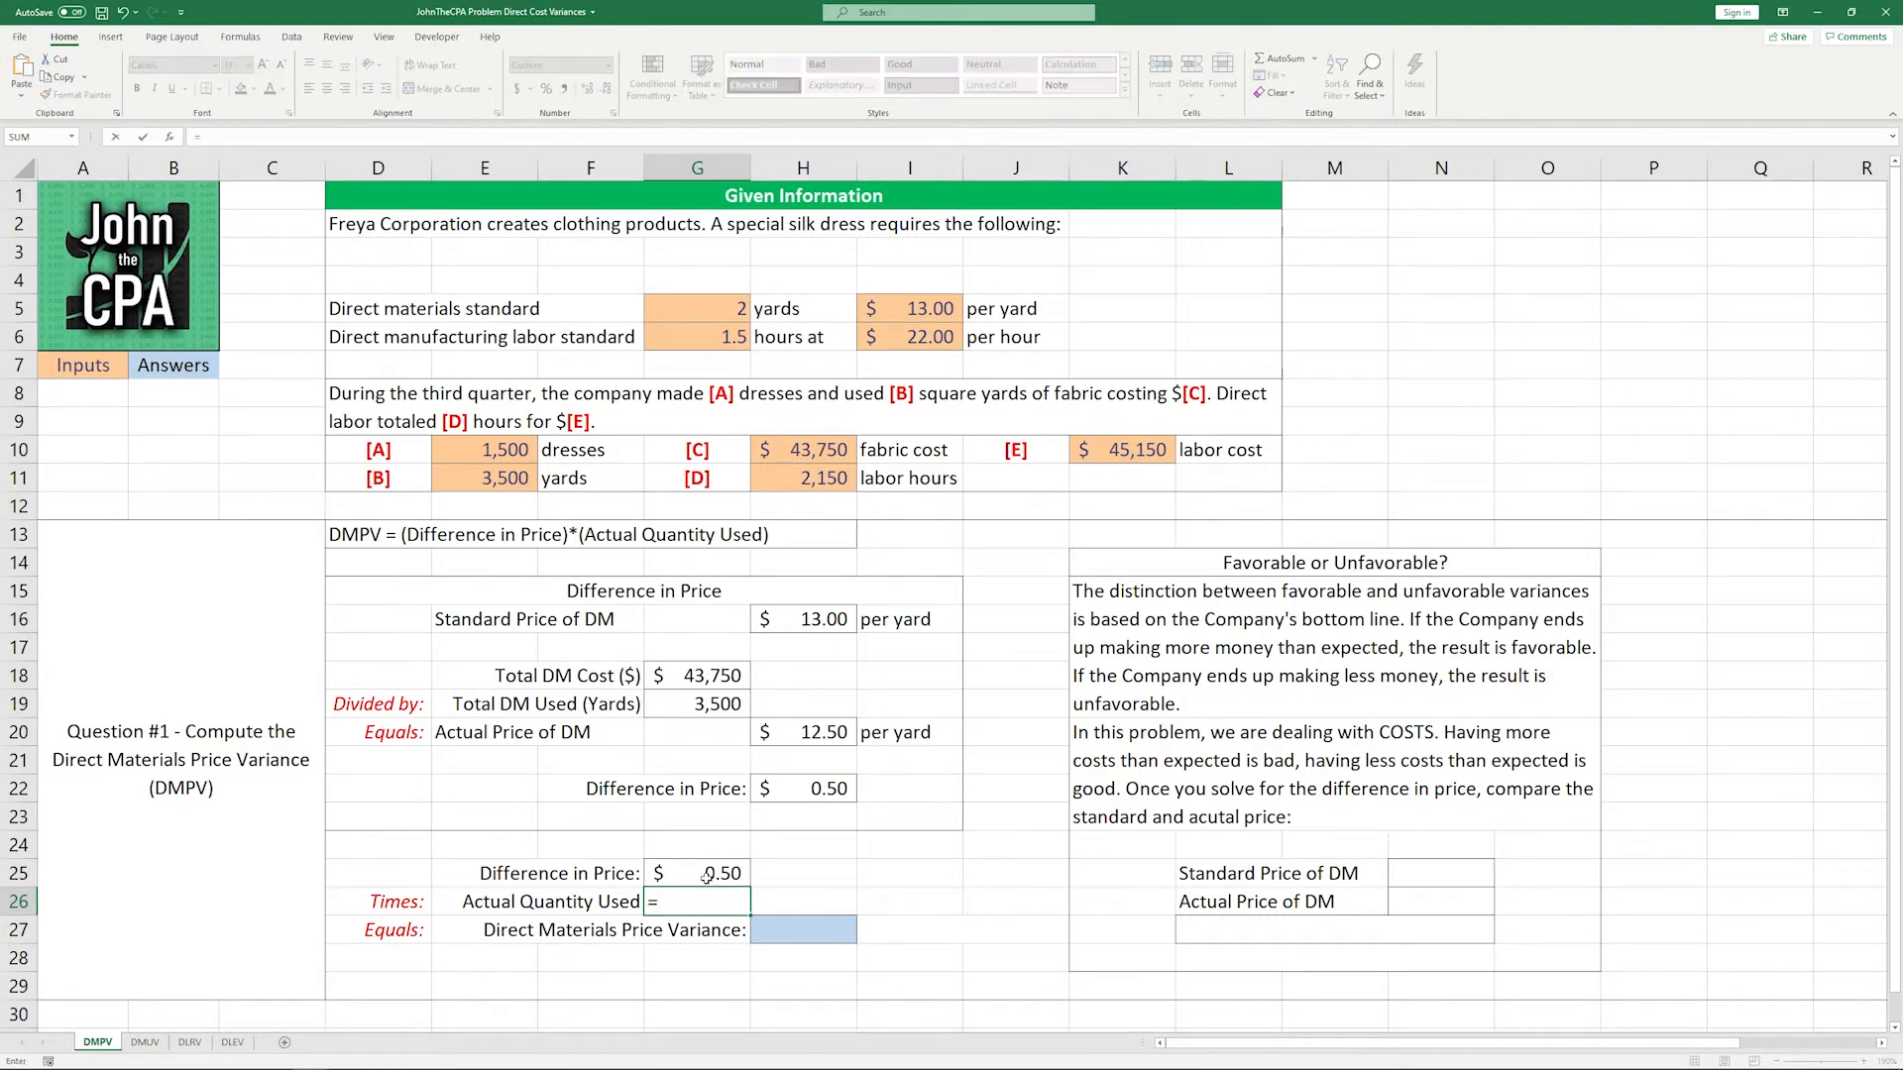
{"action": "left_click", "coordinate": [489, 479]}
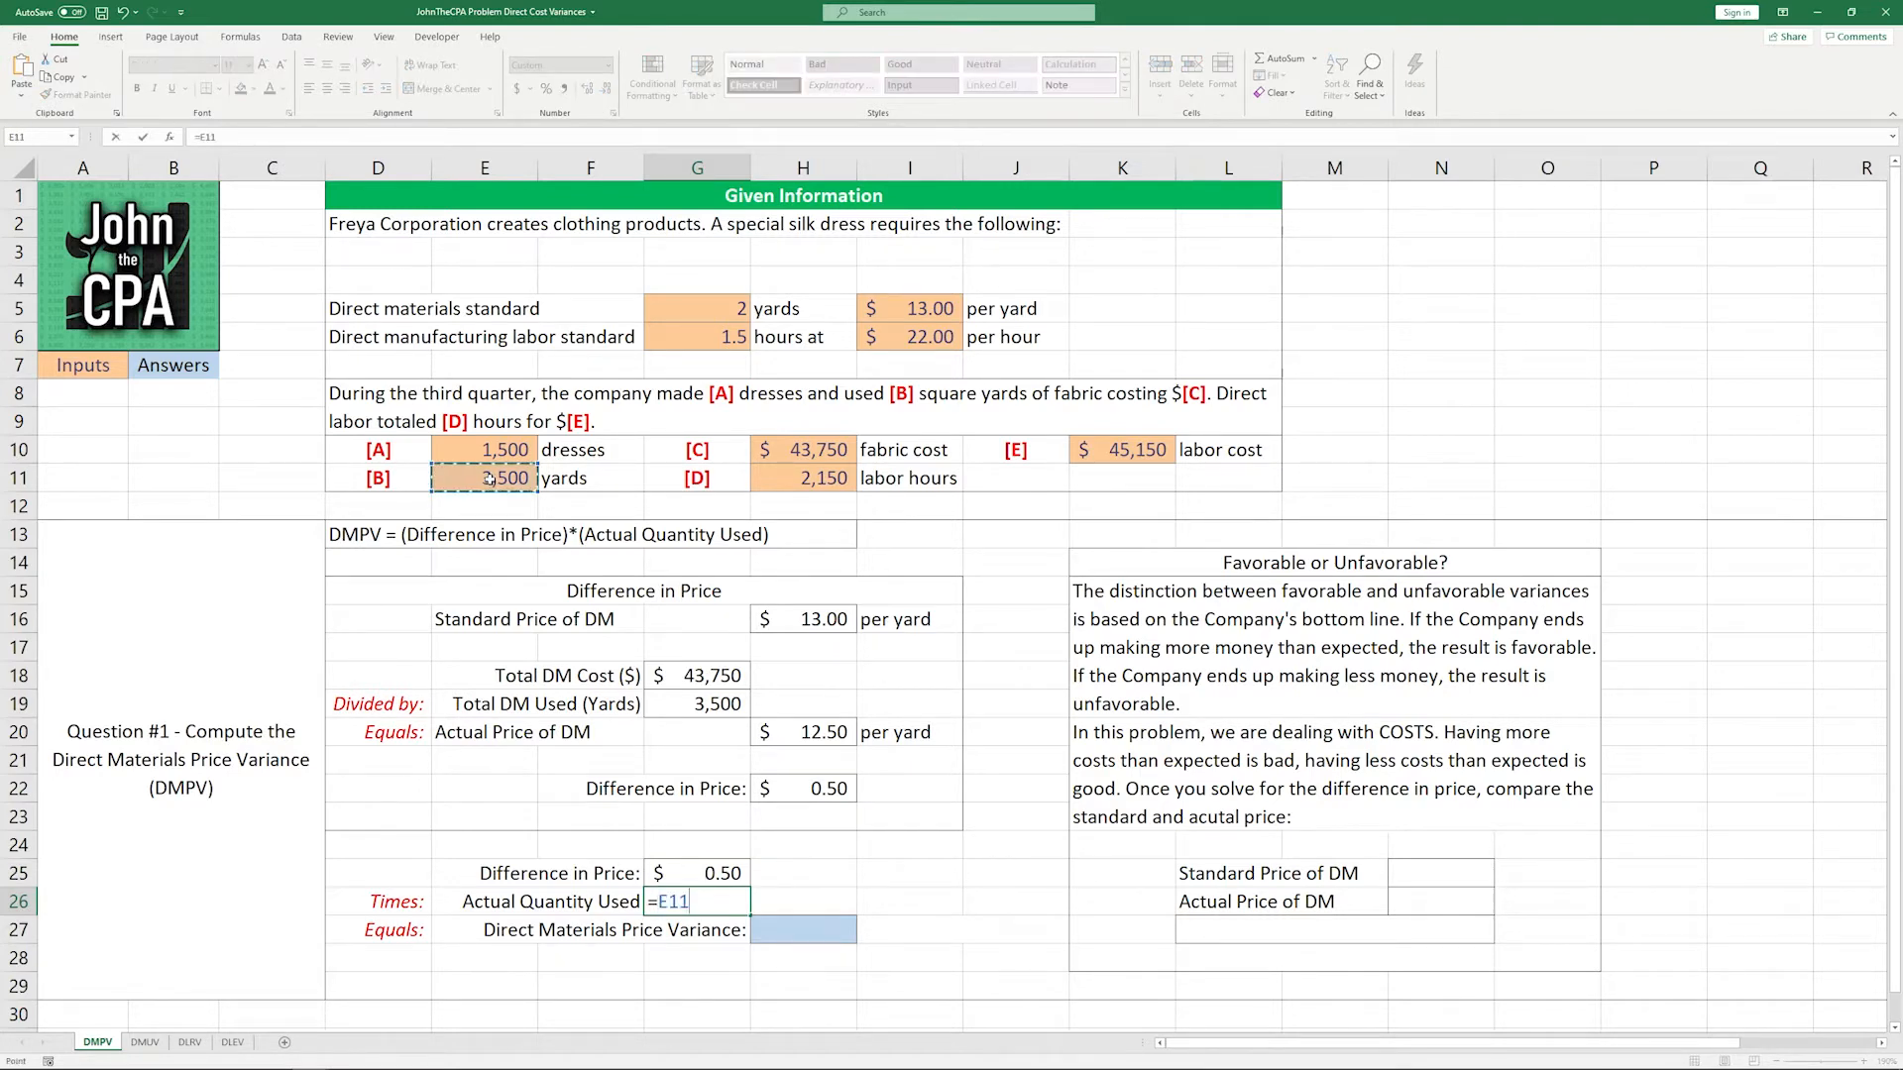
{"action": "key", "text": "Return"}
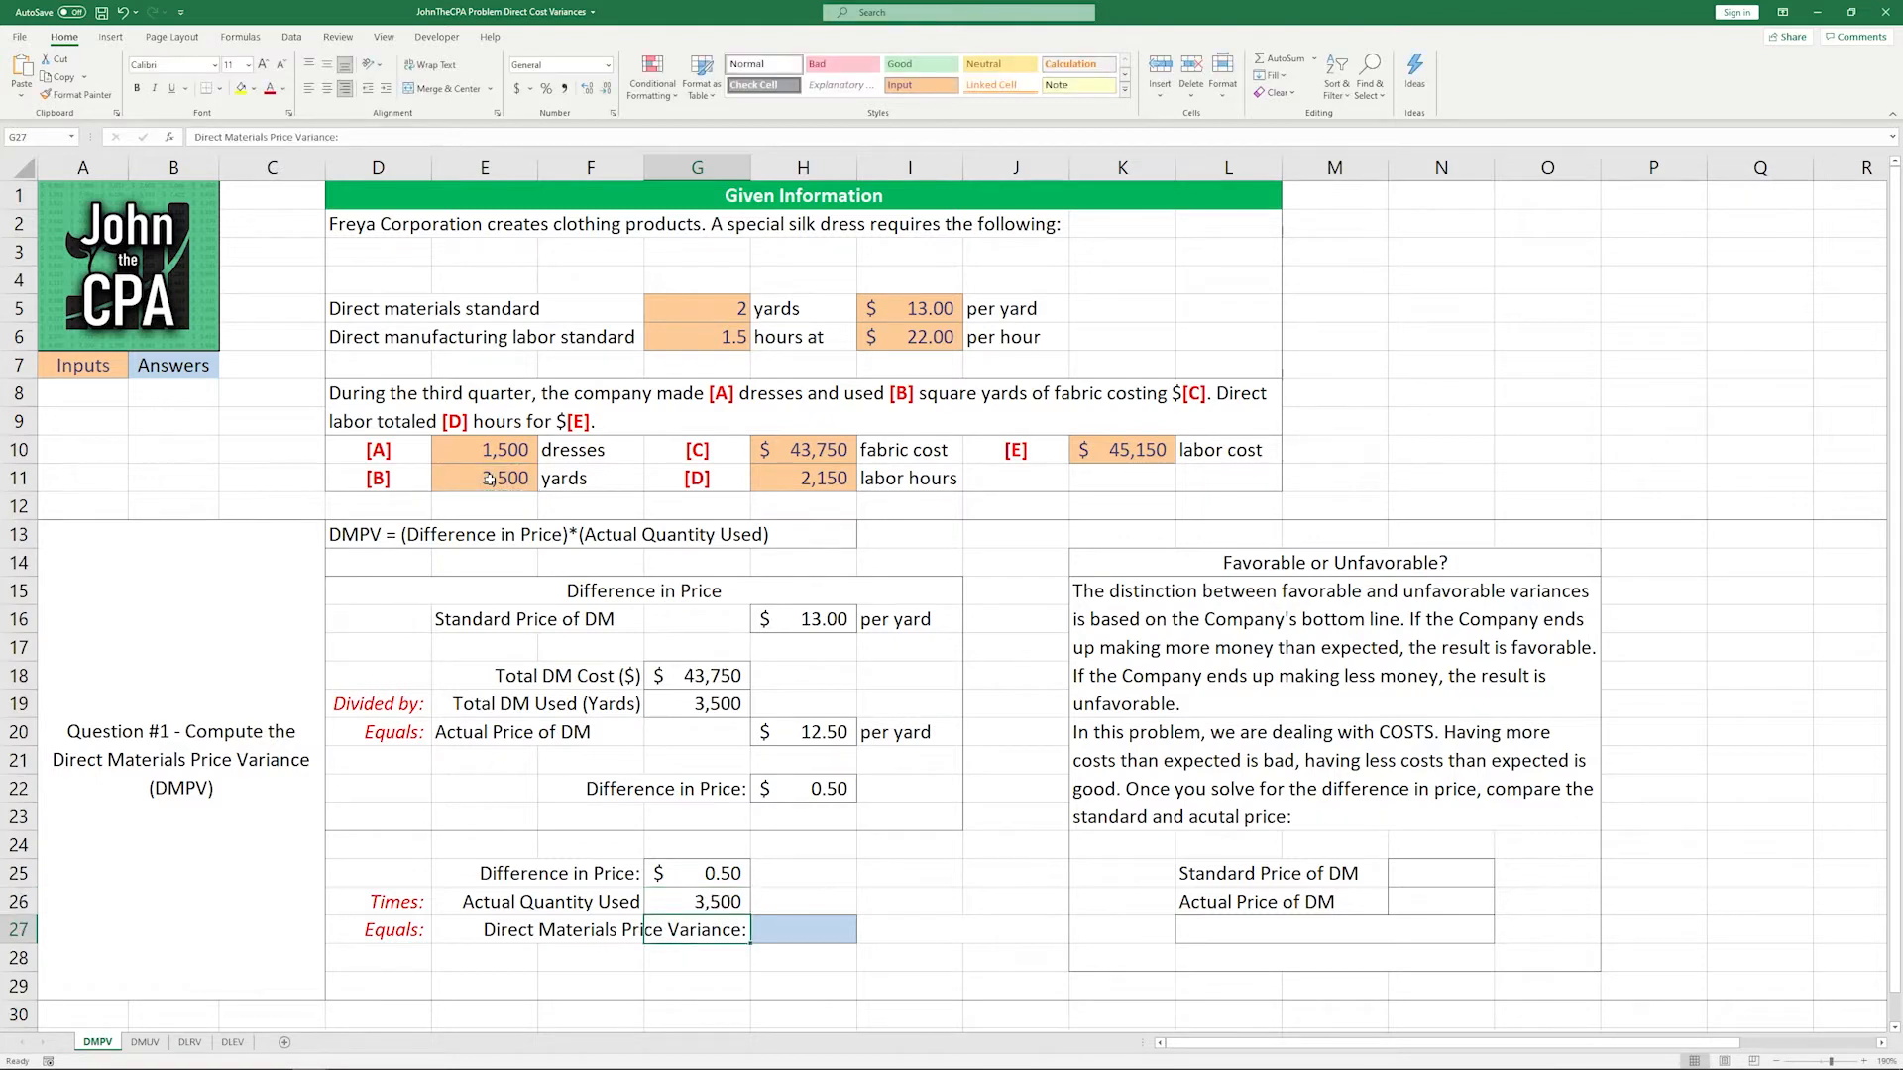
Step: Calculate the Direct Materials Price Variance in H27 with the formula =G25*G26
{"action": "key", "text": "Right"}
{"action": "type", "text": "="}
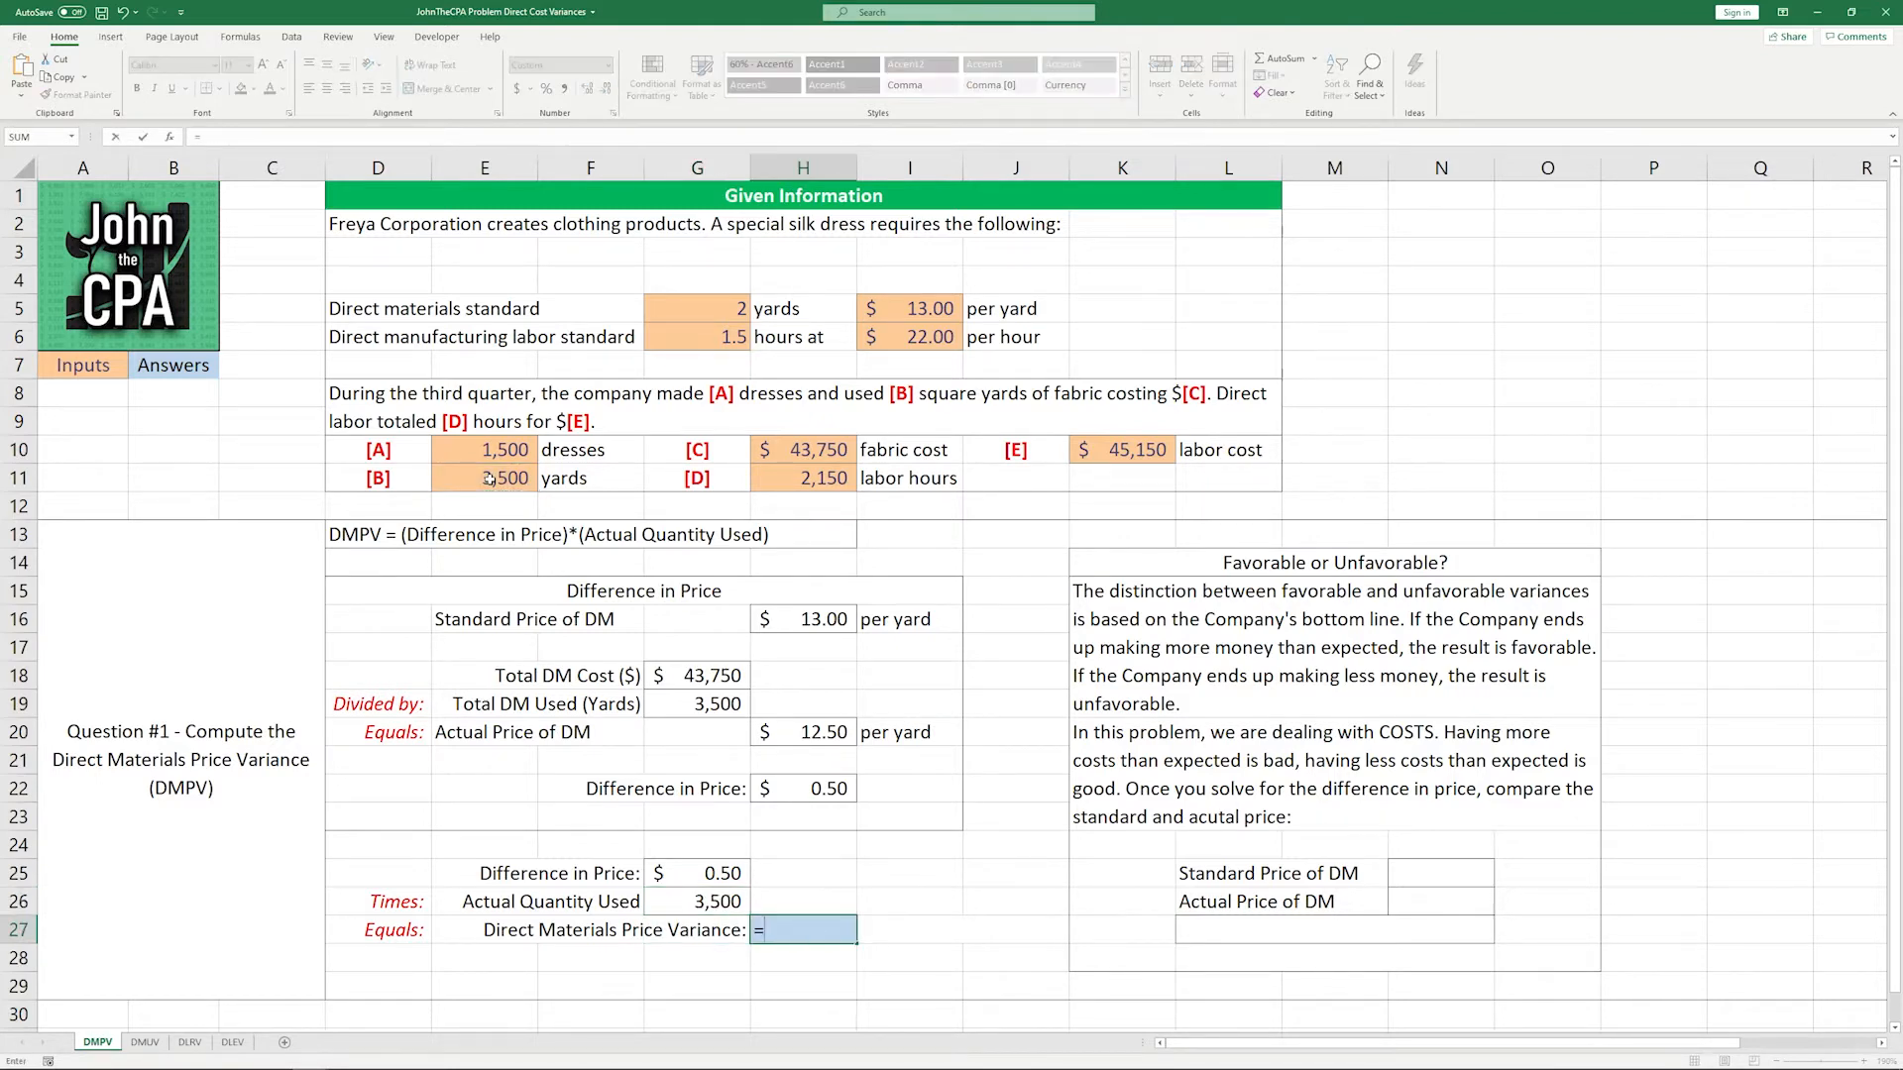
{"action": "key", "text": "Left"}
{"action": "key", "text": "Up"}
{"action": "key", "text": "Up"}
{"action": "type", "text": "*"}
{"action": "key", "text": "Left"}
{"action": "key", "text": "Up"}
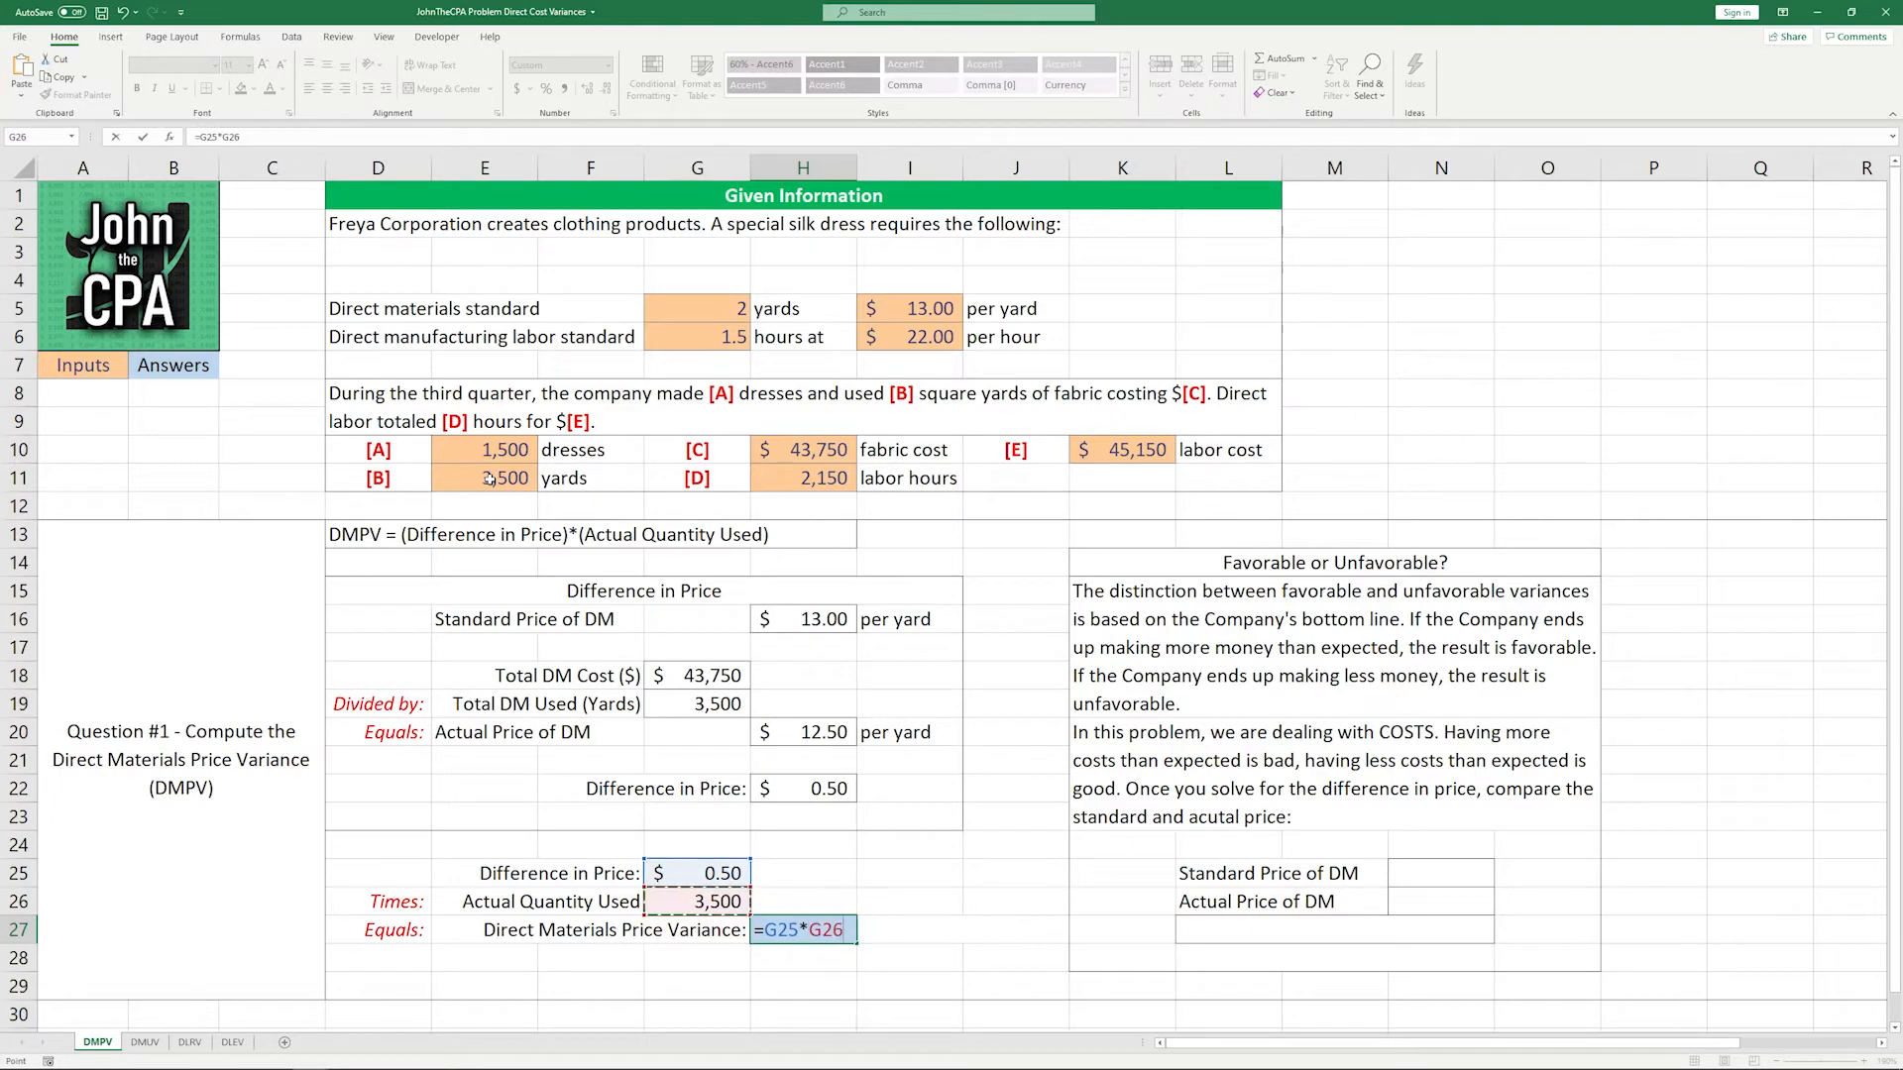
{"action": "key", "text": "Return"}
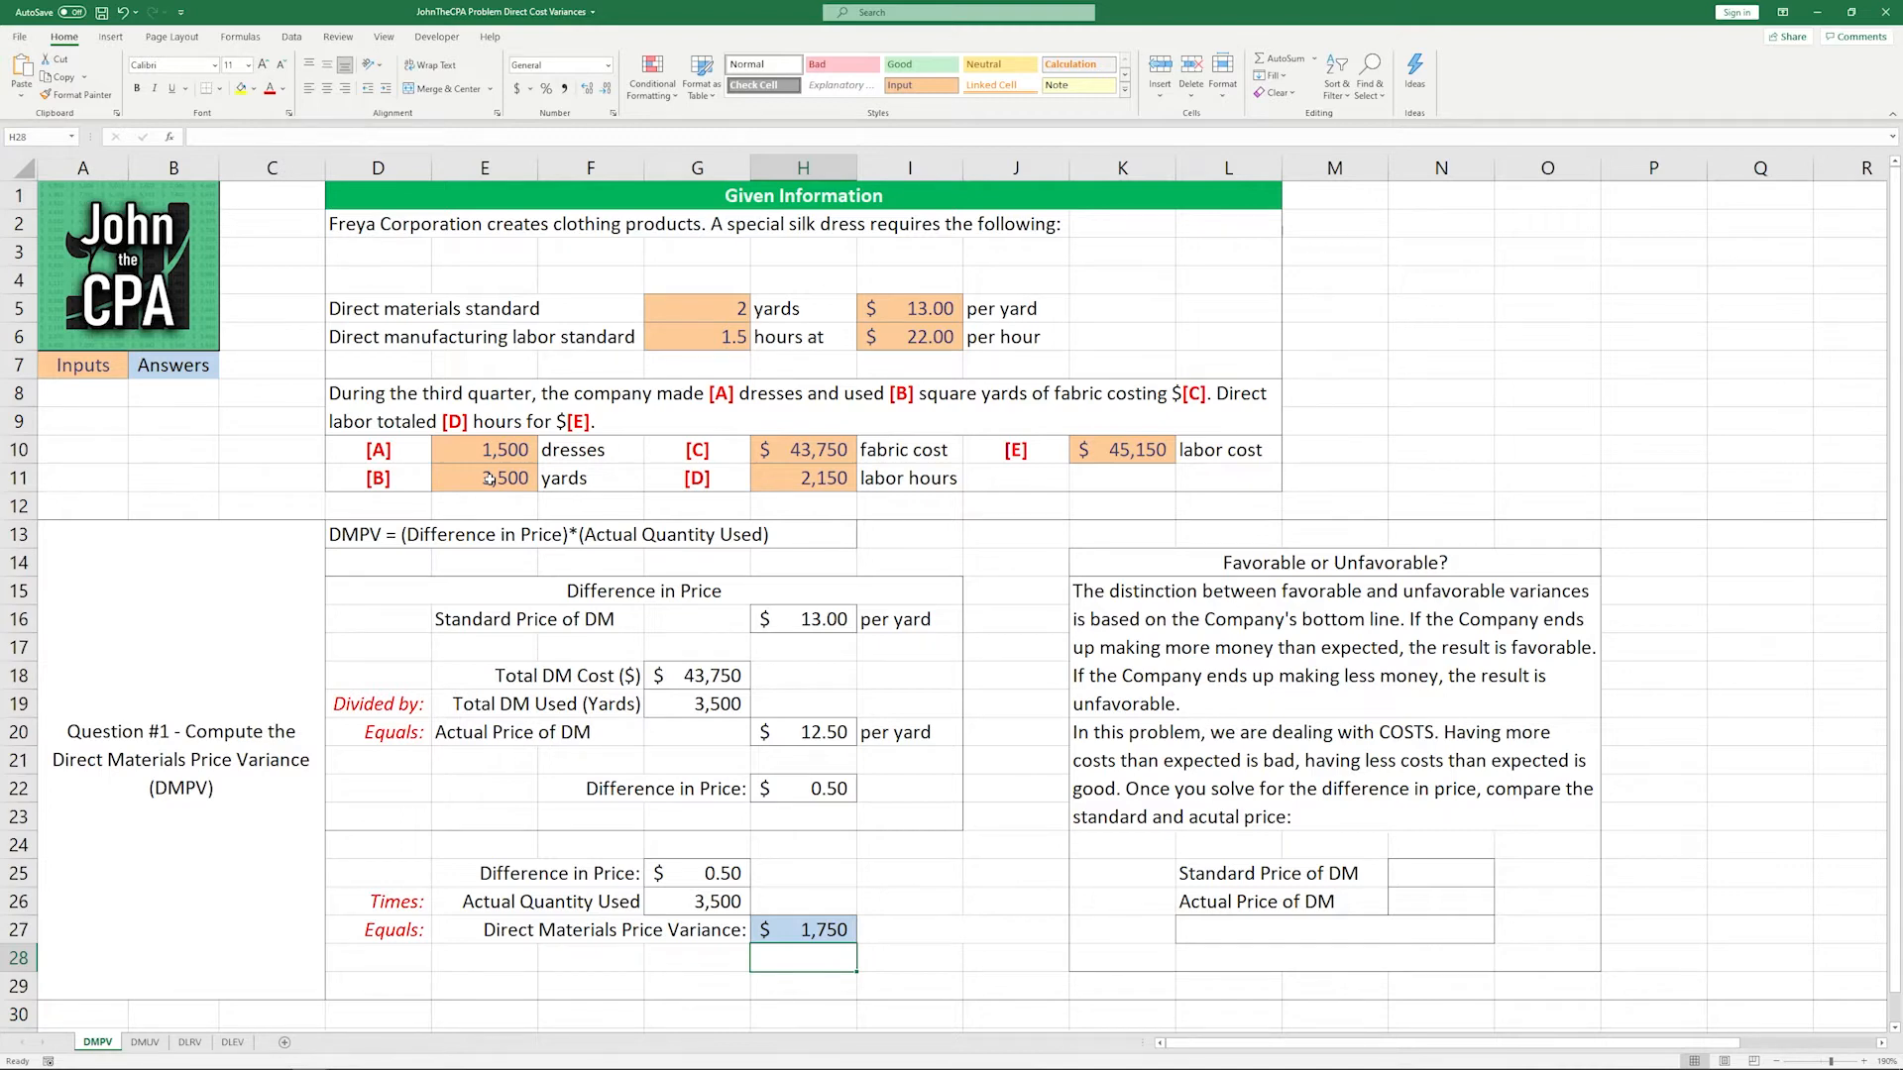
Step: Fill the favorability comparison by linking Standard Price of DM in N25 to H16 and Actual Price of DM in N26 to H20
{"action": "left_click", "coordinate": [1446, 868]}
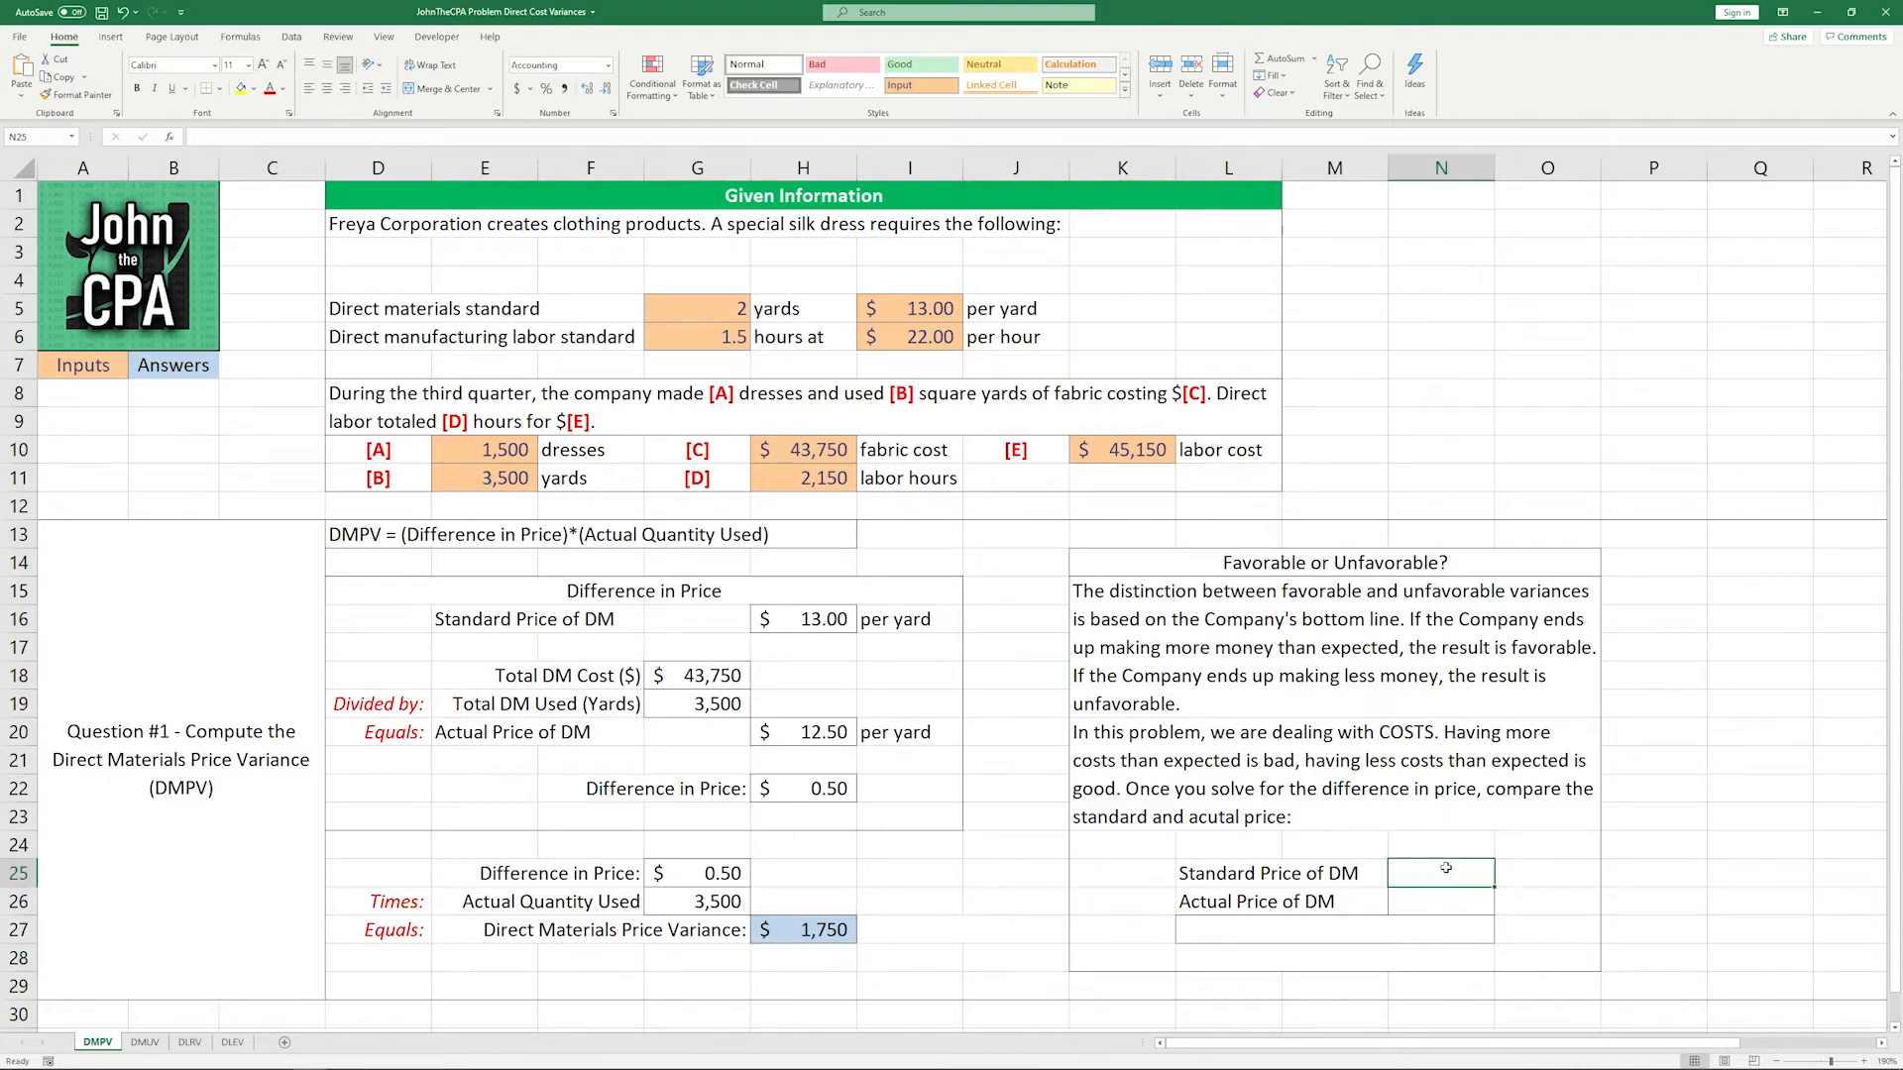
{"action": "type", "text": "="}
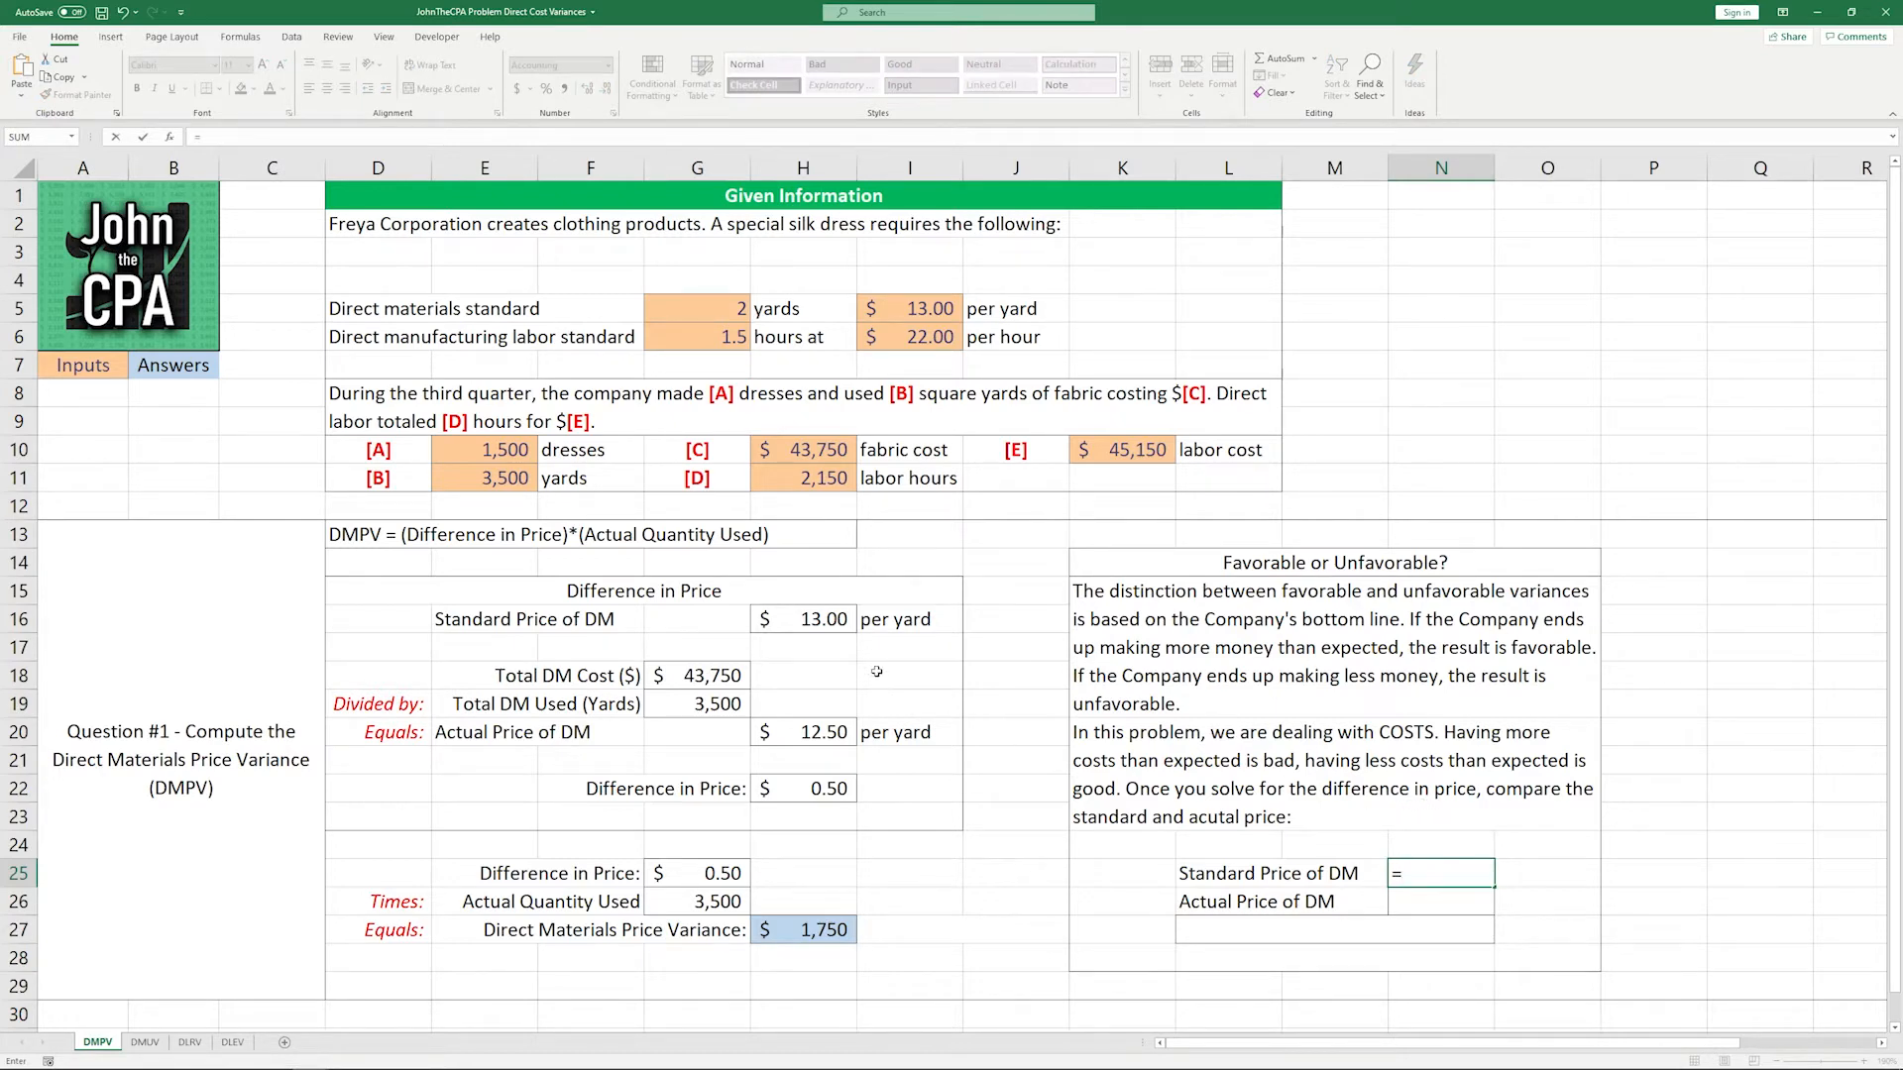
{"action": "left_click", "coordinate": [813, 622]}
{"action": "key", "text": "Return"}
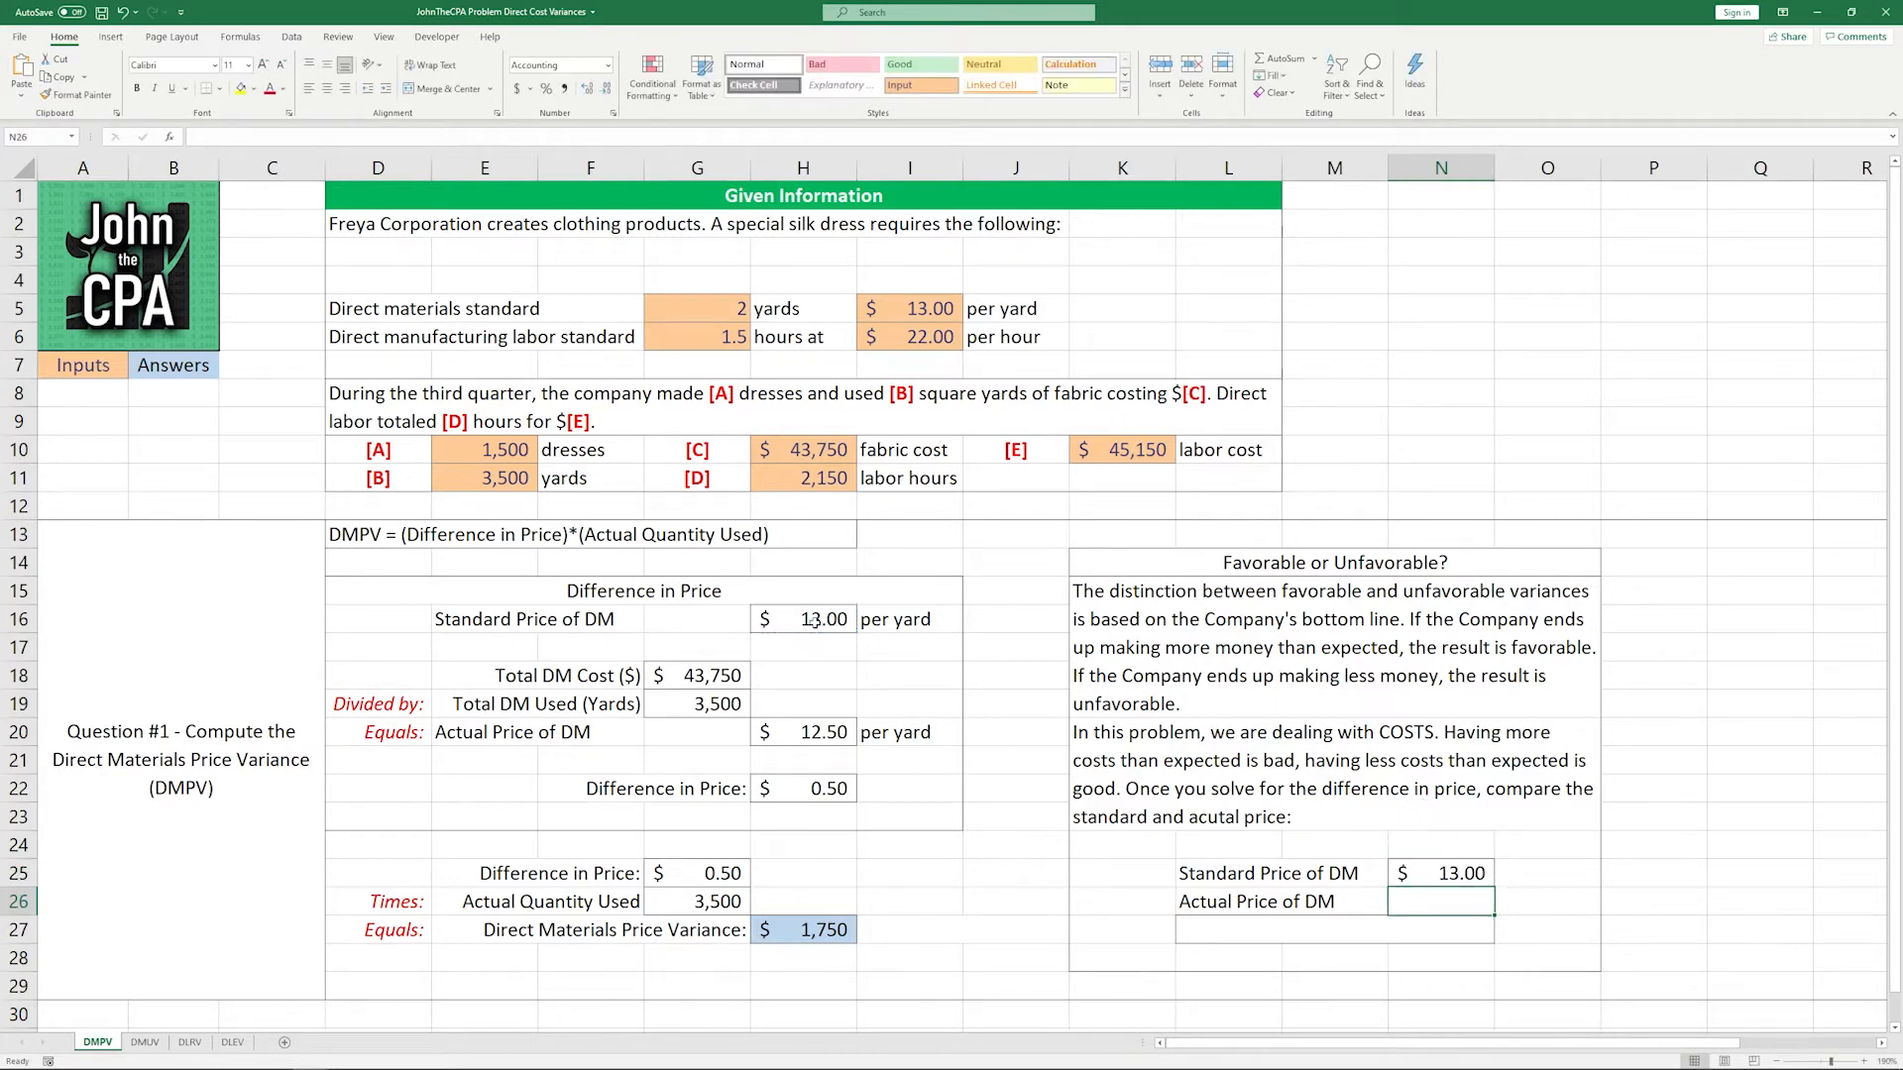
{"action": "type", "text": "="}
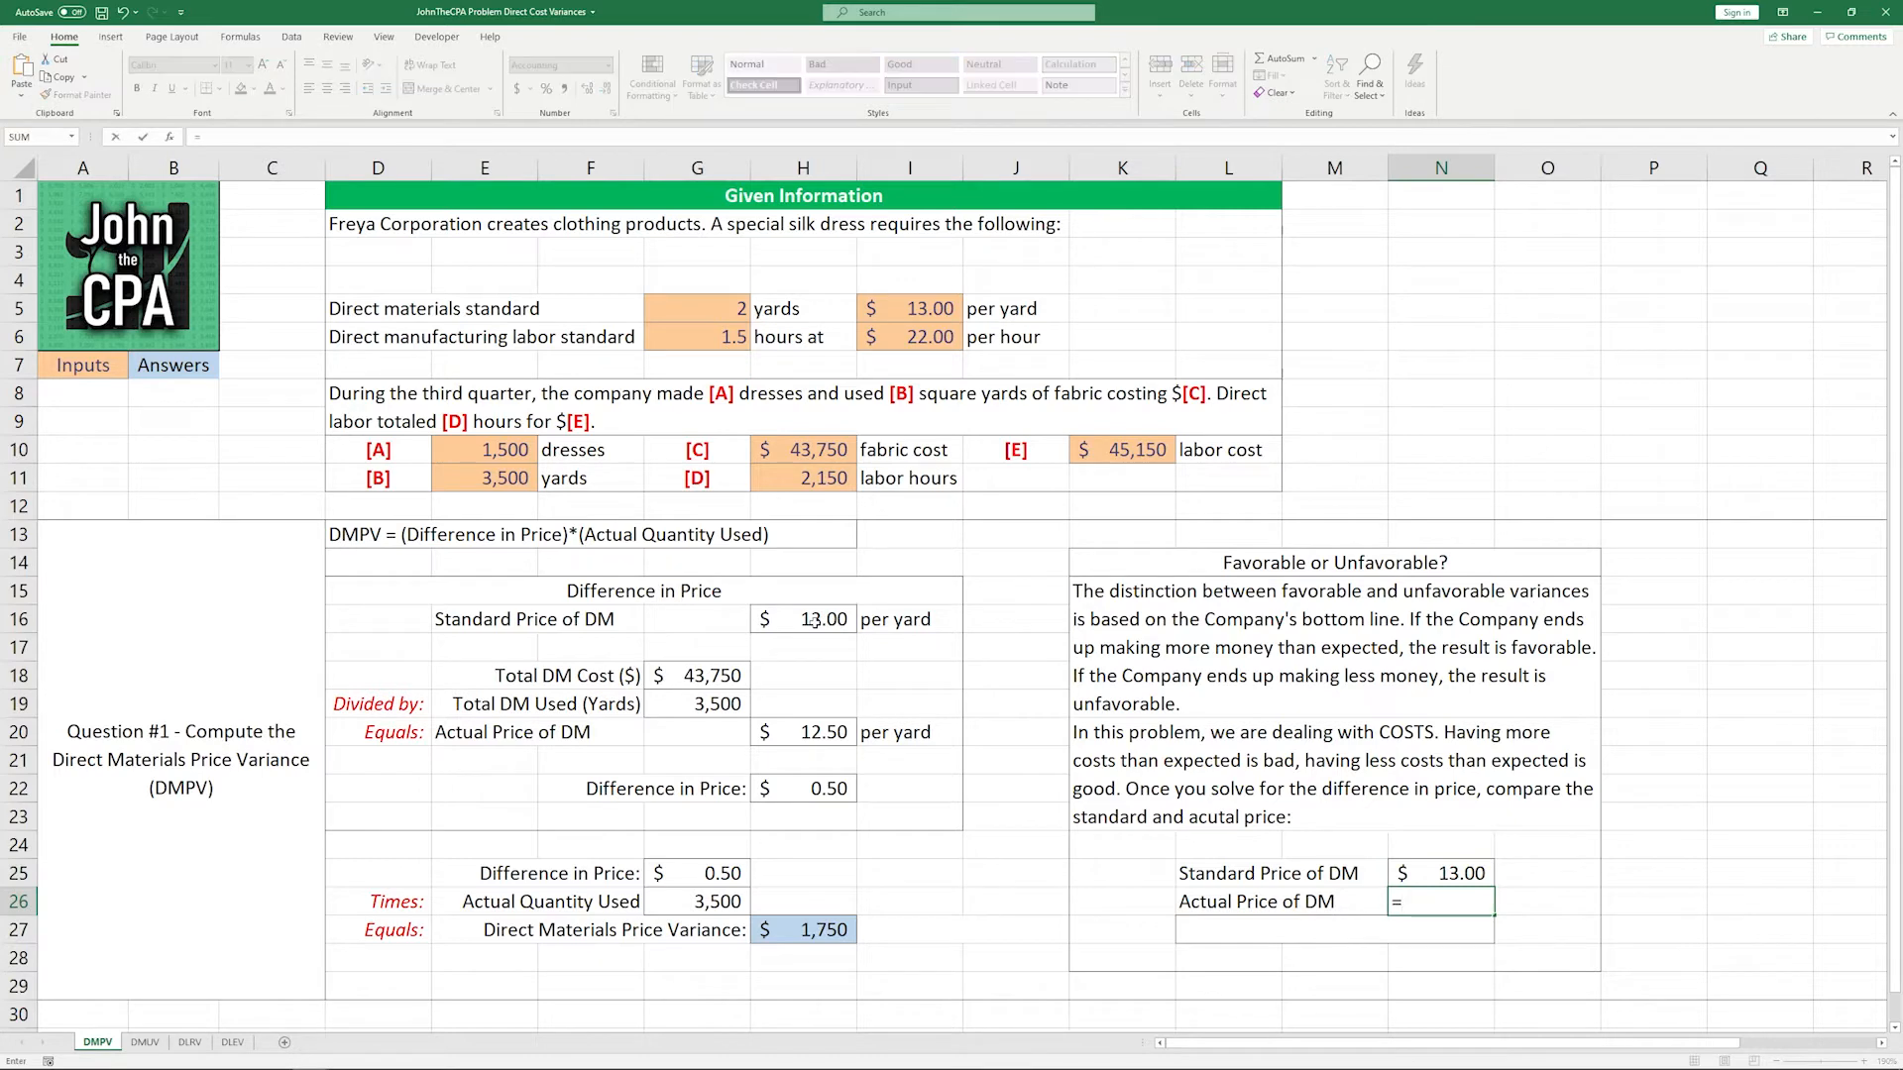
{"action": "left_click", "coordinate": [769, 729]}
{"action": "key", "text": "Return"}
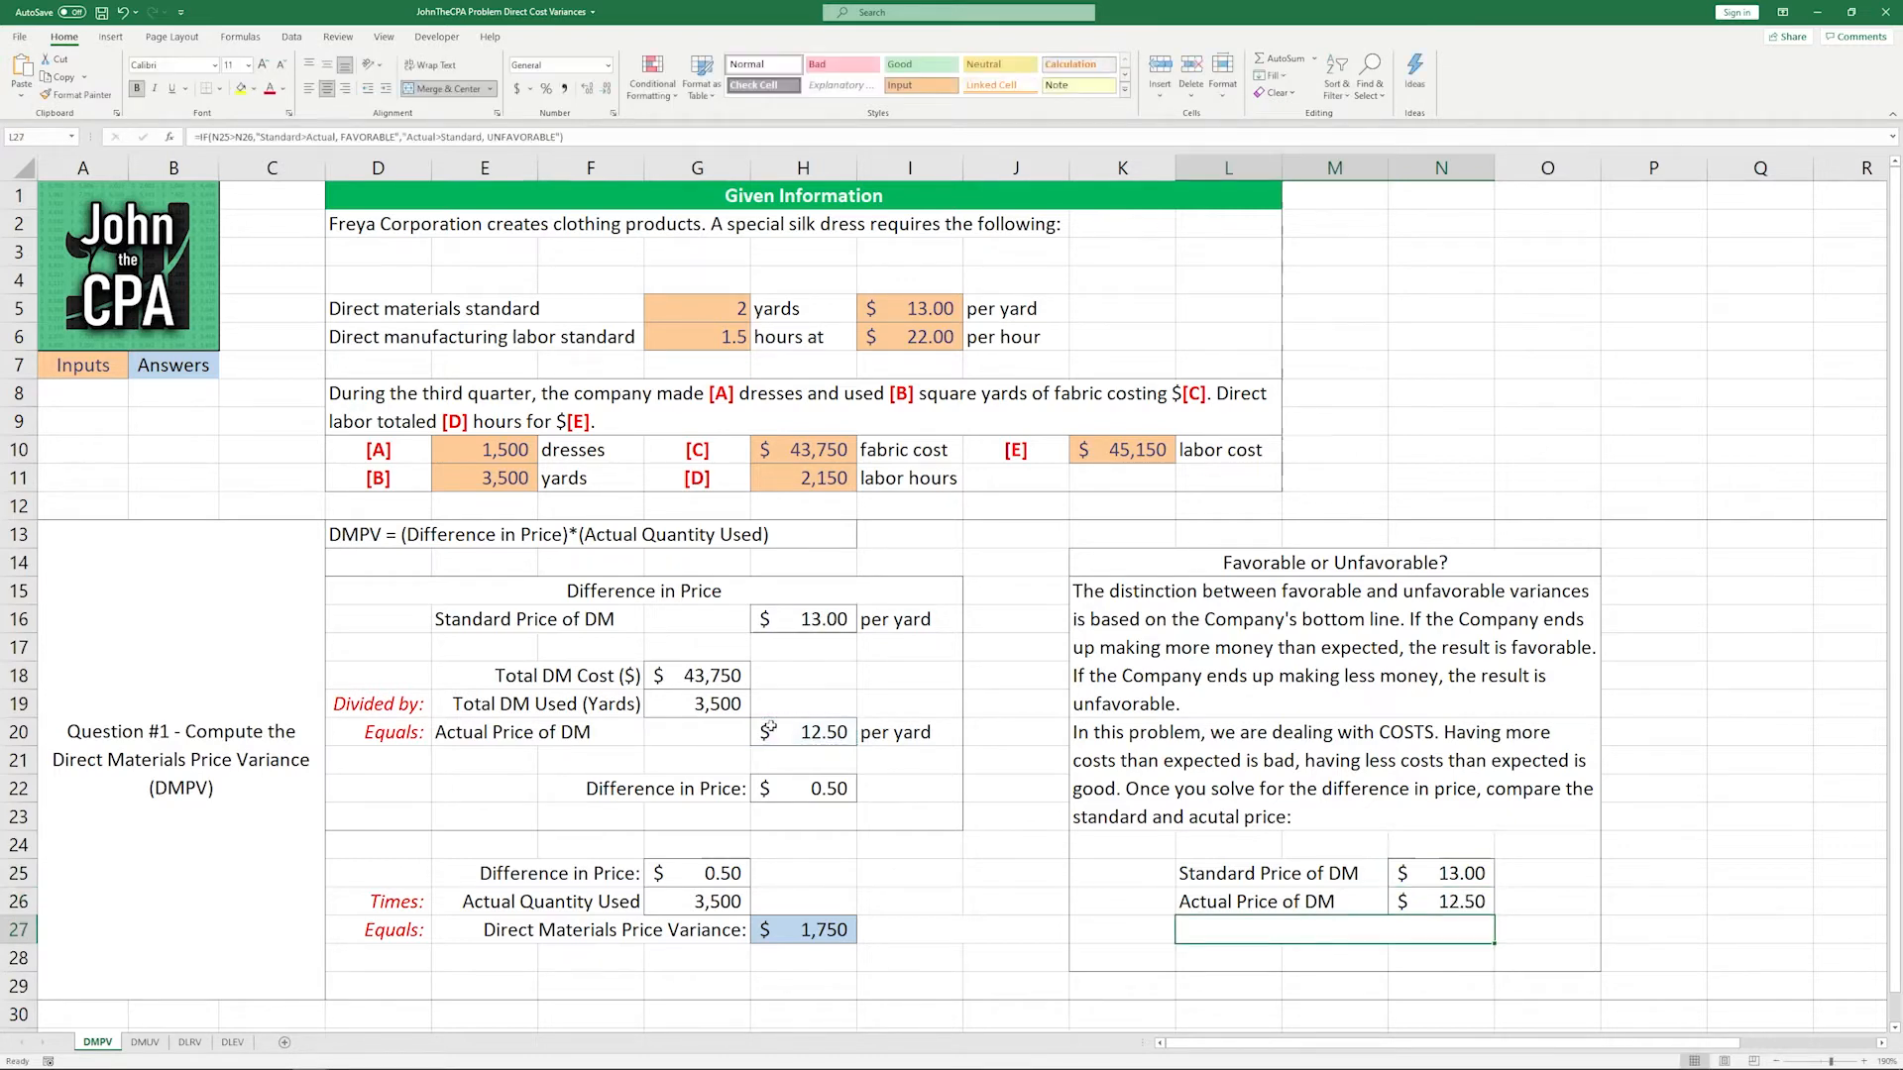
Step: Change the font color to black for the comparison verdict in L27 and the result label in I27 beside the variance
{"action": "left_click", "coordinate": [285, 89]}
{"action": "left_click", "coordinate": [288, 105]}
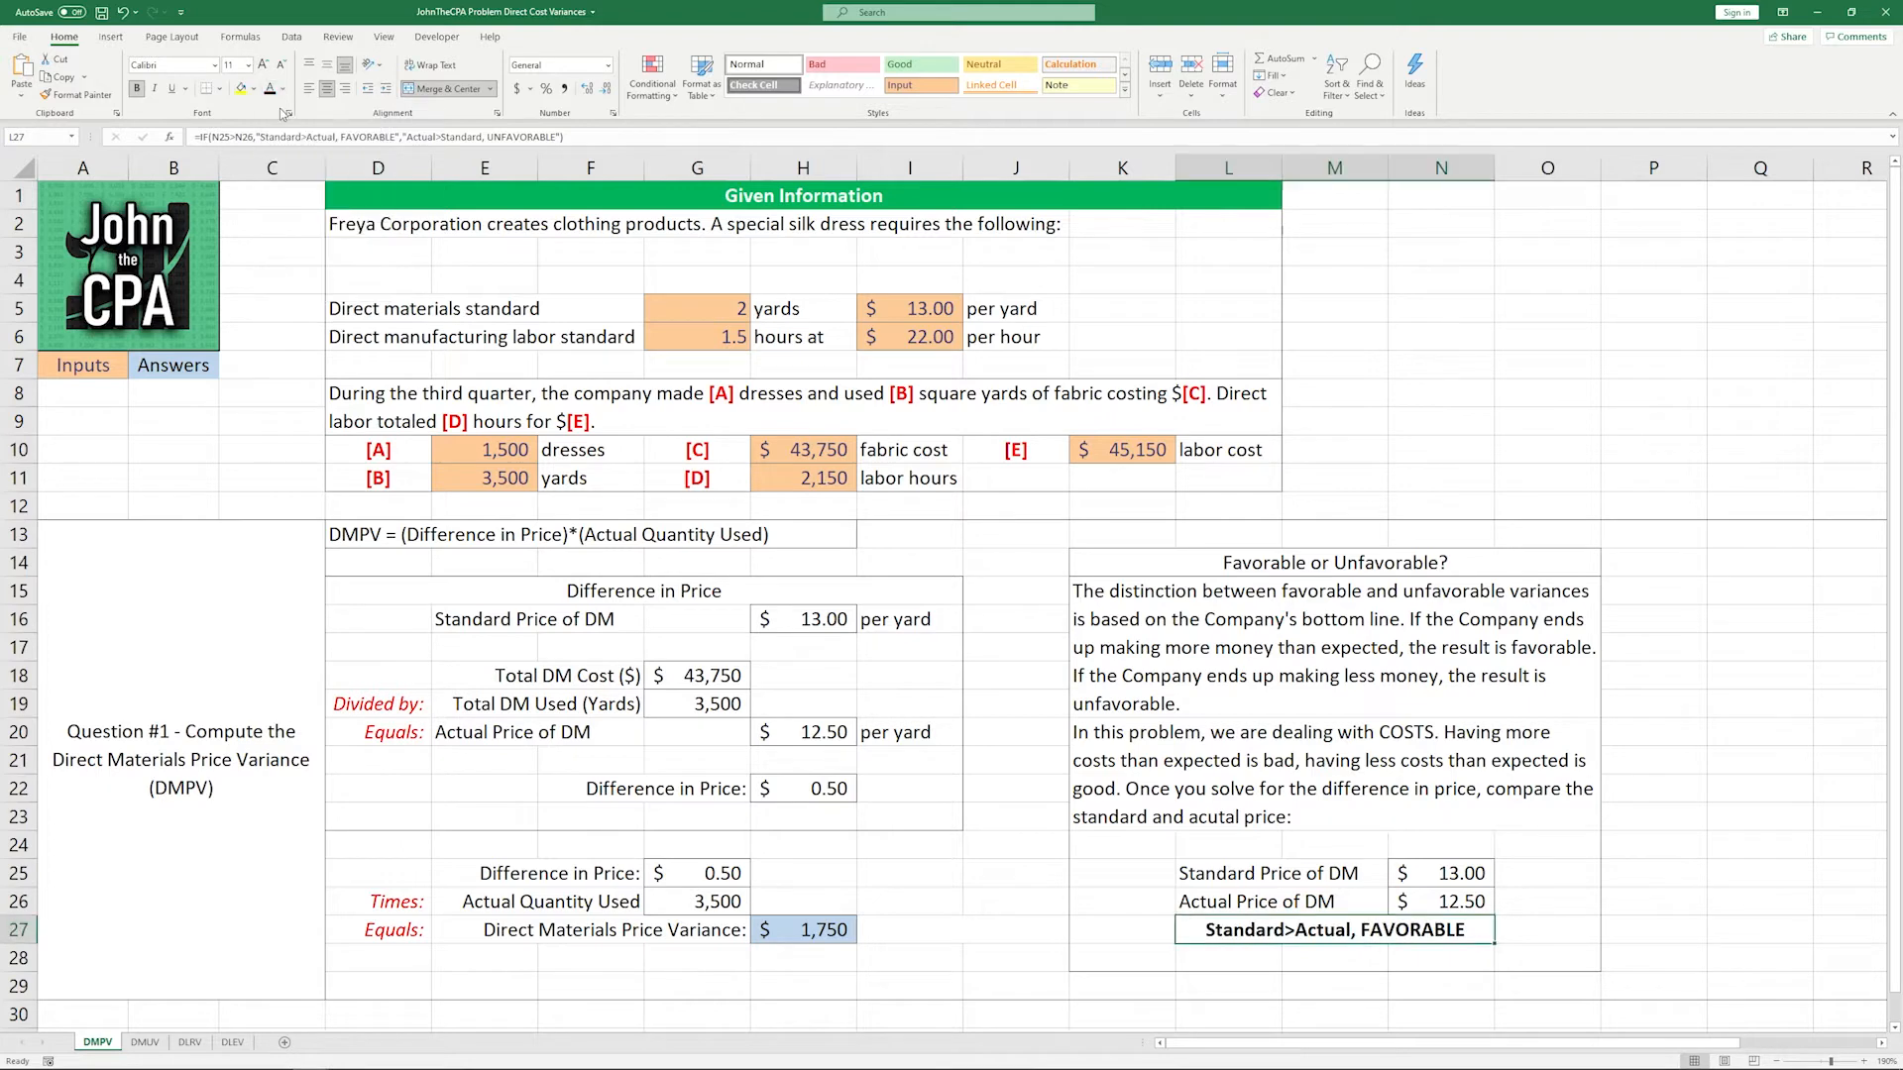
{"action": "left_click", "coordinate": [1536, 844]}
{"action": "left_click", "coordinate": [1536, 877]}
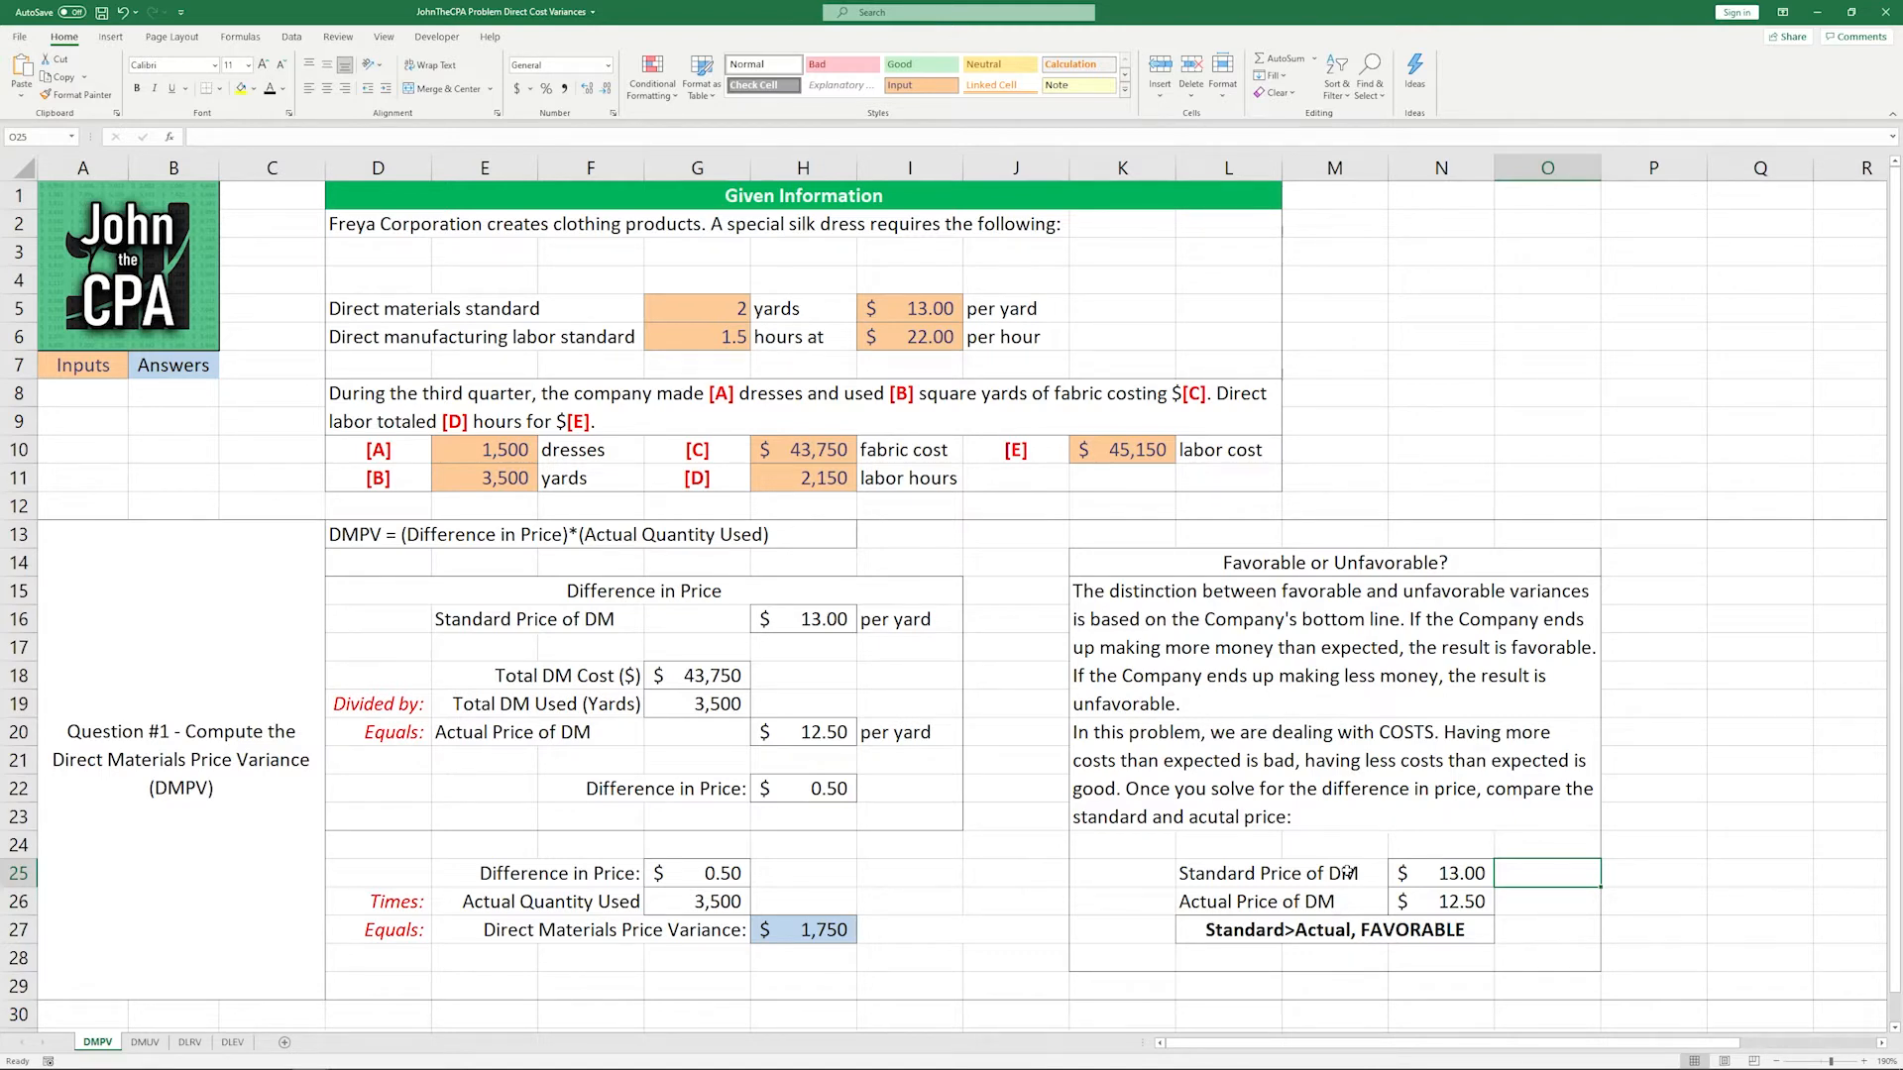
{"action": "left_click", "coordinate": [941, 929]}
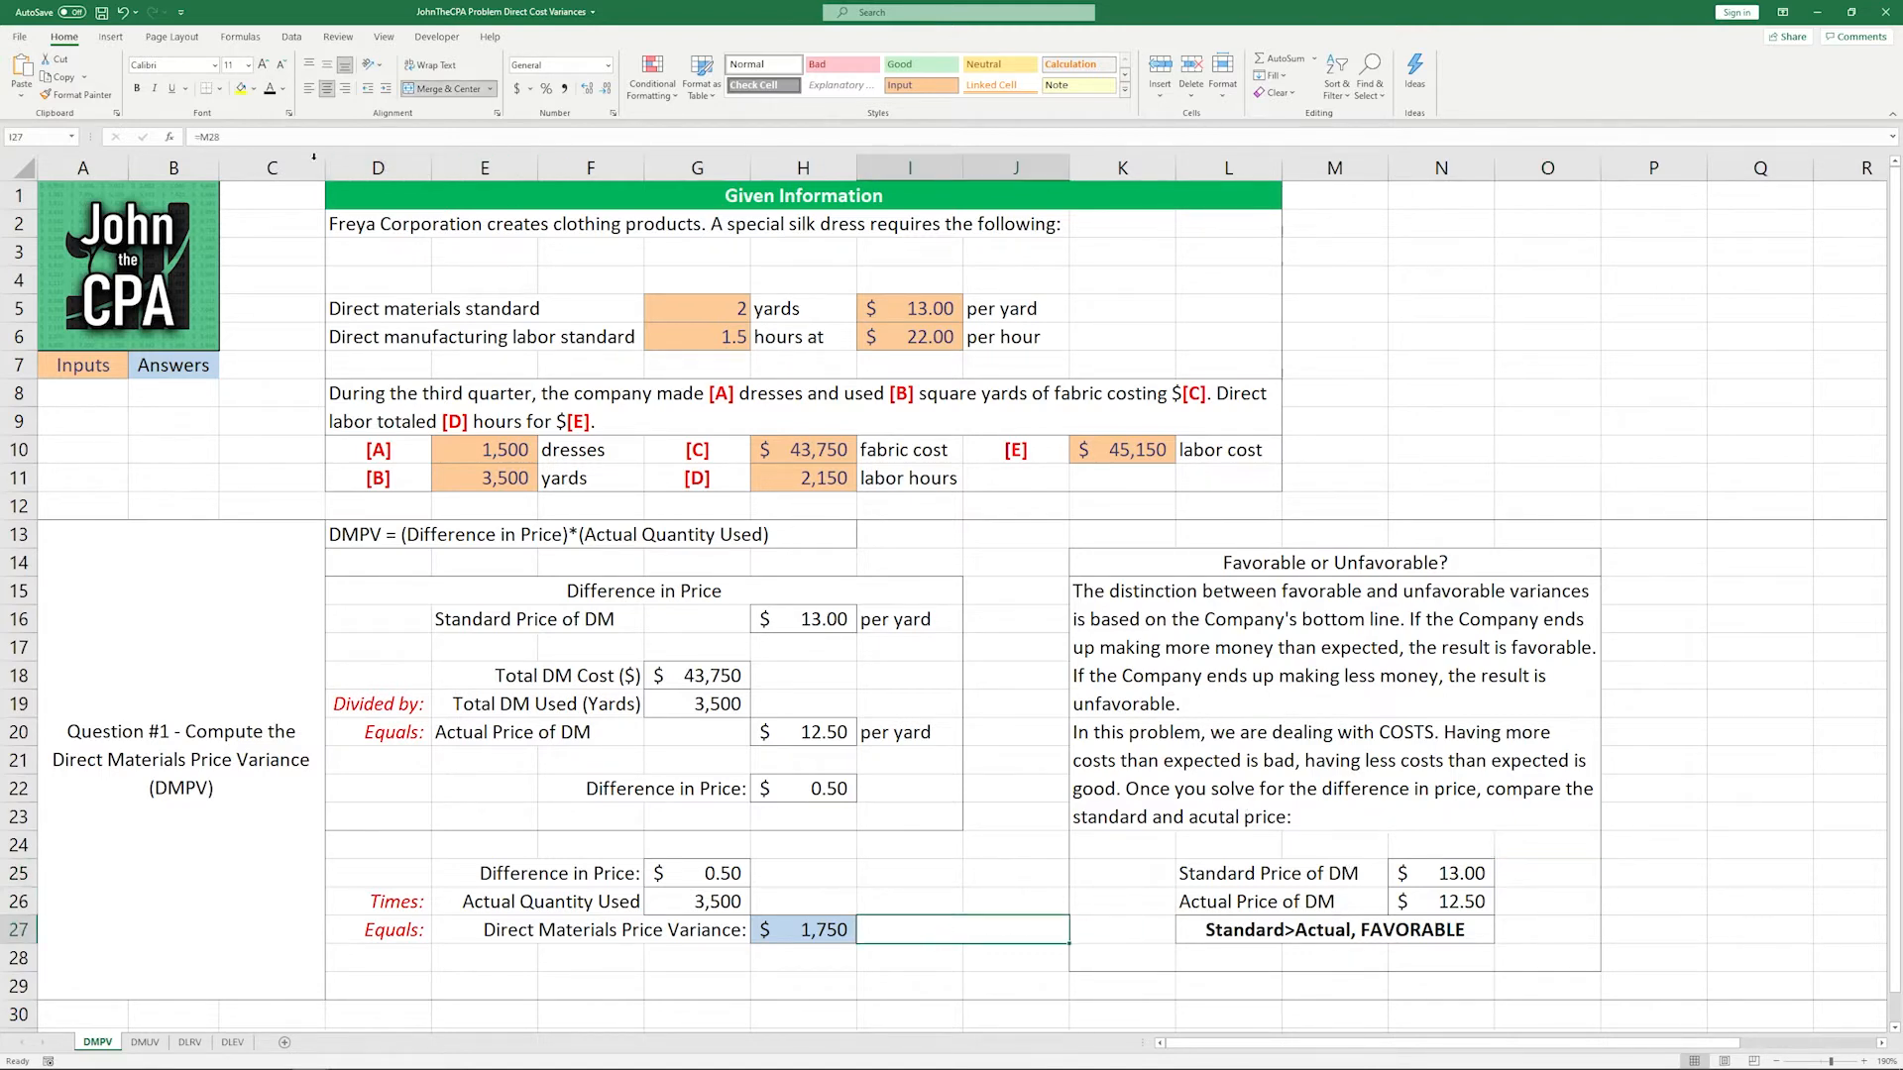
{"action": "left_click", "coordinate": [273, 94]}
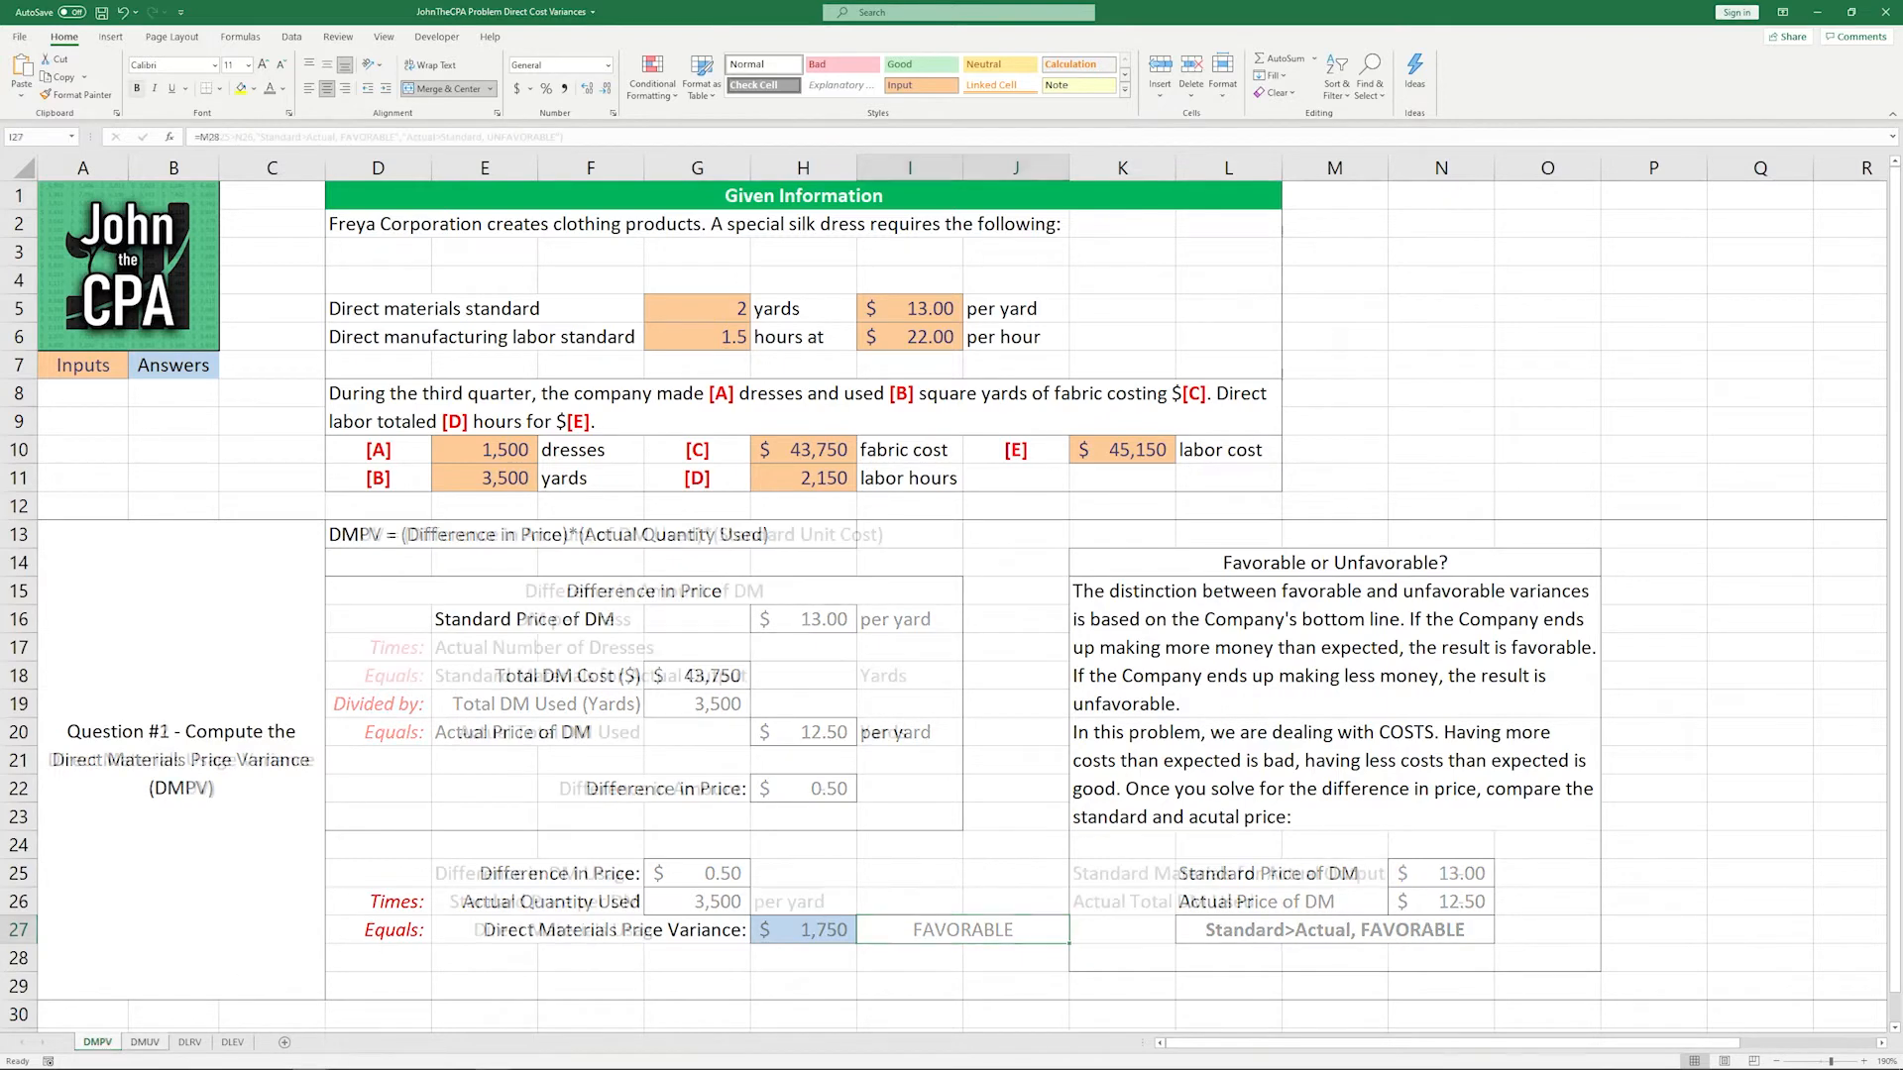
Step: On the DMUV sheet, link Standard DM per Dress in G16 to G5 and Actual Number of Dresses in G17 to E10
{"action": "key", "text": "ctrl+Page_Down"}
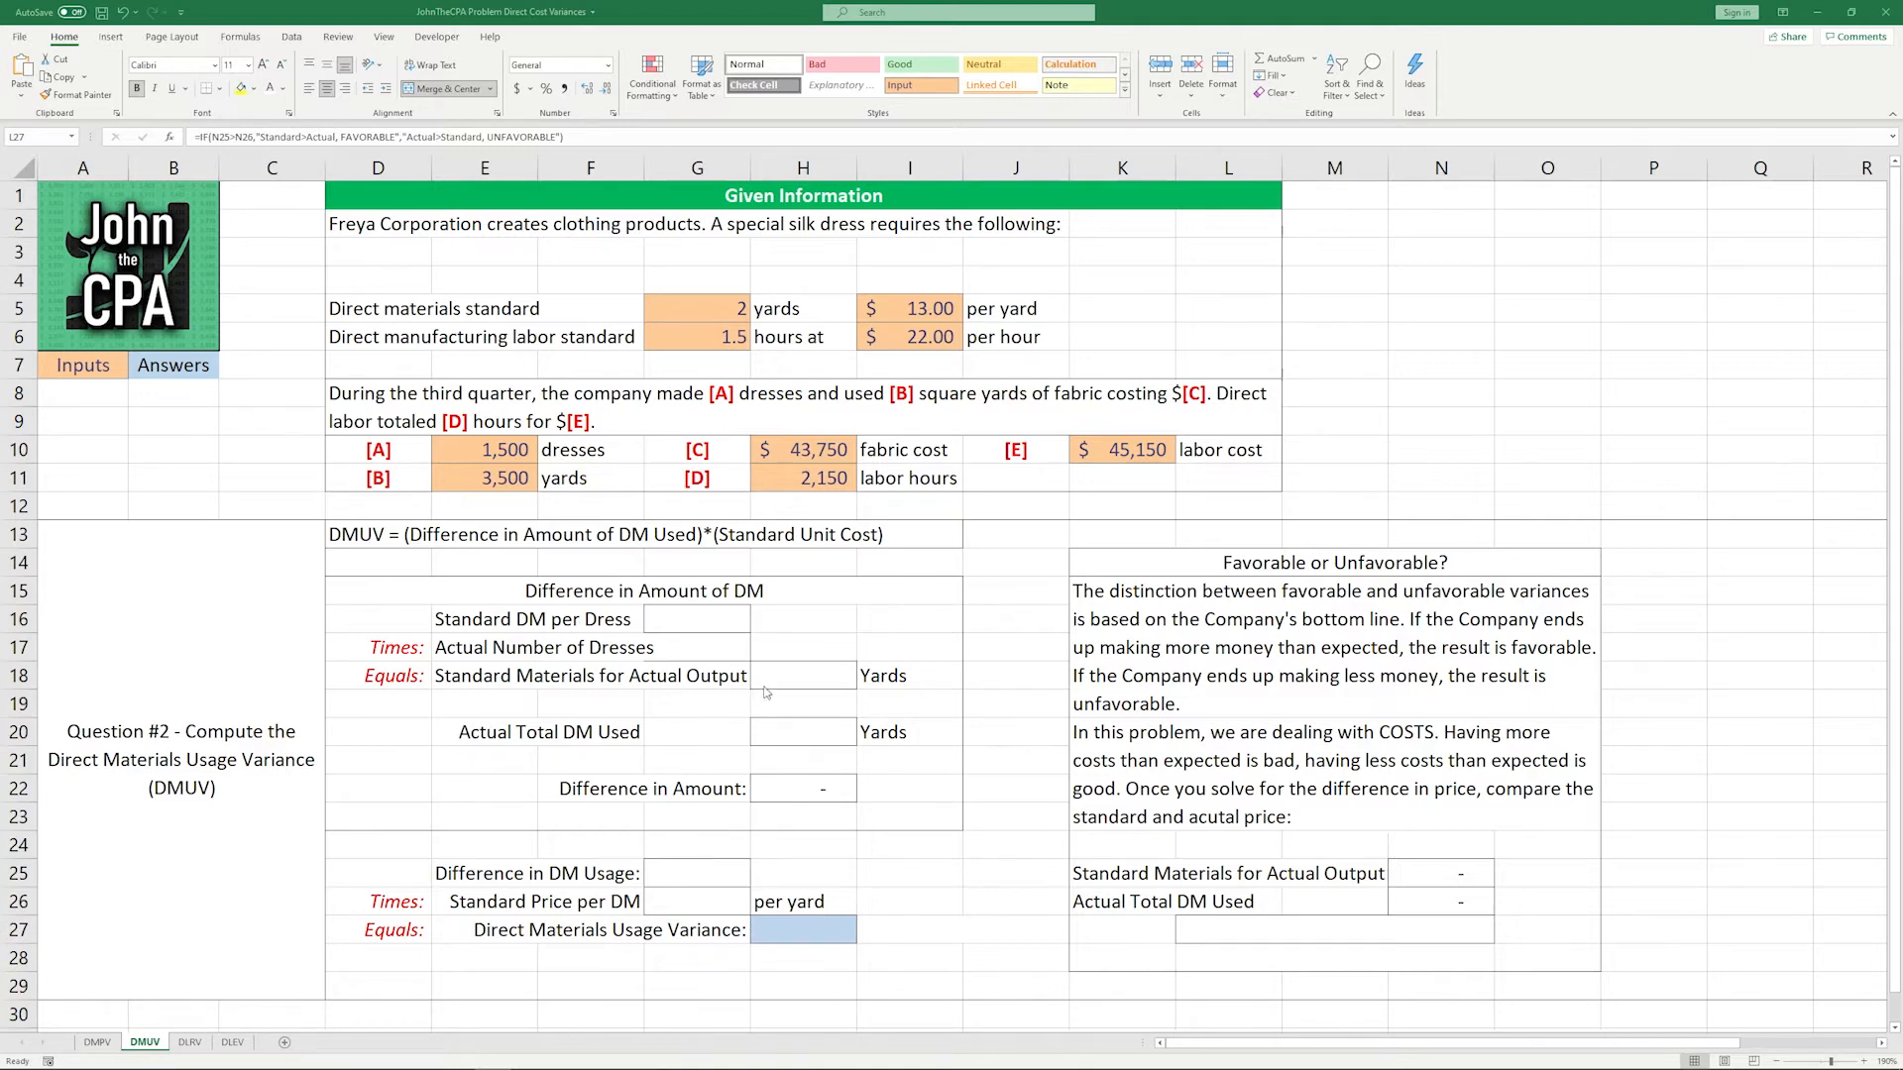
{"action": "left_click", "coordinate": [716, 625]}
{"action": "type", "text": "="}
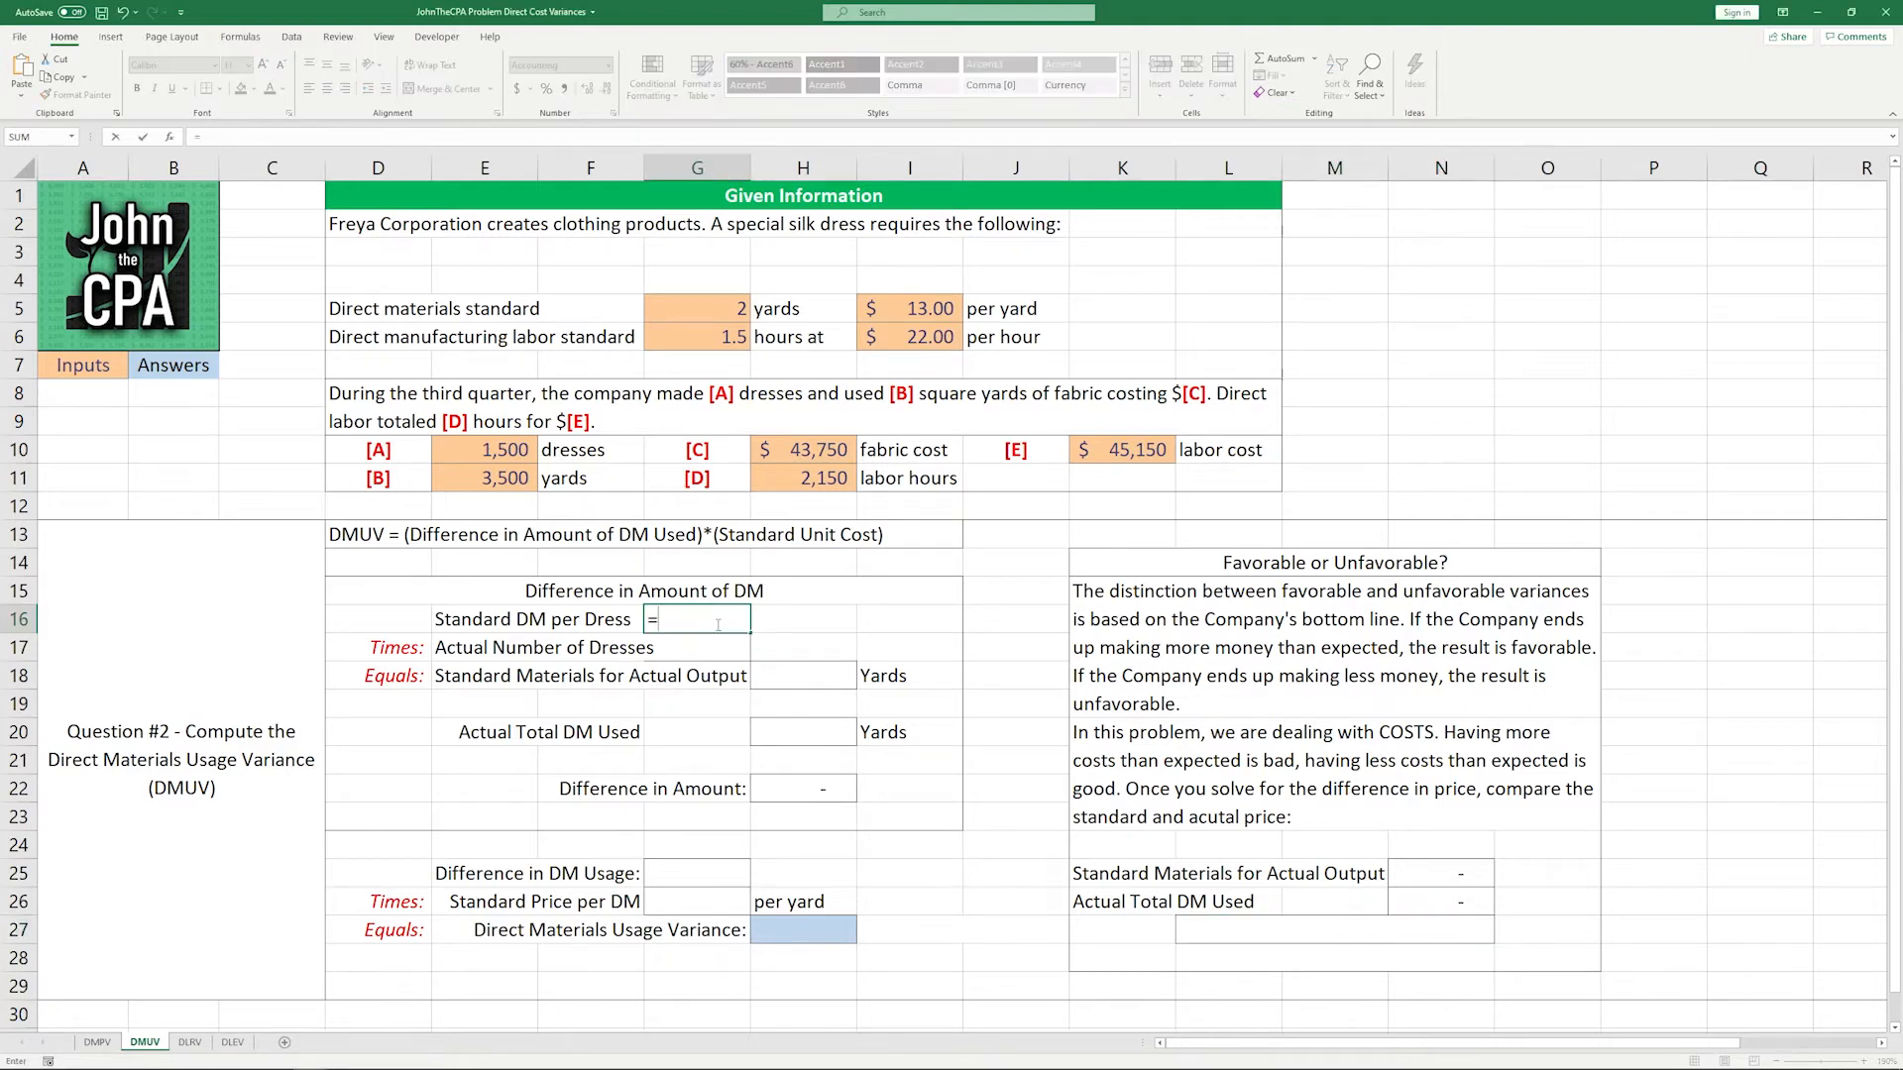
{"action": "left_click", "coordinate": [740, 310]}
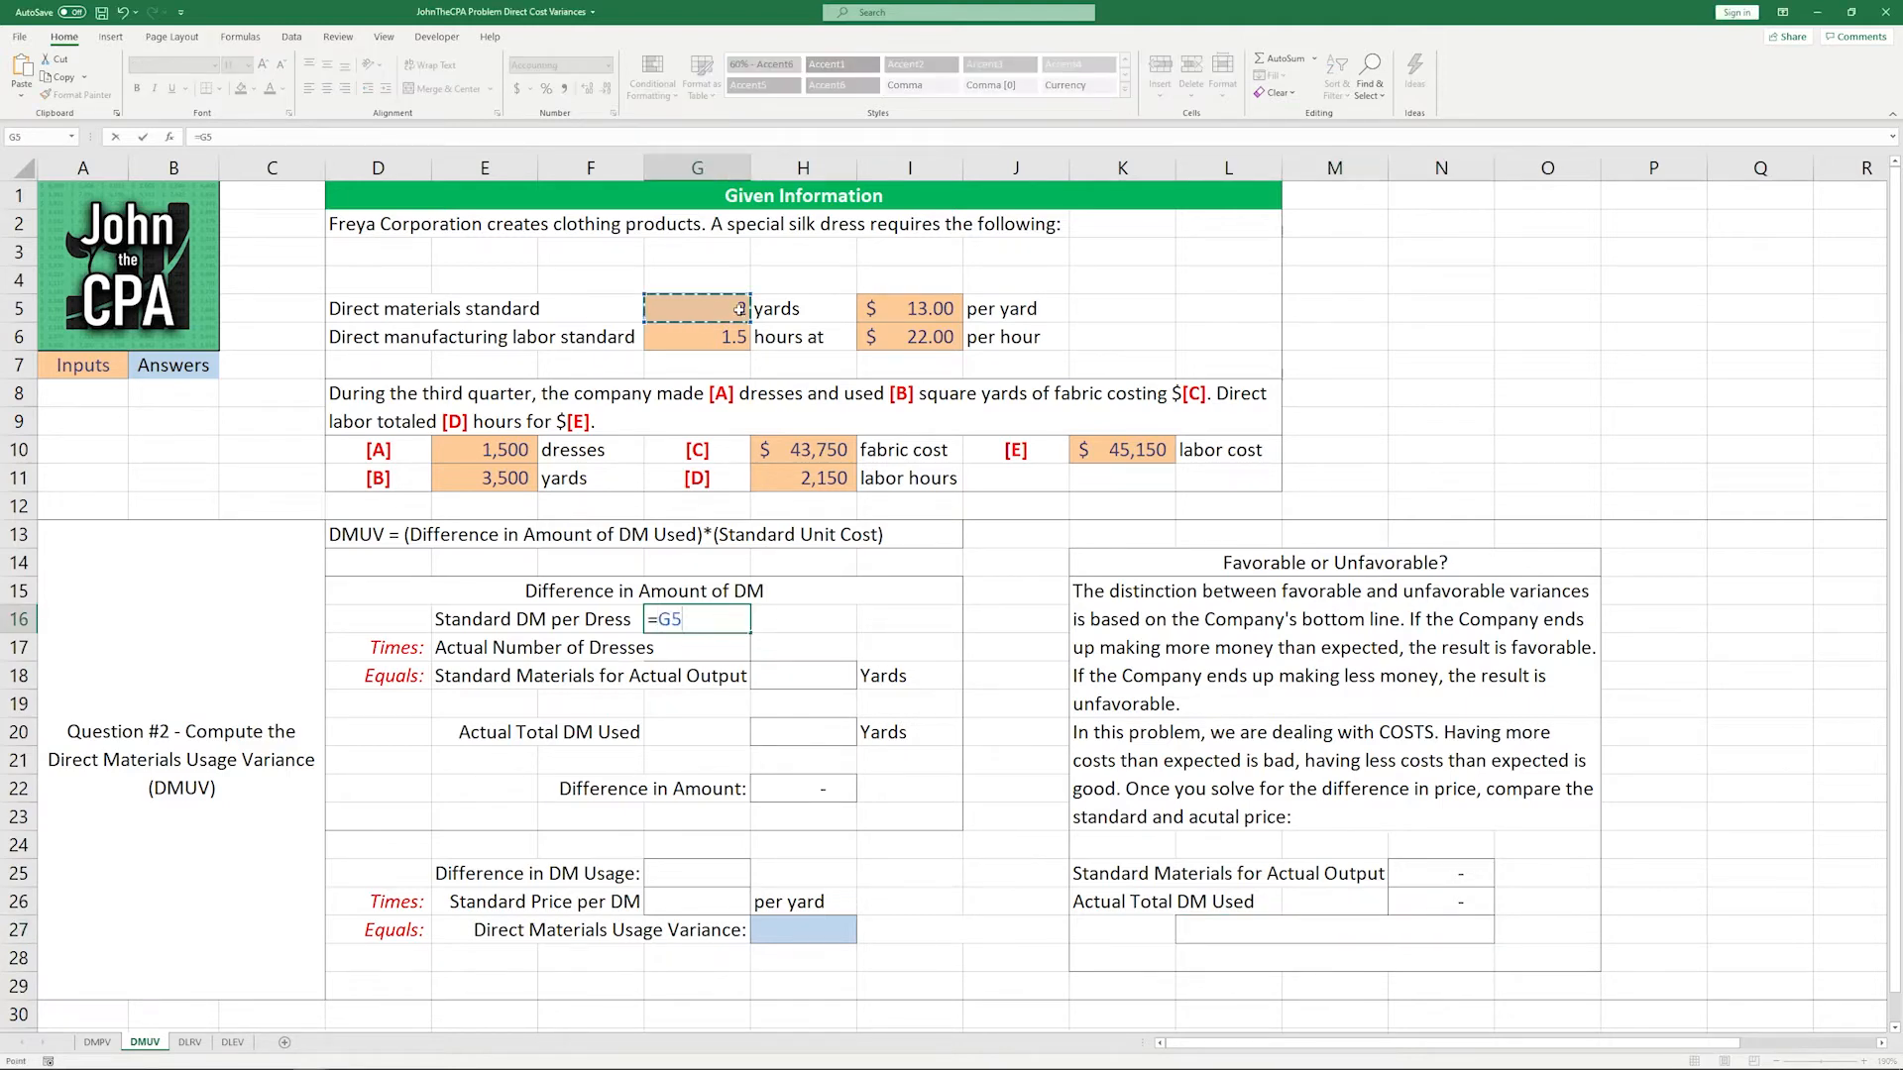
{"action": "key", "text": "Return"}
{"action": "type", "text": "="}
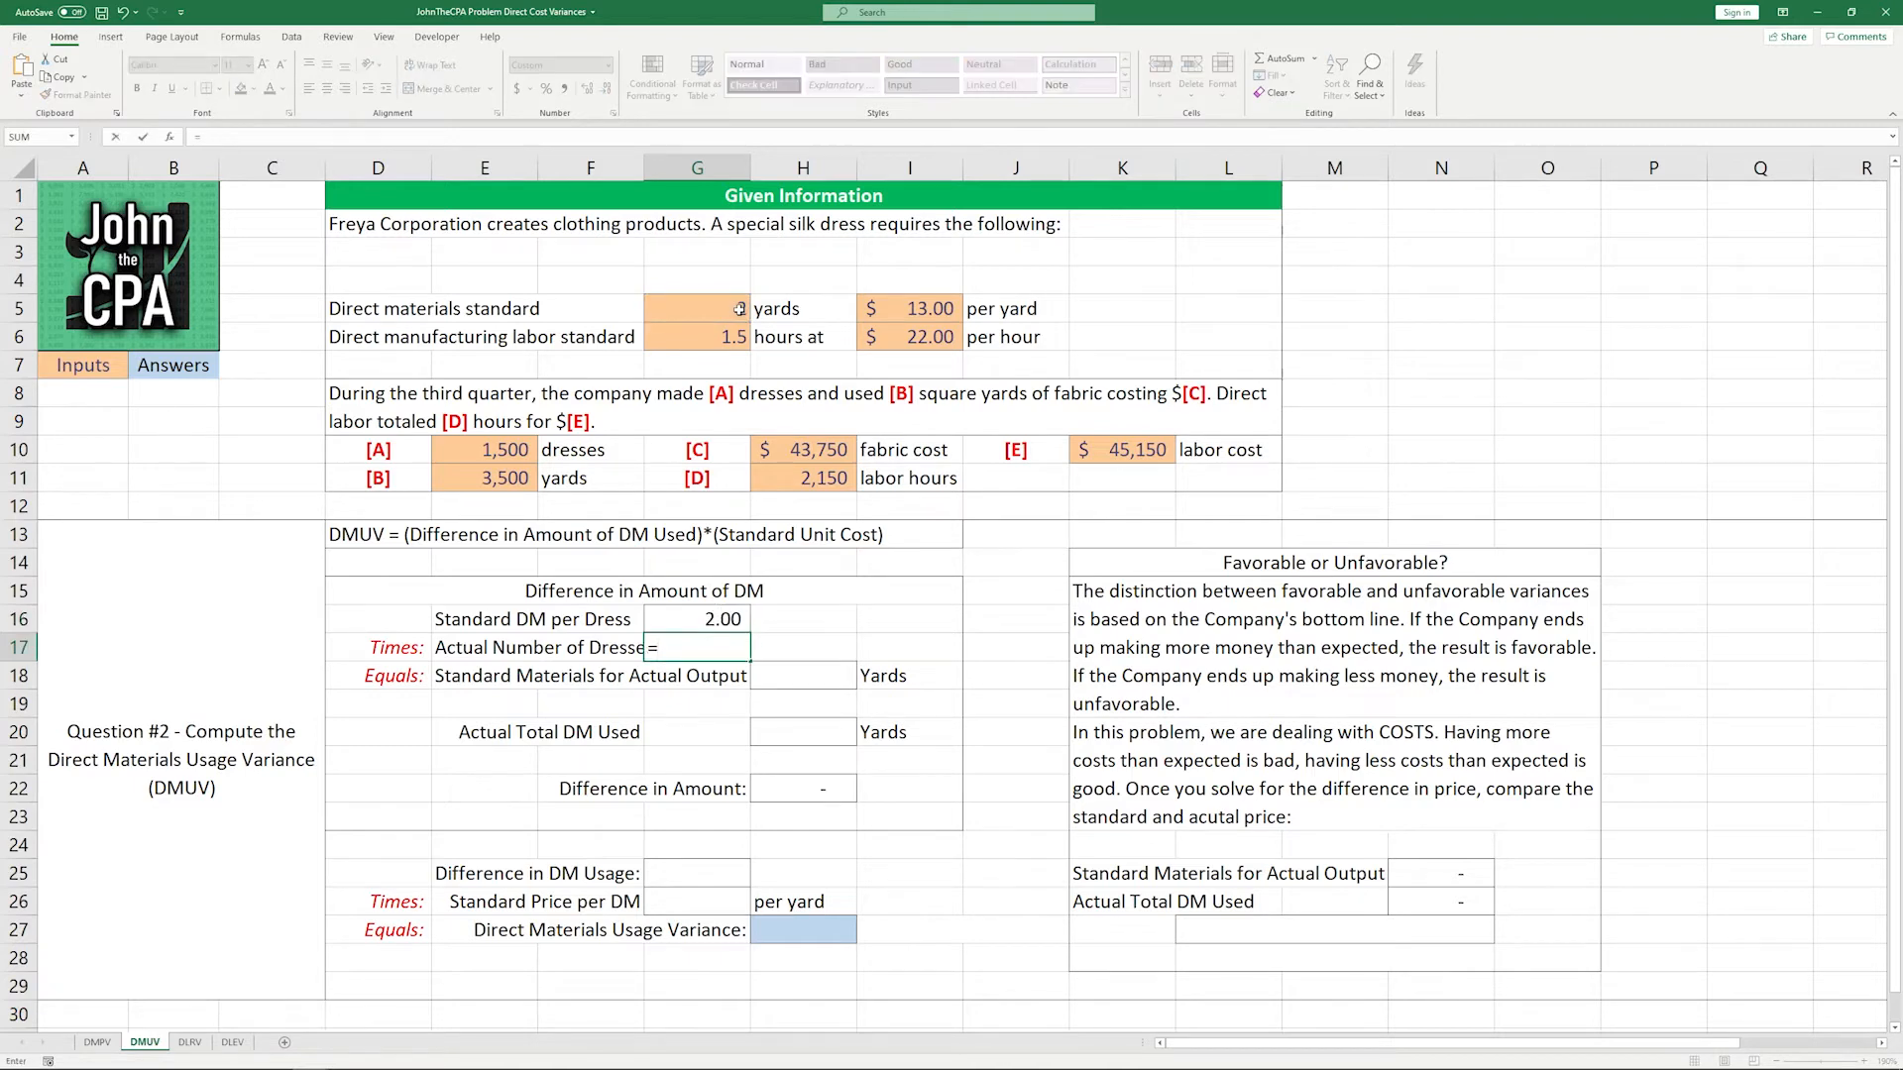
{"action": "left_click", "coordinate": [516, 448]}
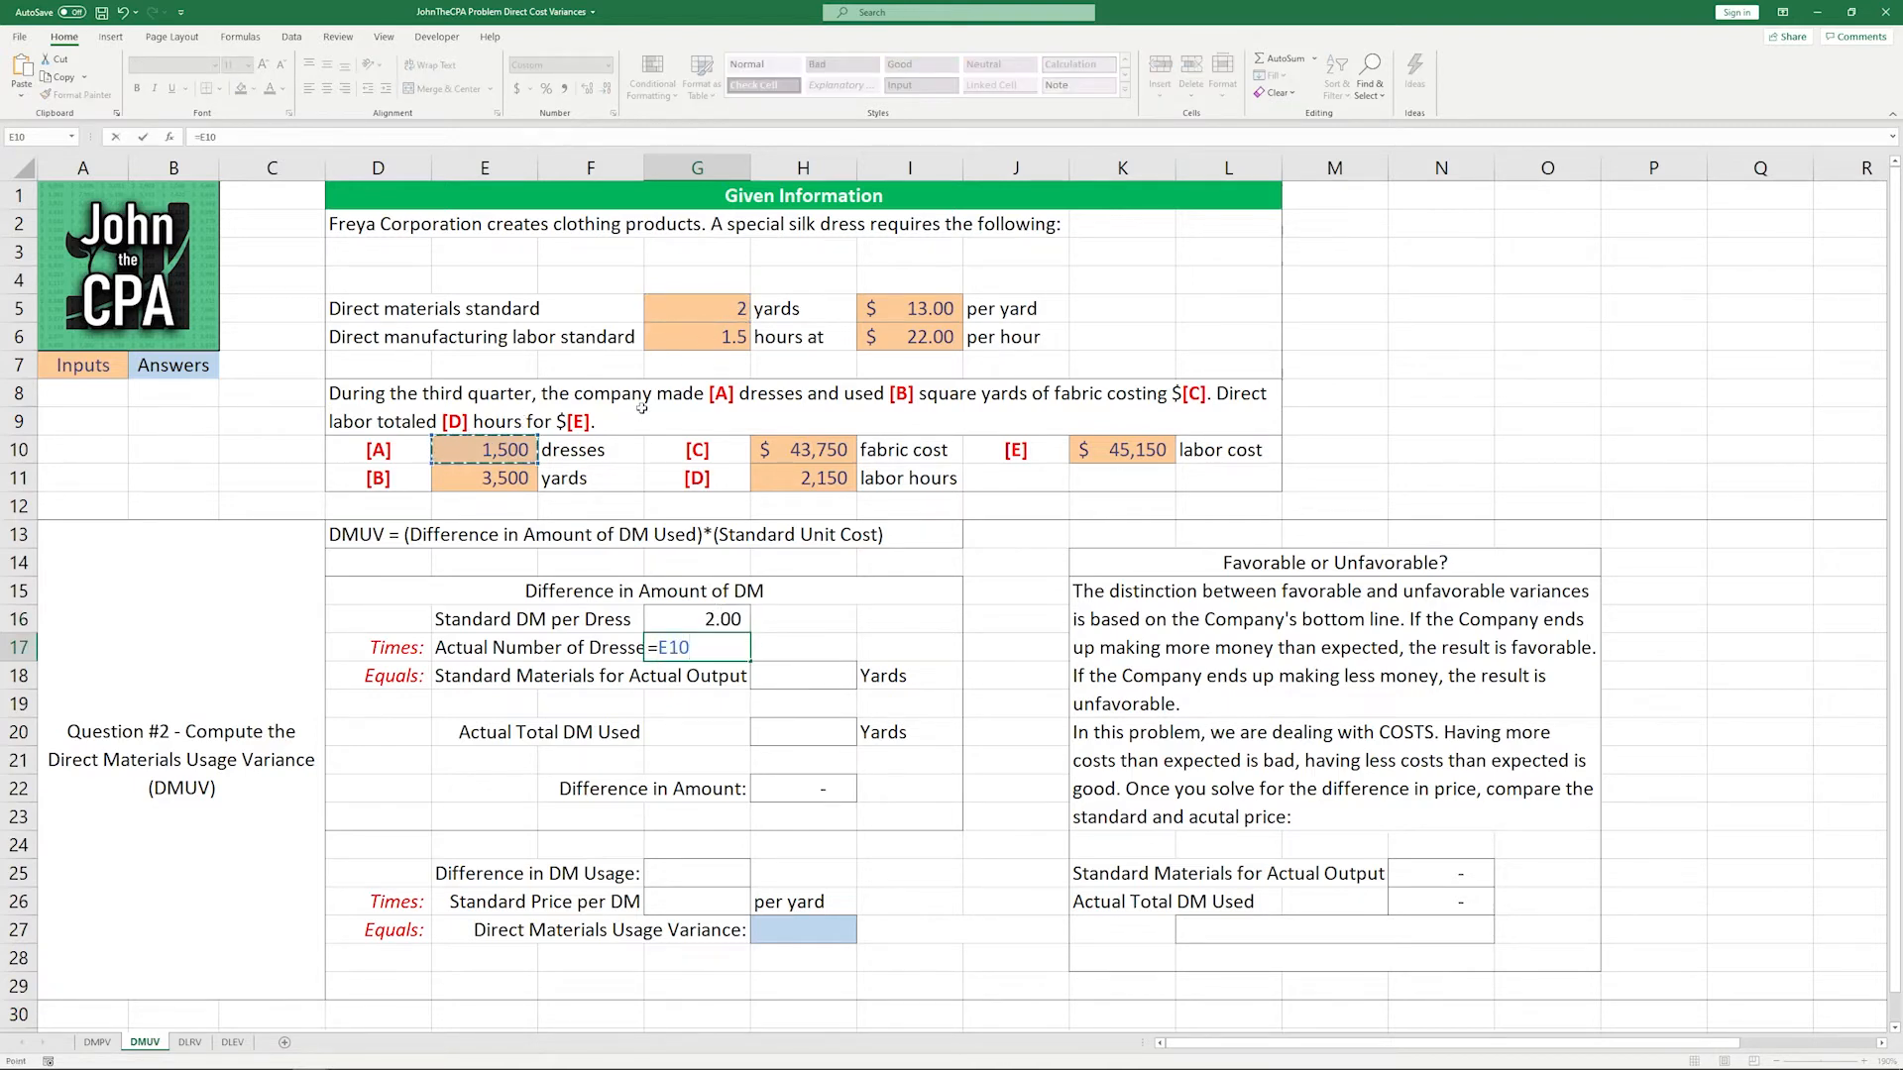
{"action": "key", "text": "Return"}
Step: Calculate Standard Materials for Actual Output in H18 by multiplying standard DM per dress in G16 by the number of dresses in G17
{"action": "key", "text": "Right"}
{"action": "type", "text": "="}
{"action": "key", "text": "Up"}
{"action": "key", "text": "Left"}
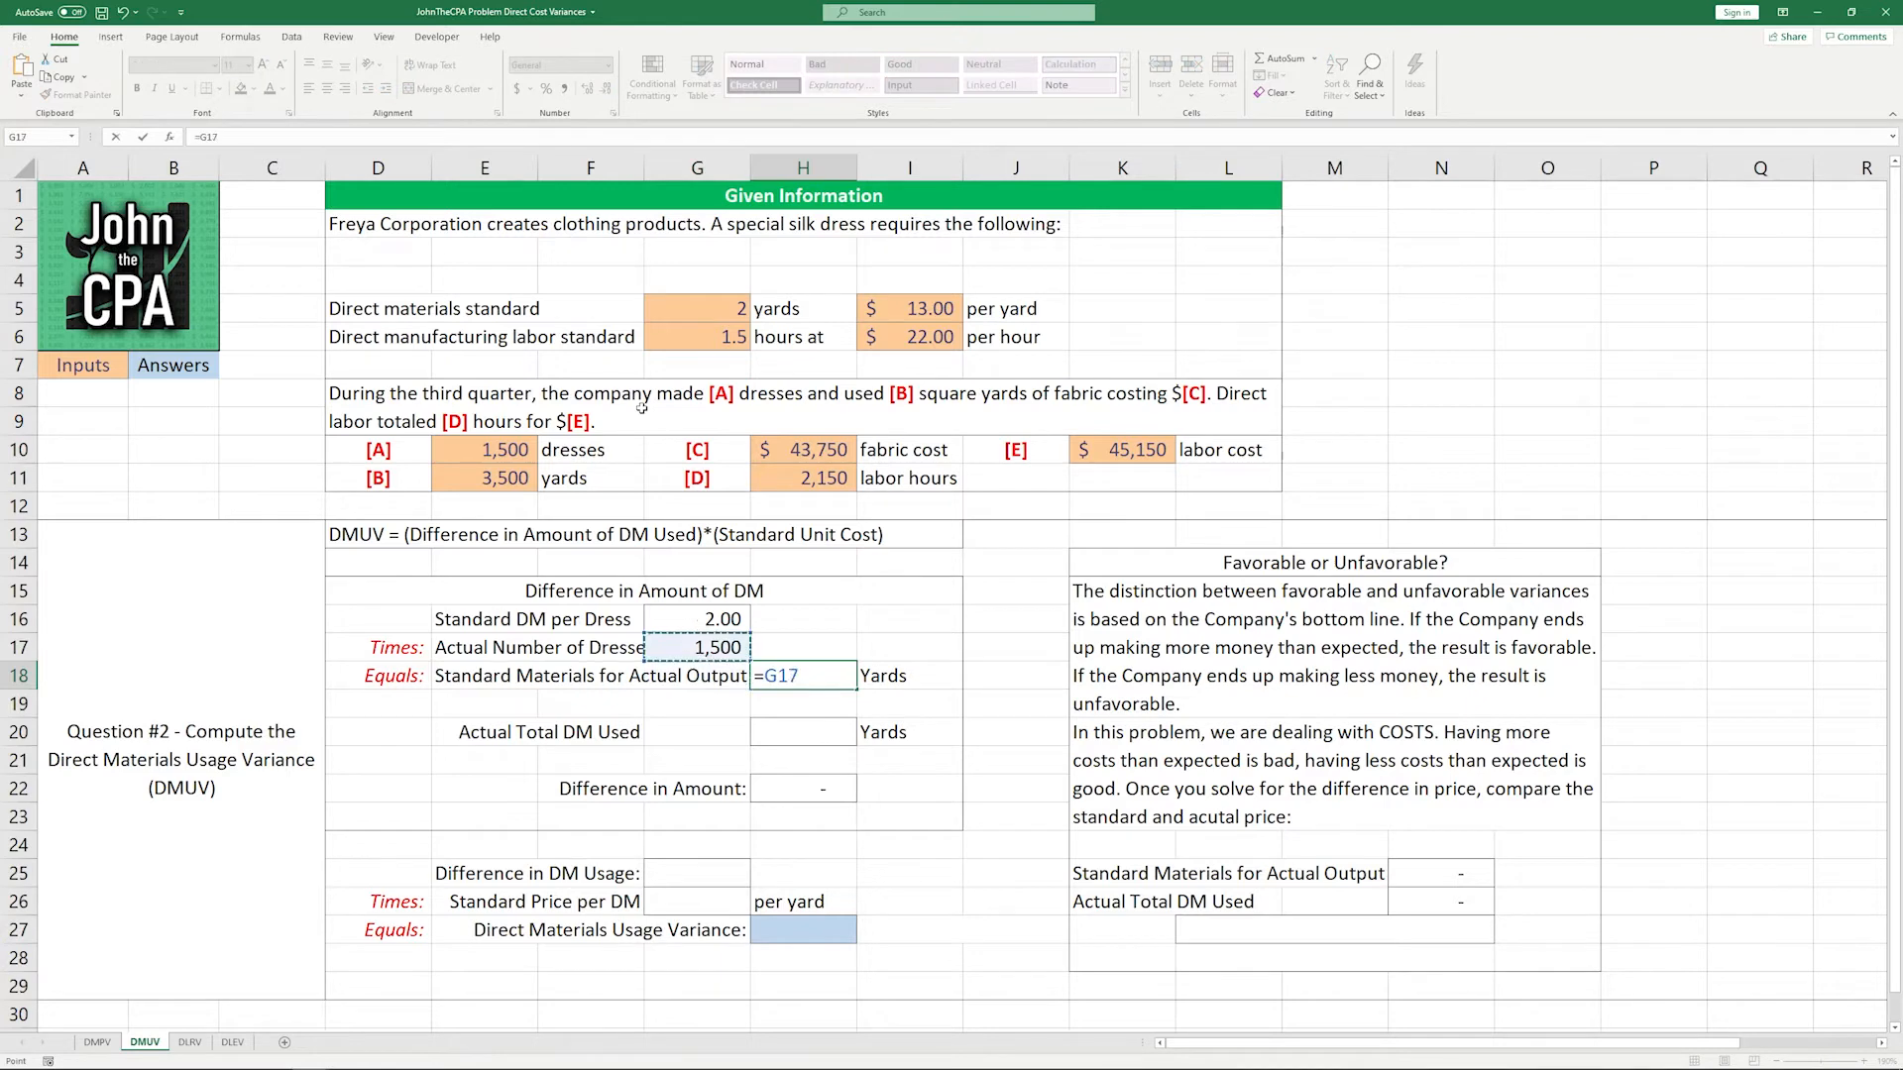
{"action": "key", "text": "Up"}
{"action": "type", "text": "*"}
{"action": "key", "text": "Down"}
{"action": "key", "text": "Return"}
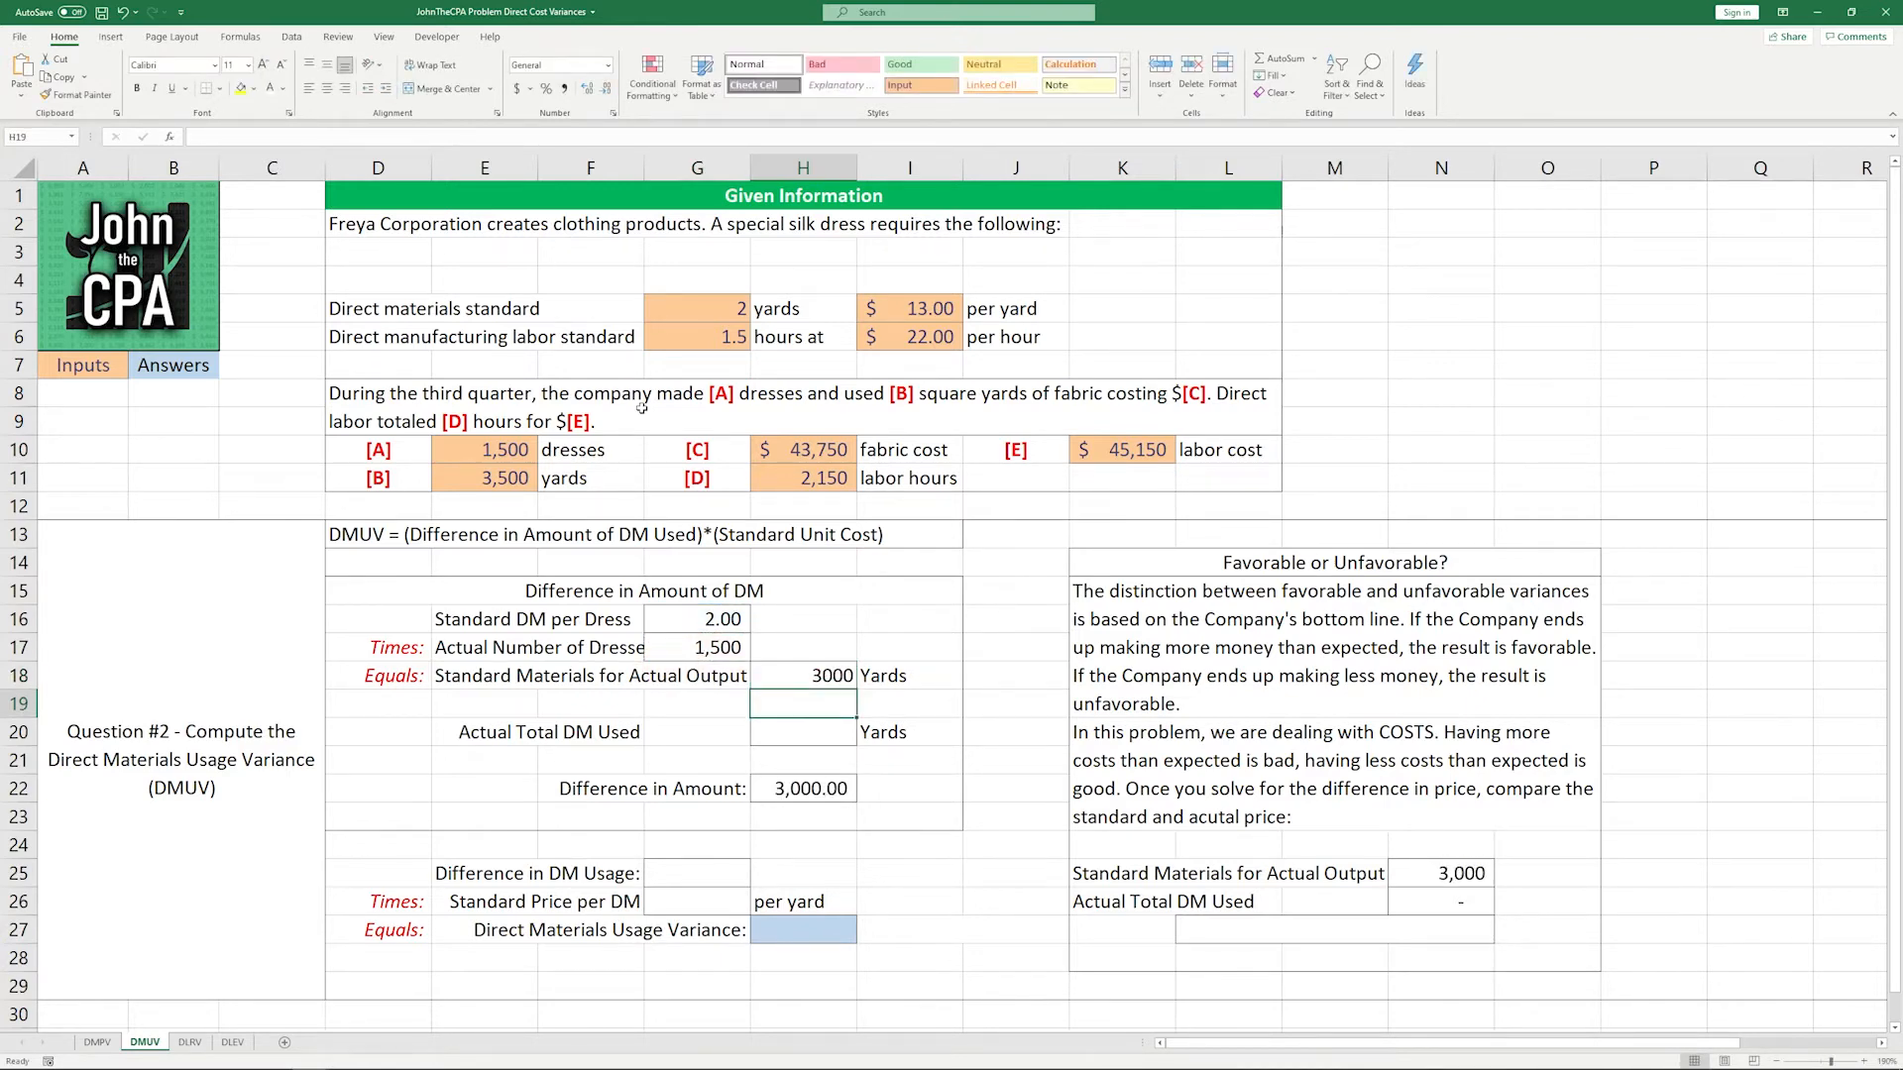
Step: Link Actual Total DM Used in H20 to the yards of fabric used in E11
{"action": "key", "text": "Down"}
{"action": "type", "text": "="}
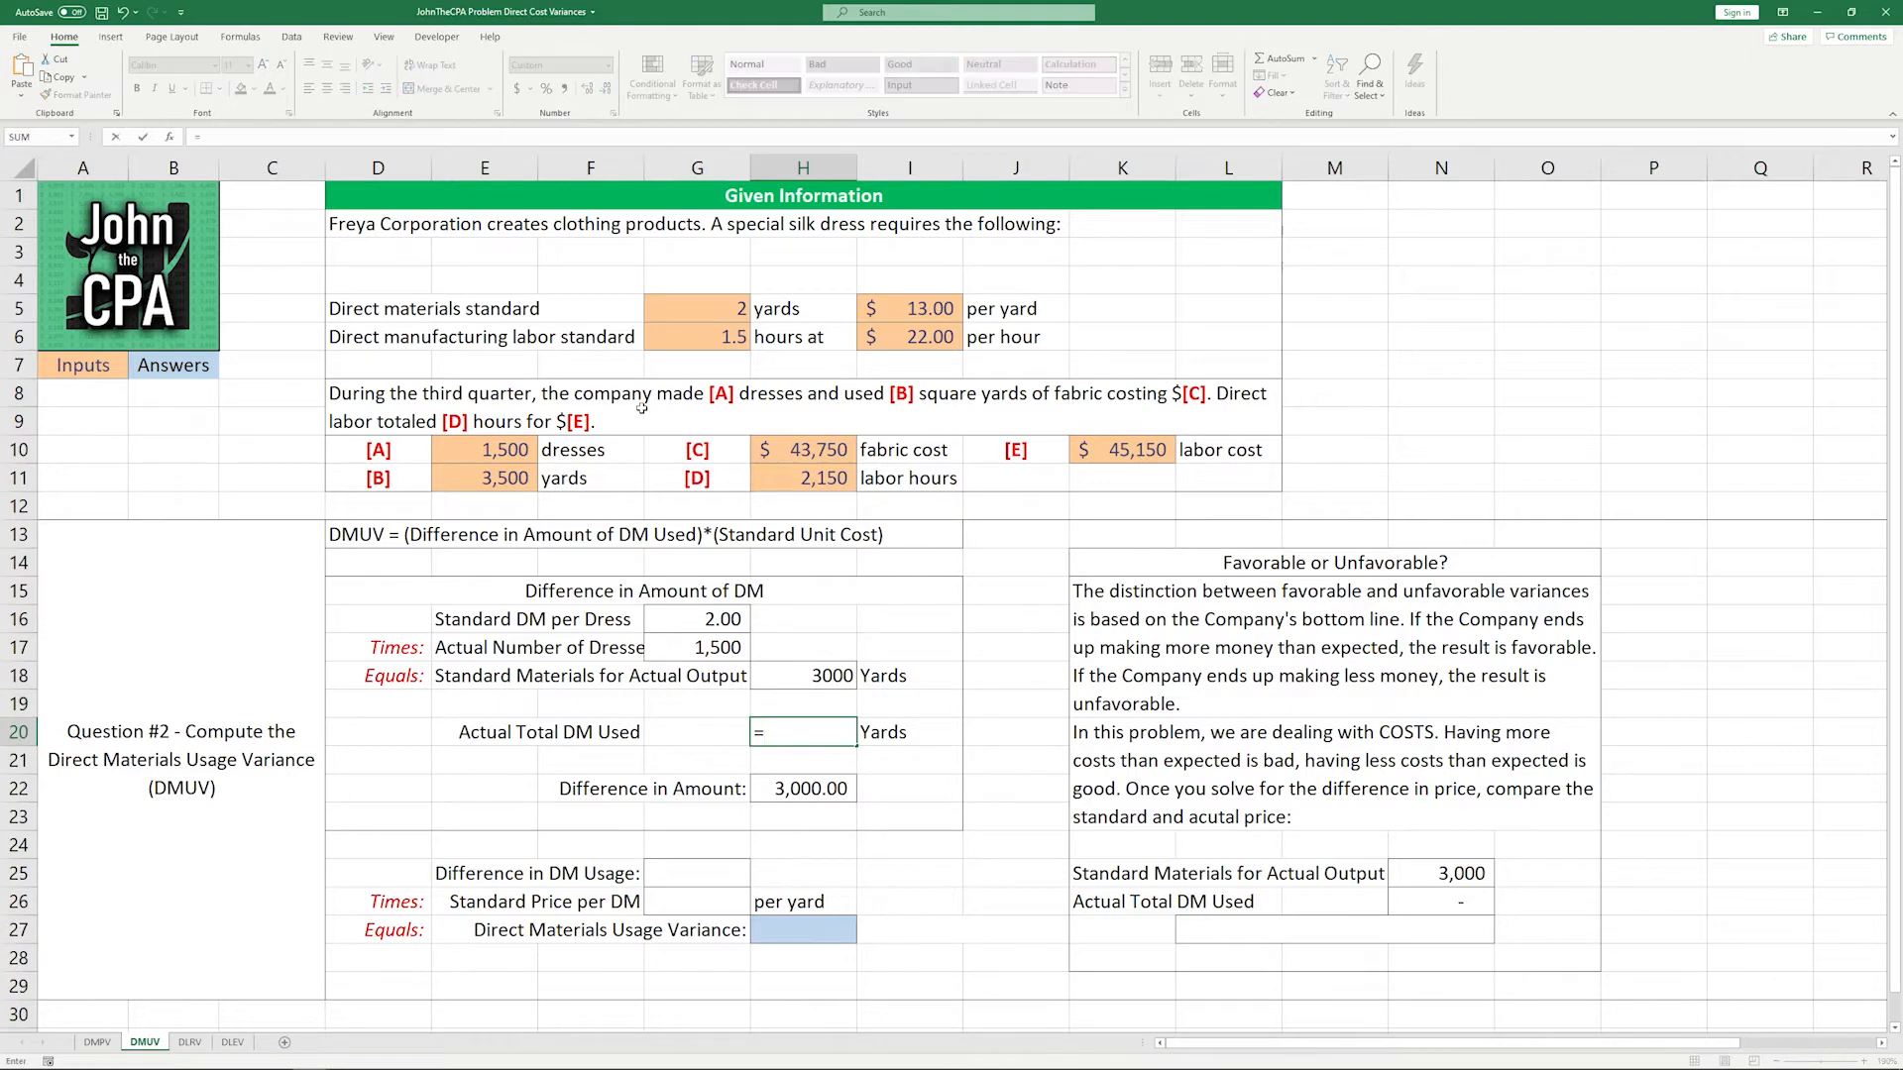
{"action": "left_click", "coordinate": [473, 489]}
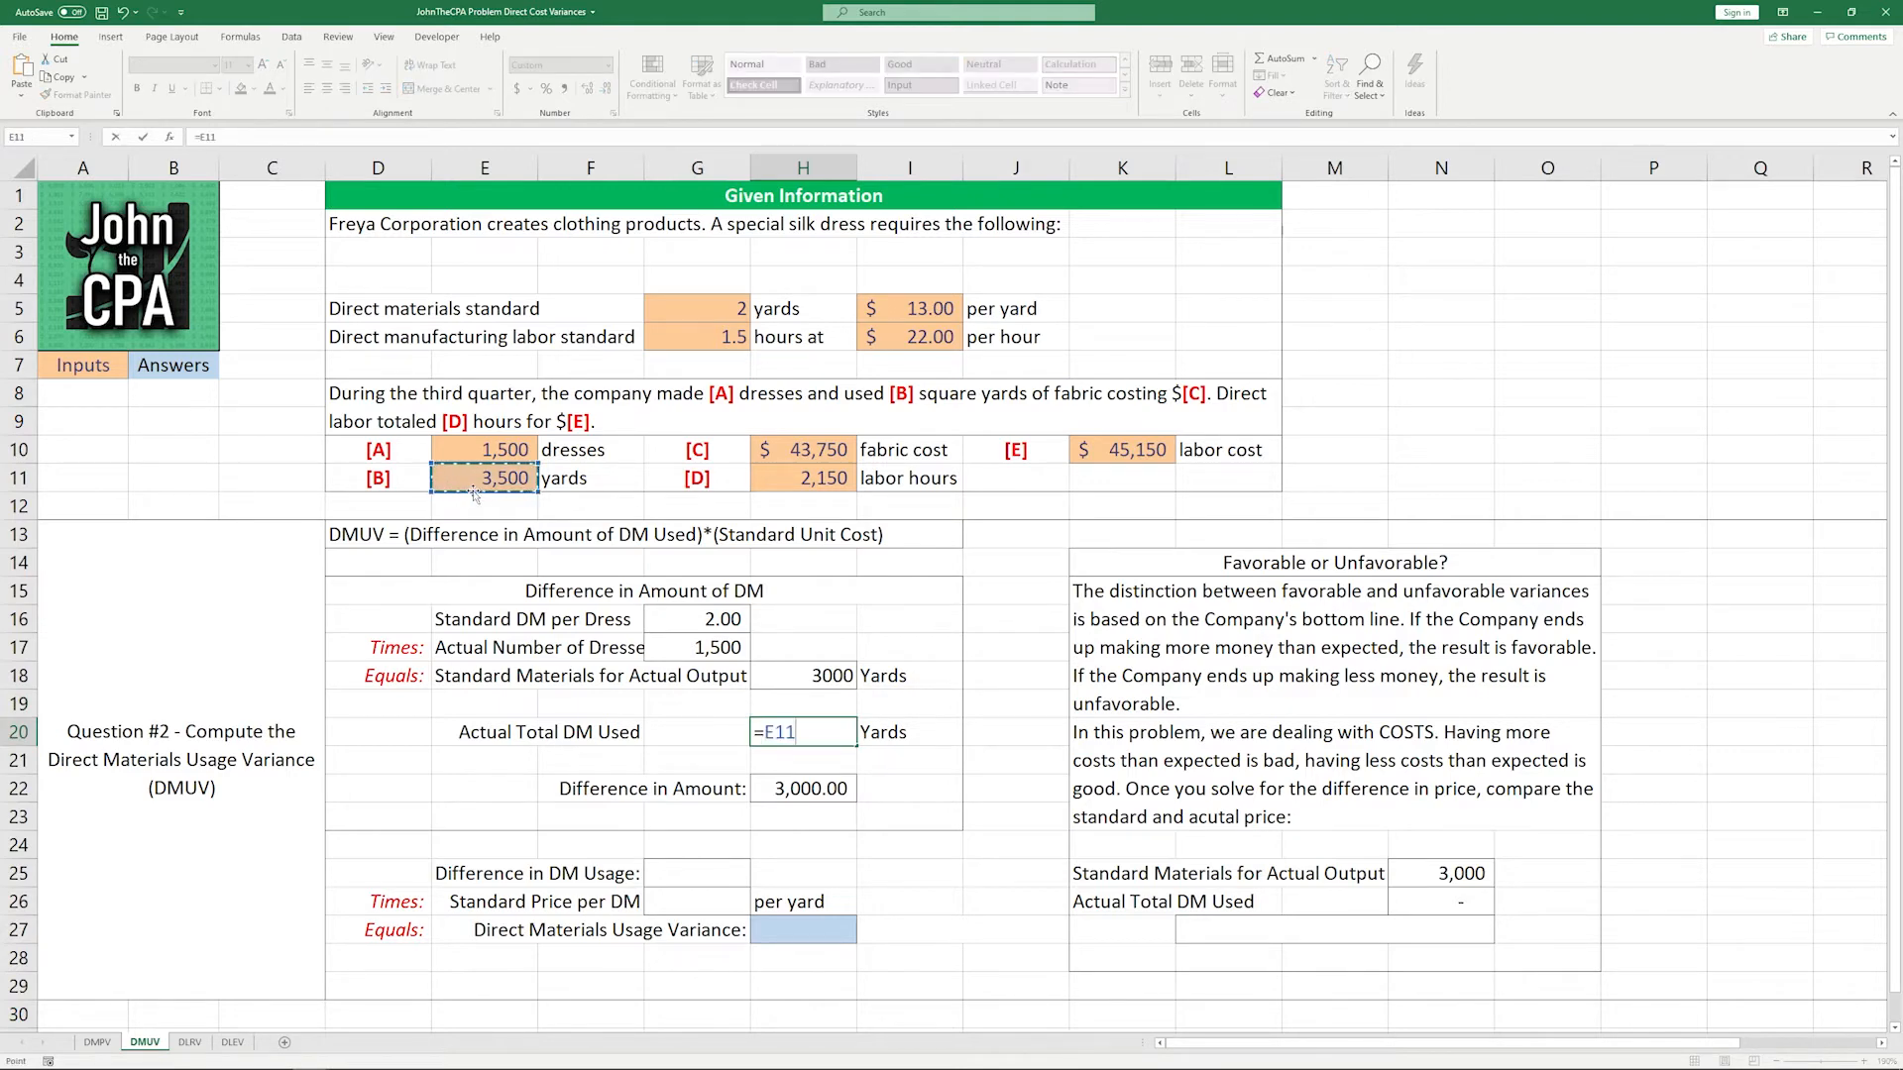
{"action": "key", "text": "Return"}
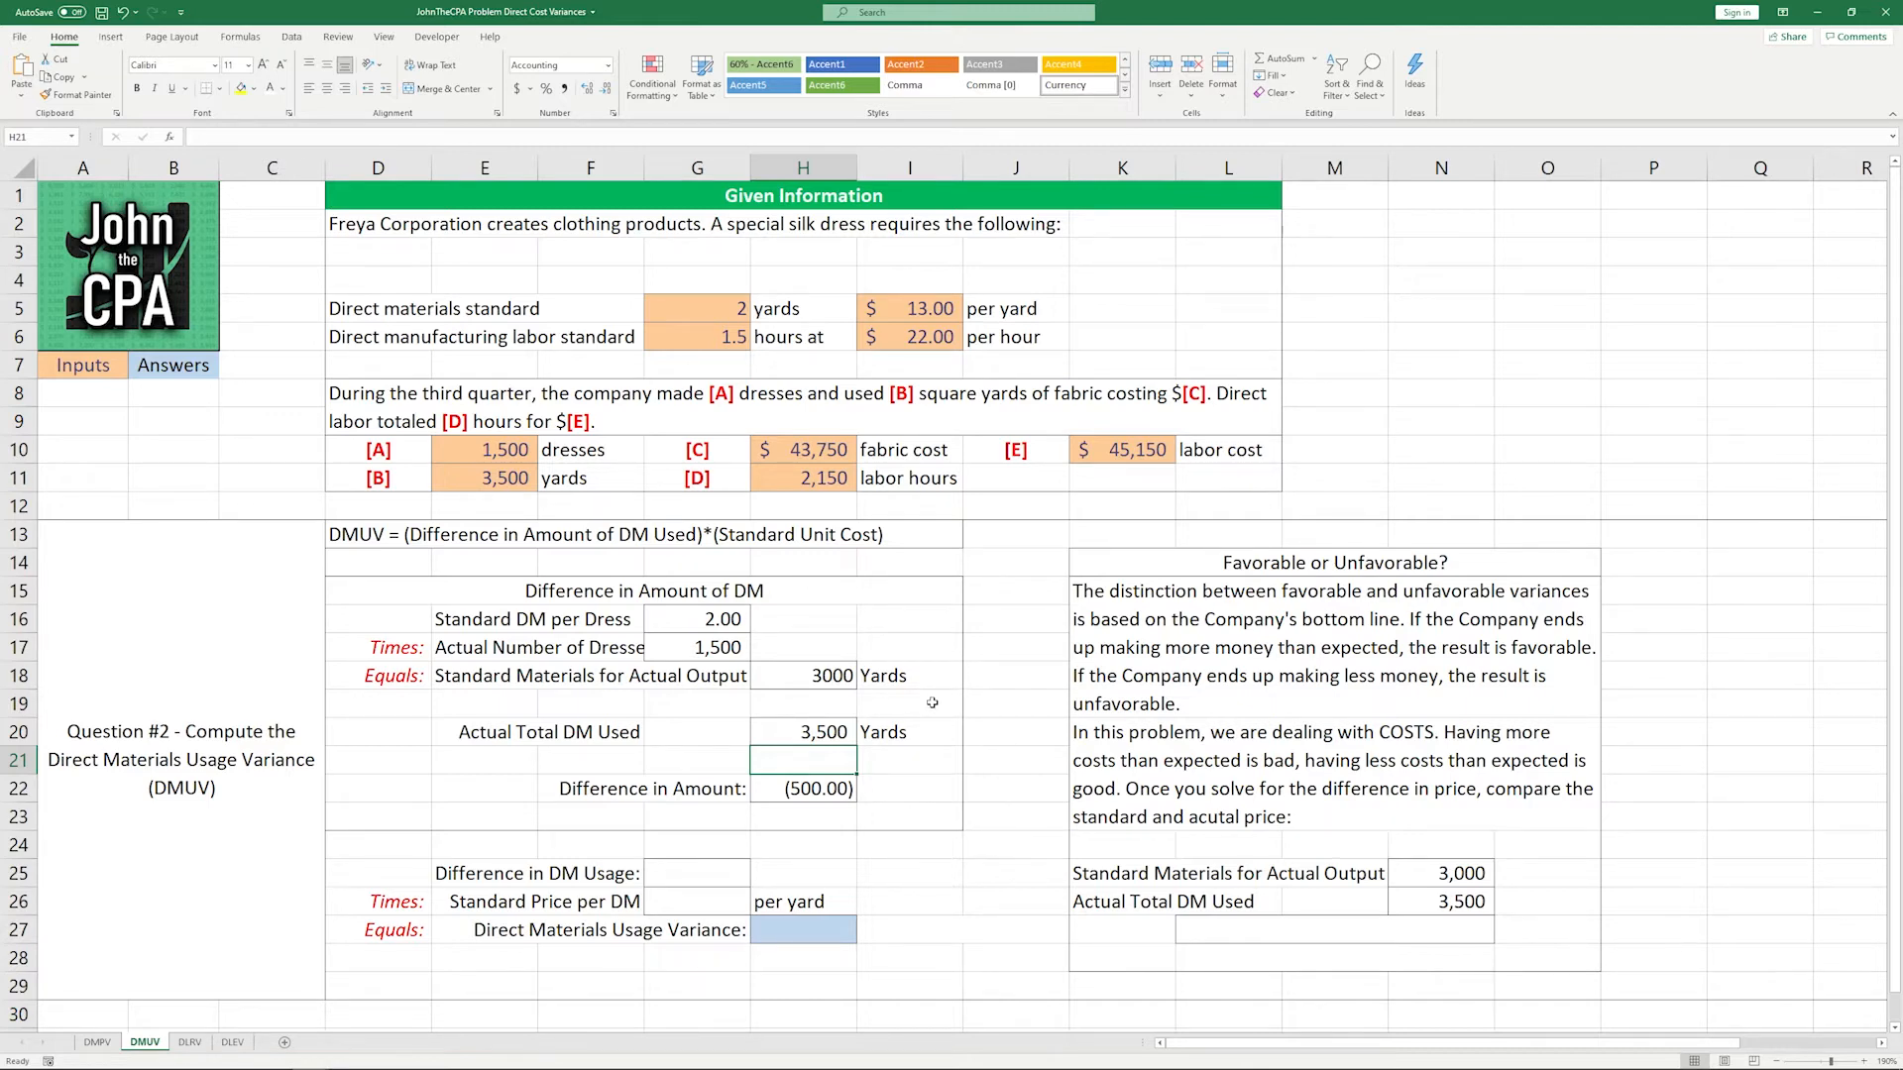
Step: Link Difference in DM Usage in G25 to H22 and Standard Price per DM in G26 to I5
{"action": "left_click", "coordinate": [729, 872]}
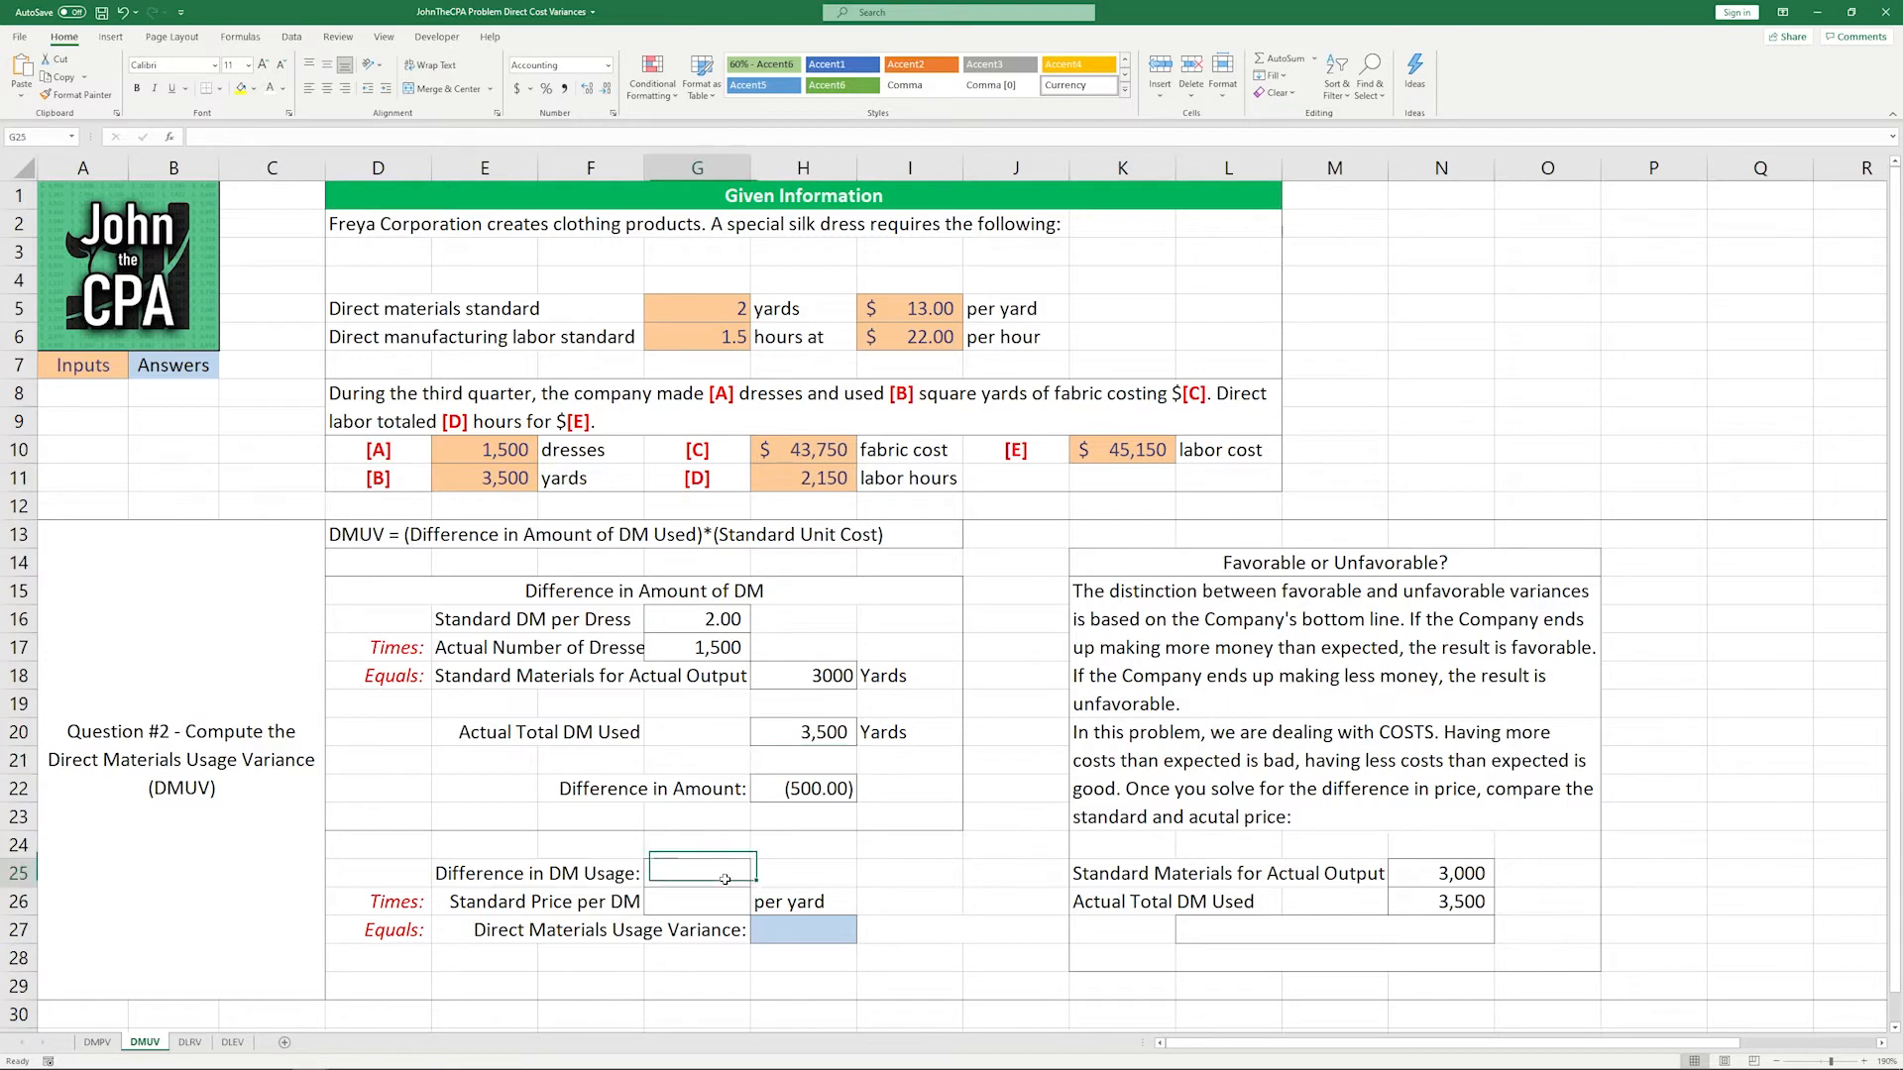
{"action": "type", "text": "="}
{"action": "left_click", "coordinate": [804, 790]}
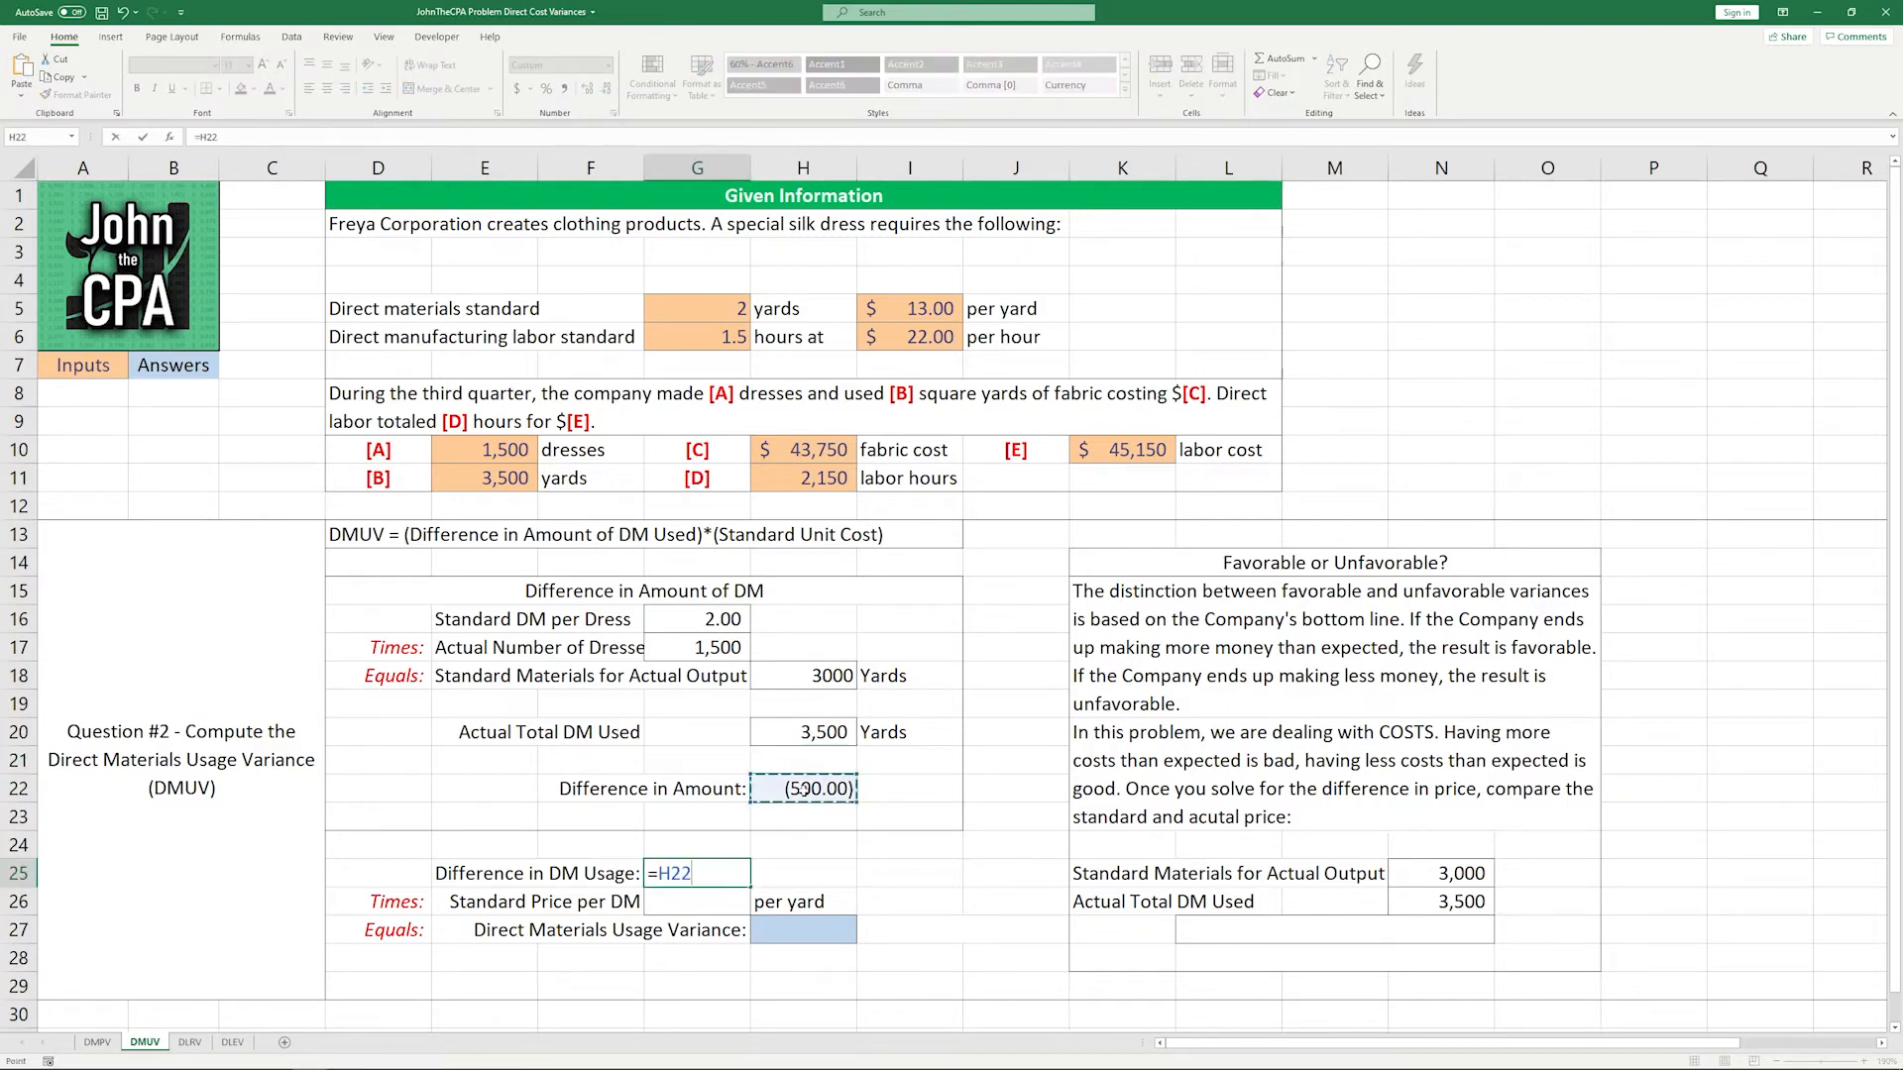
{"action": "key", "text": "Return"}
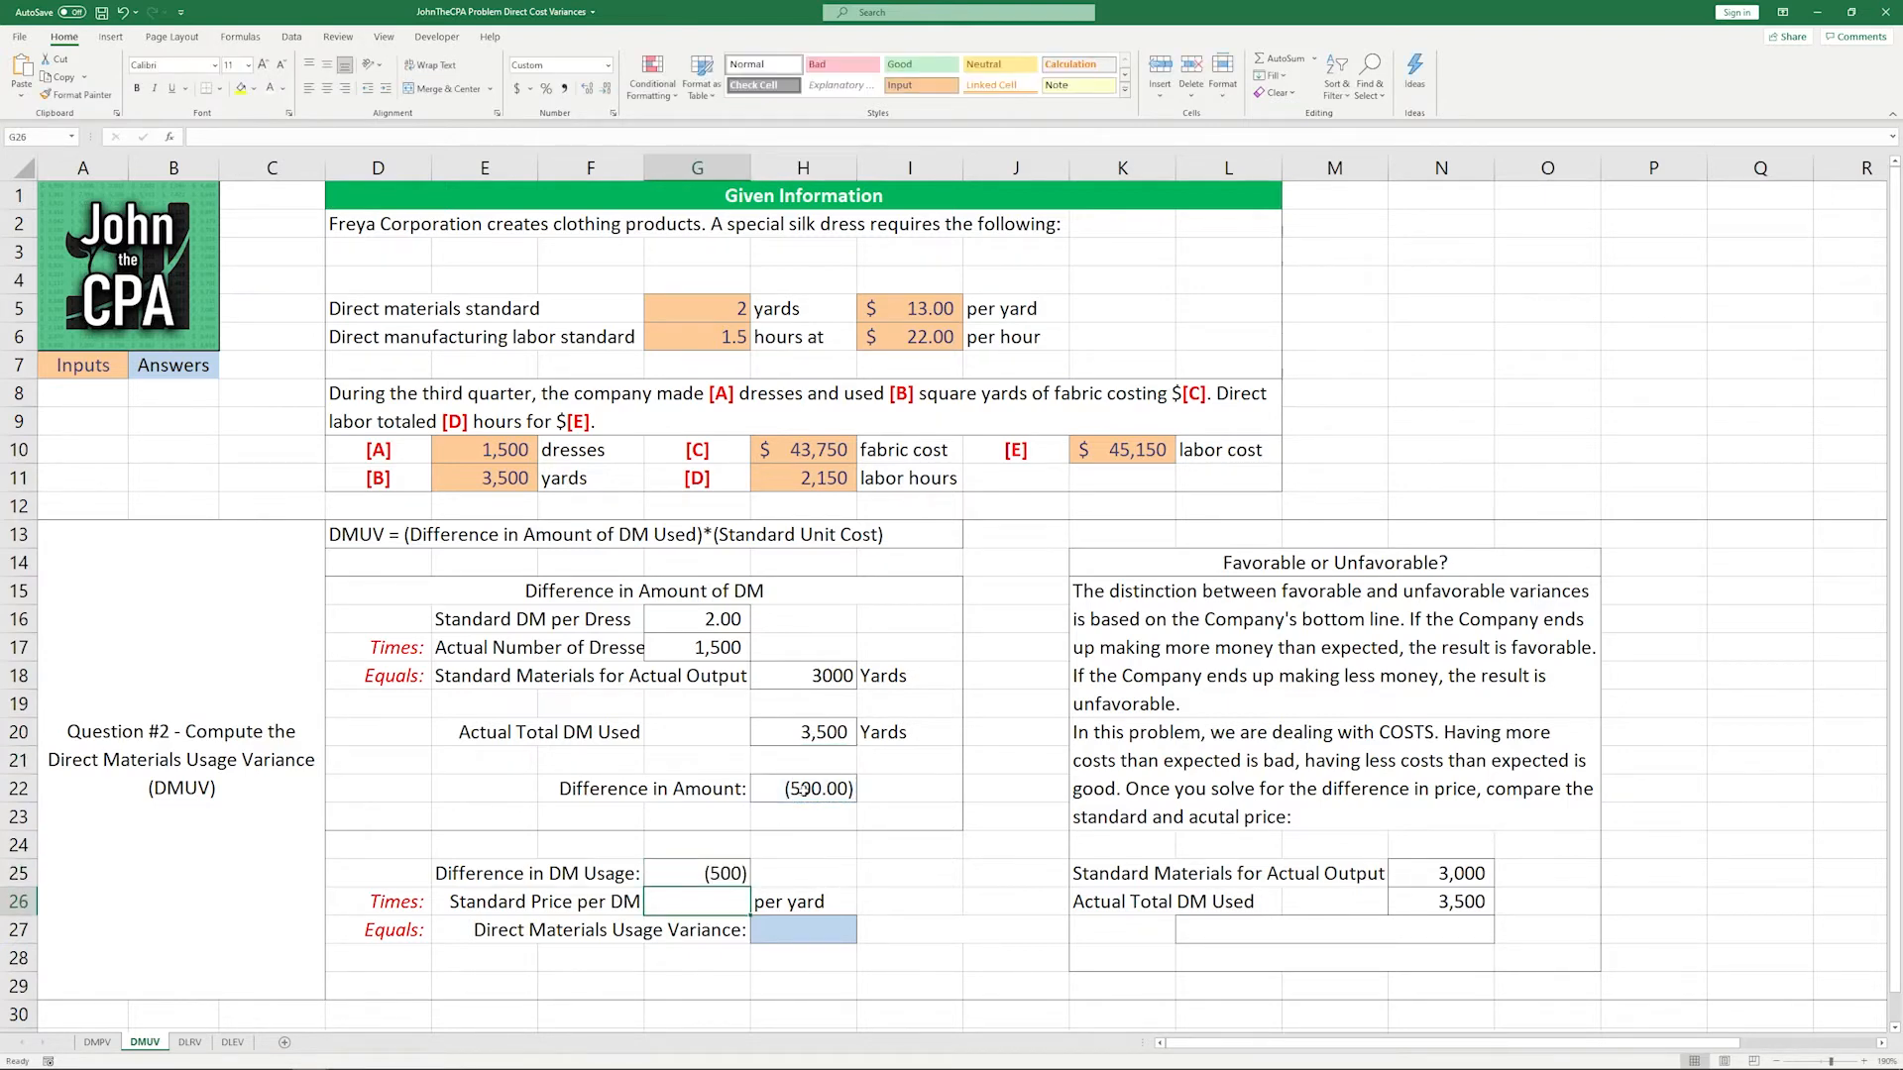
{"action": "type", "text": "="}
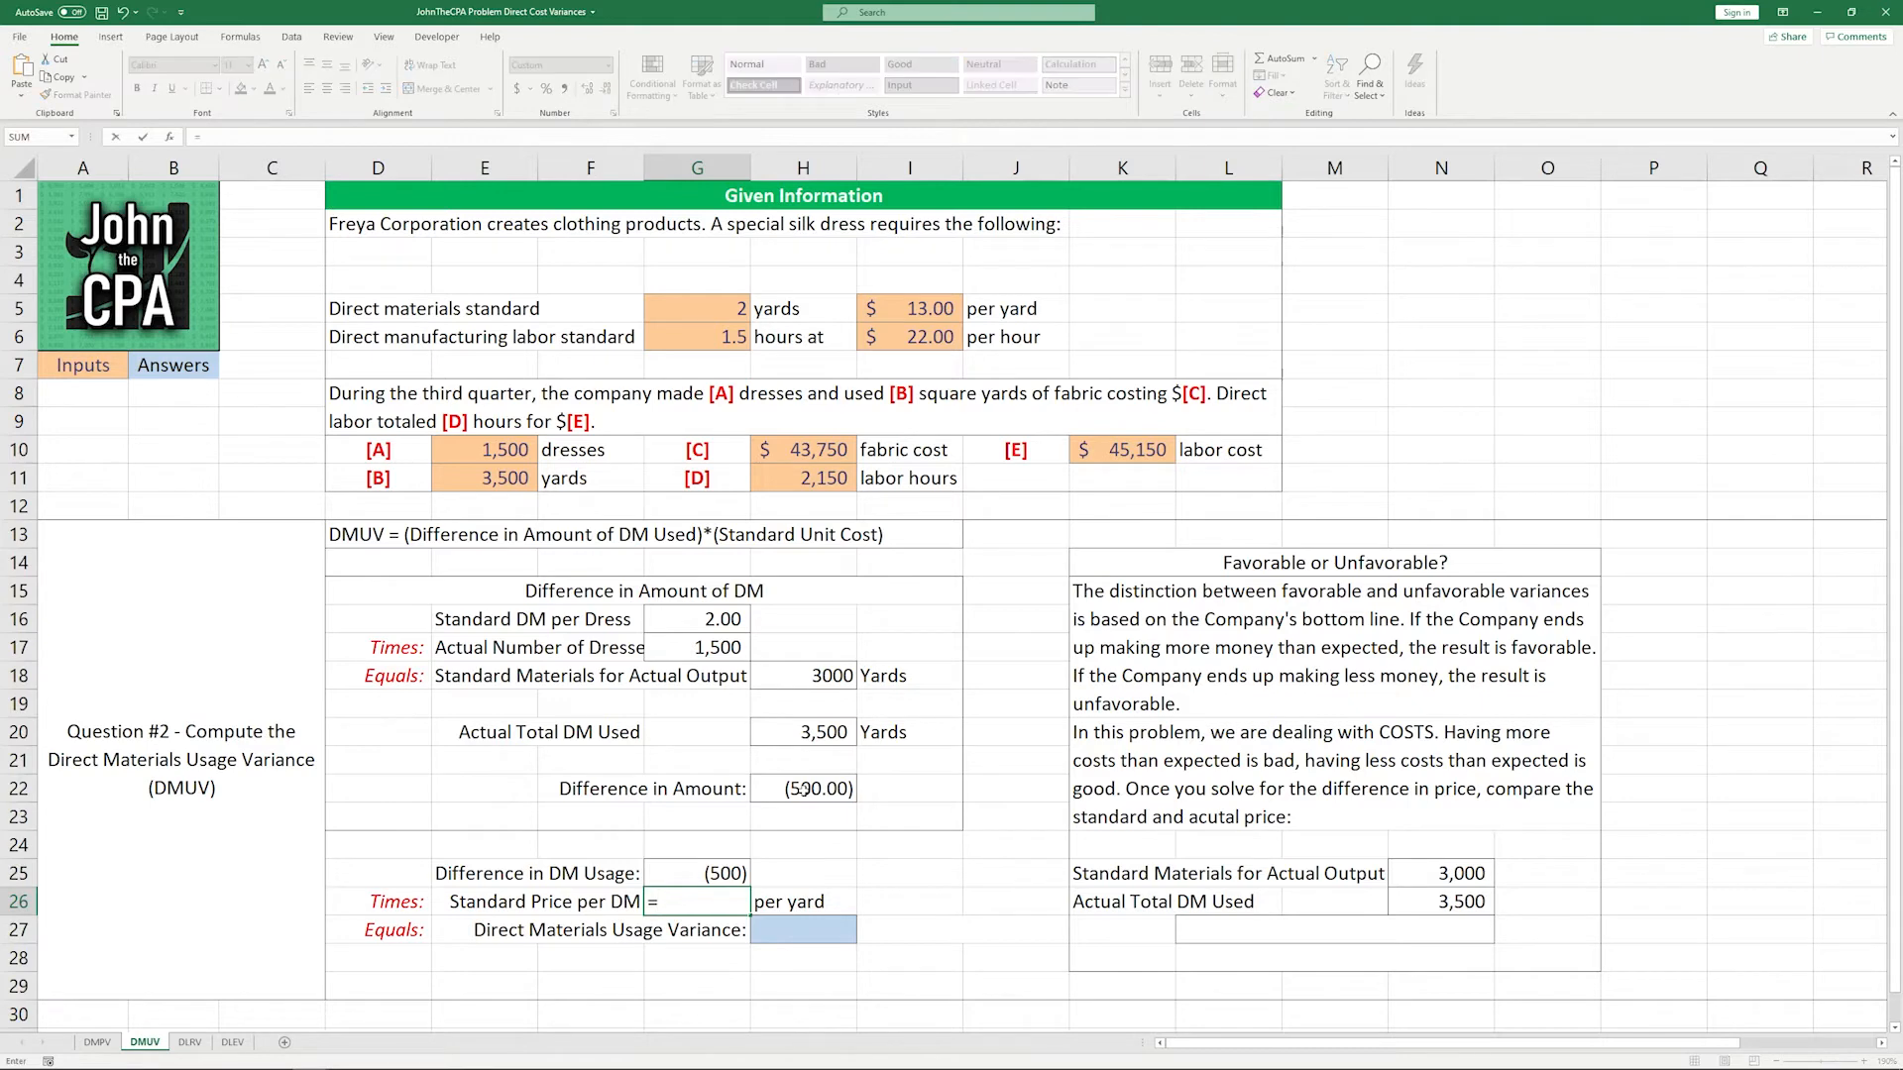
{"action": "left_click", "coordinate": [941, 298]}
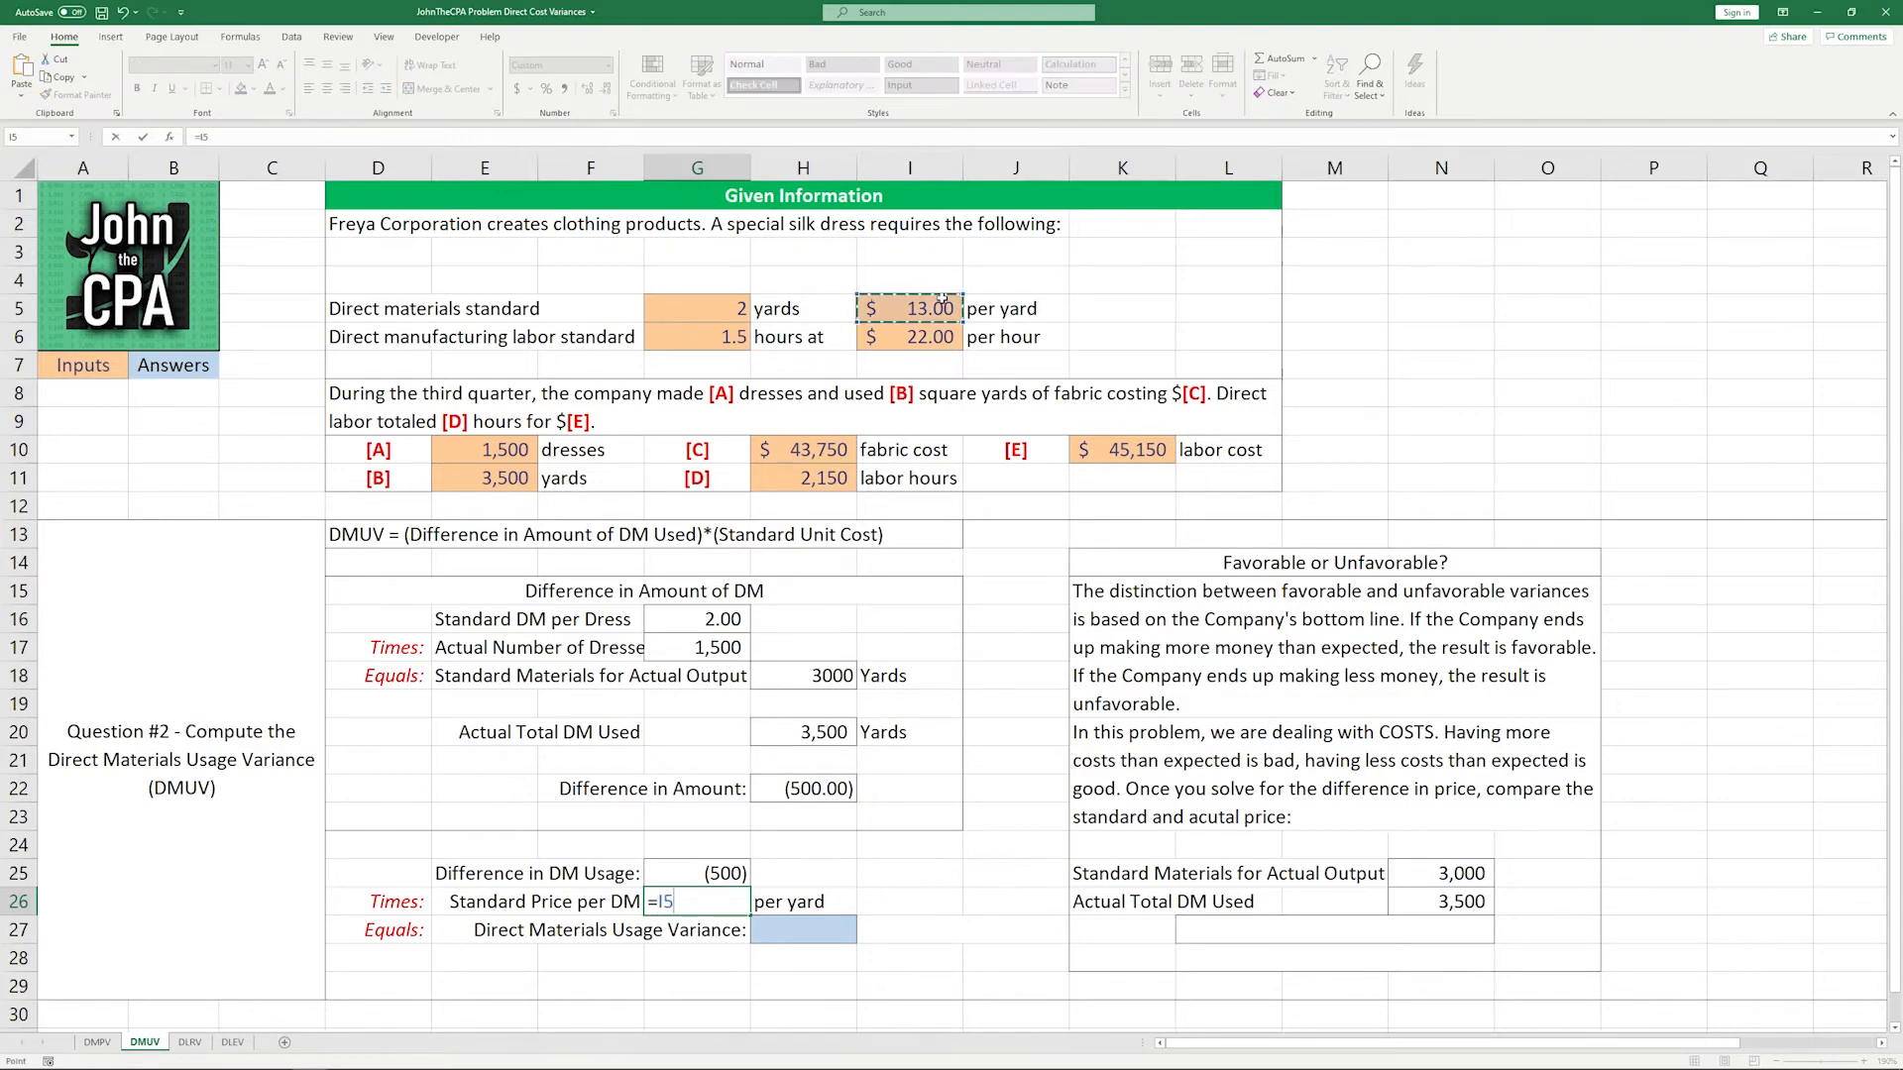
{"action": "key", "text": "Return"}
Step: Calculate the Direct Materials Usage Variance in H27 with the formula =G25*G26
{"action": "type", "text": "="}
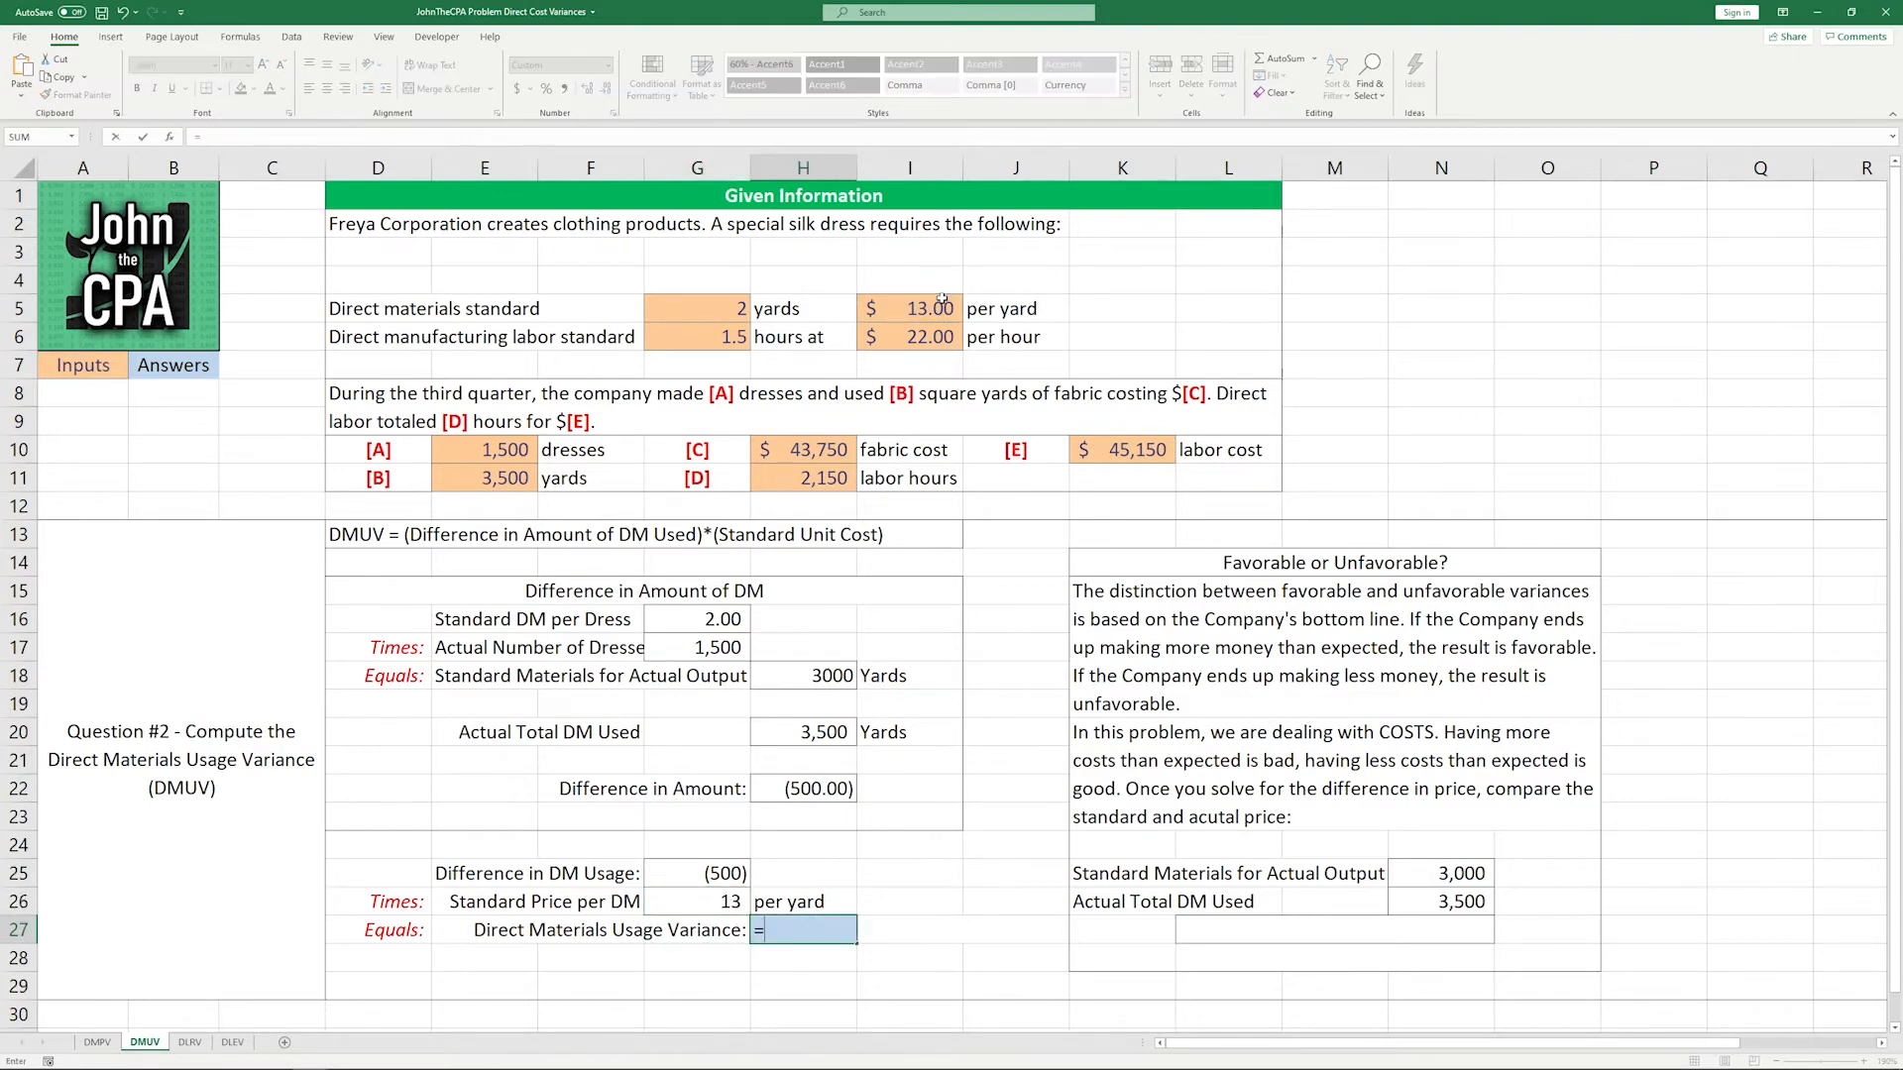
{"action": "key", "text": "Up"}
{"action": "key", "text": "Up"}
{"action": "type", "text": "*G26"}
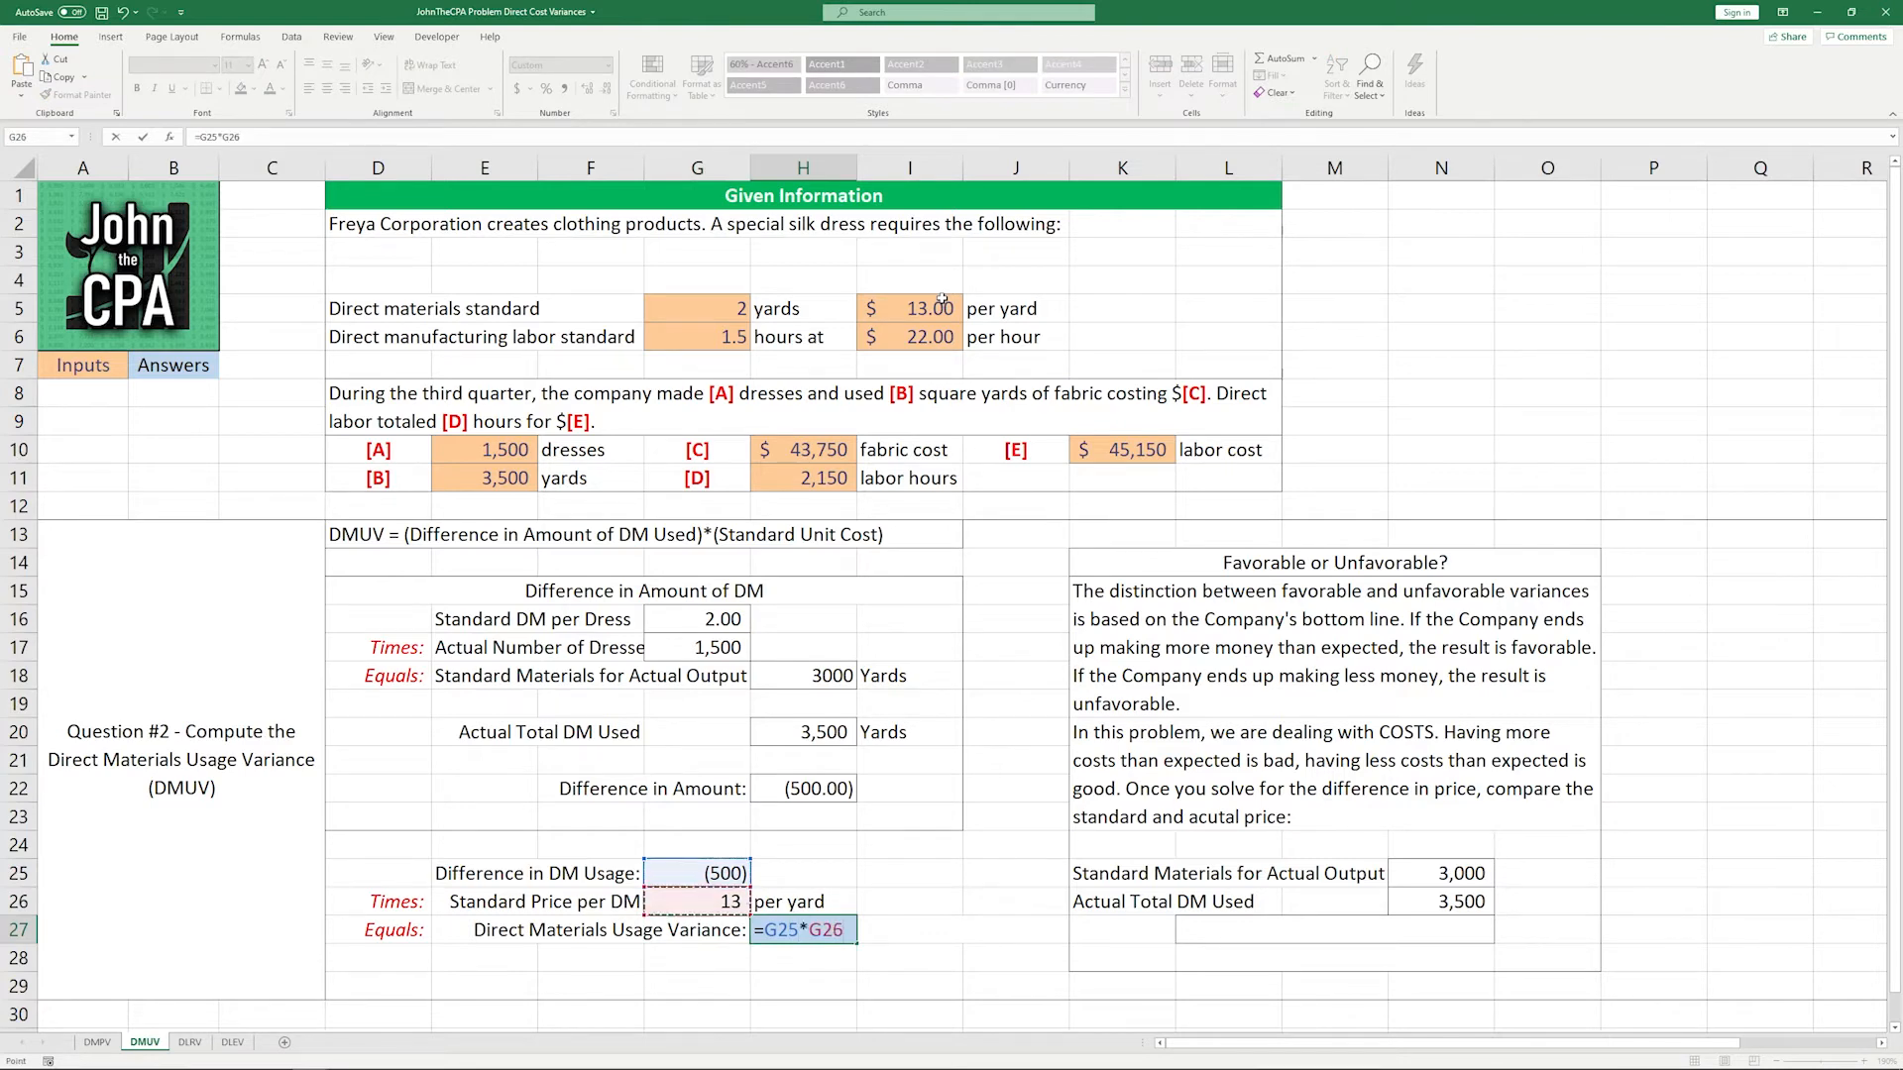
{"action": "key", "text": "Return"}
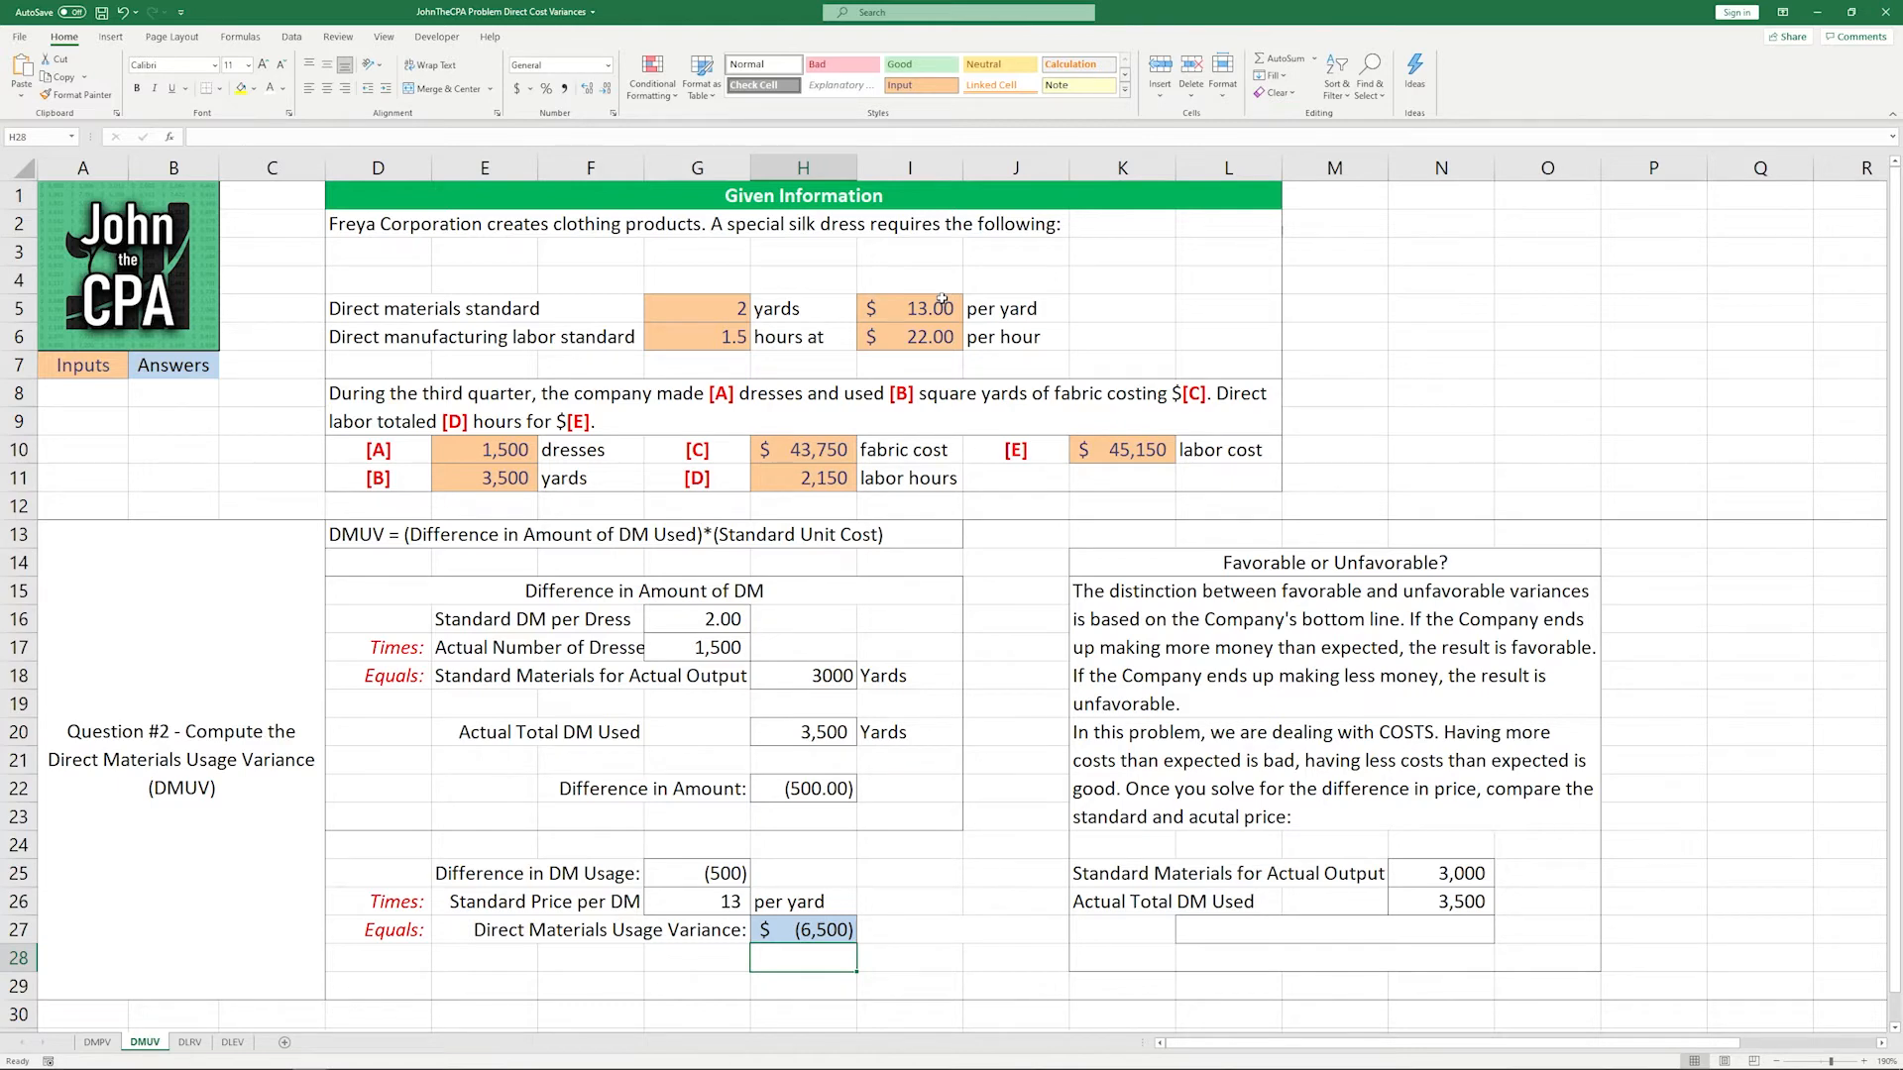
Step: Change the font color to black for the DMUV comparison verdict in L27 and the result label in I27
{"action": "left_click", "coordinate": [1309, 940]}
{"action": "left_click", "coordinate": [284, 89]}
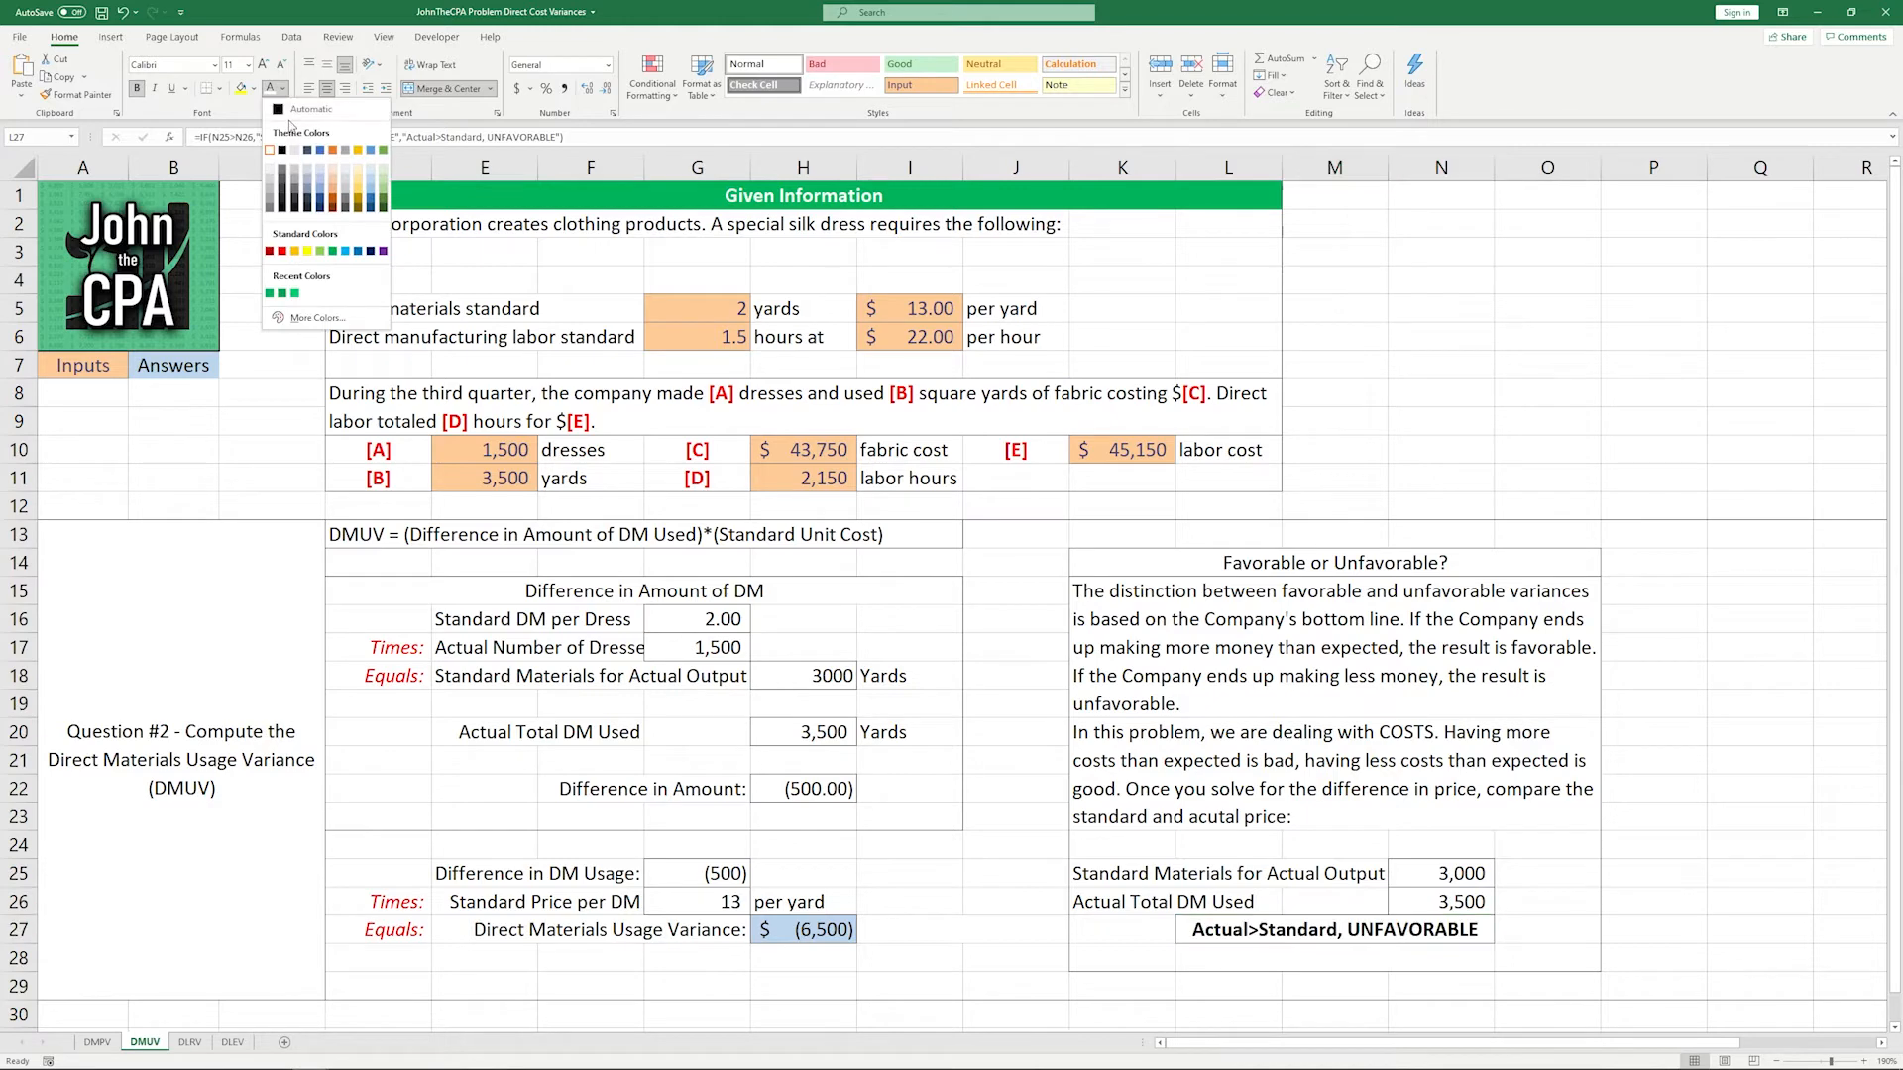
{"action": "left_click", "coordinate": [290, 118]}
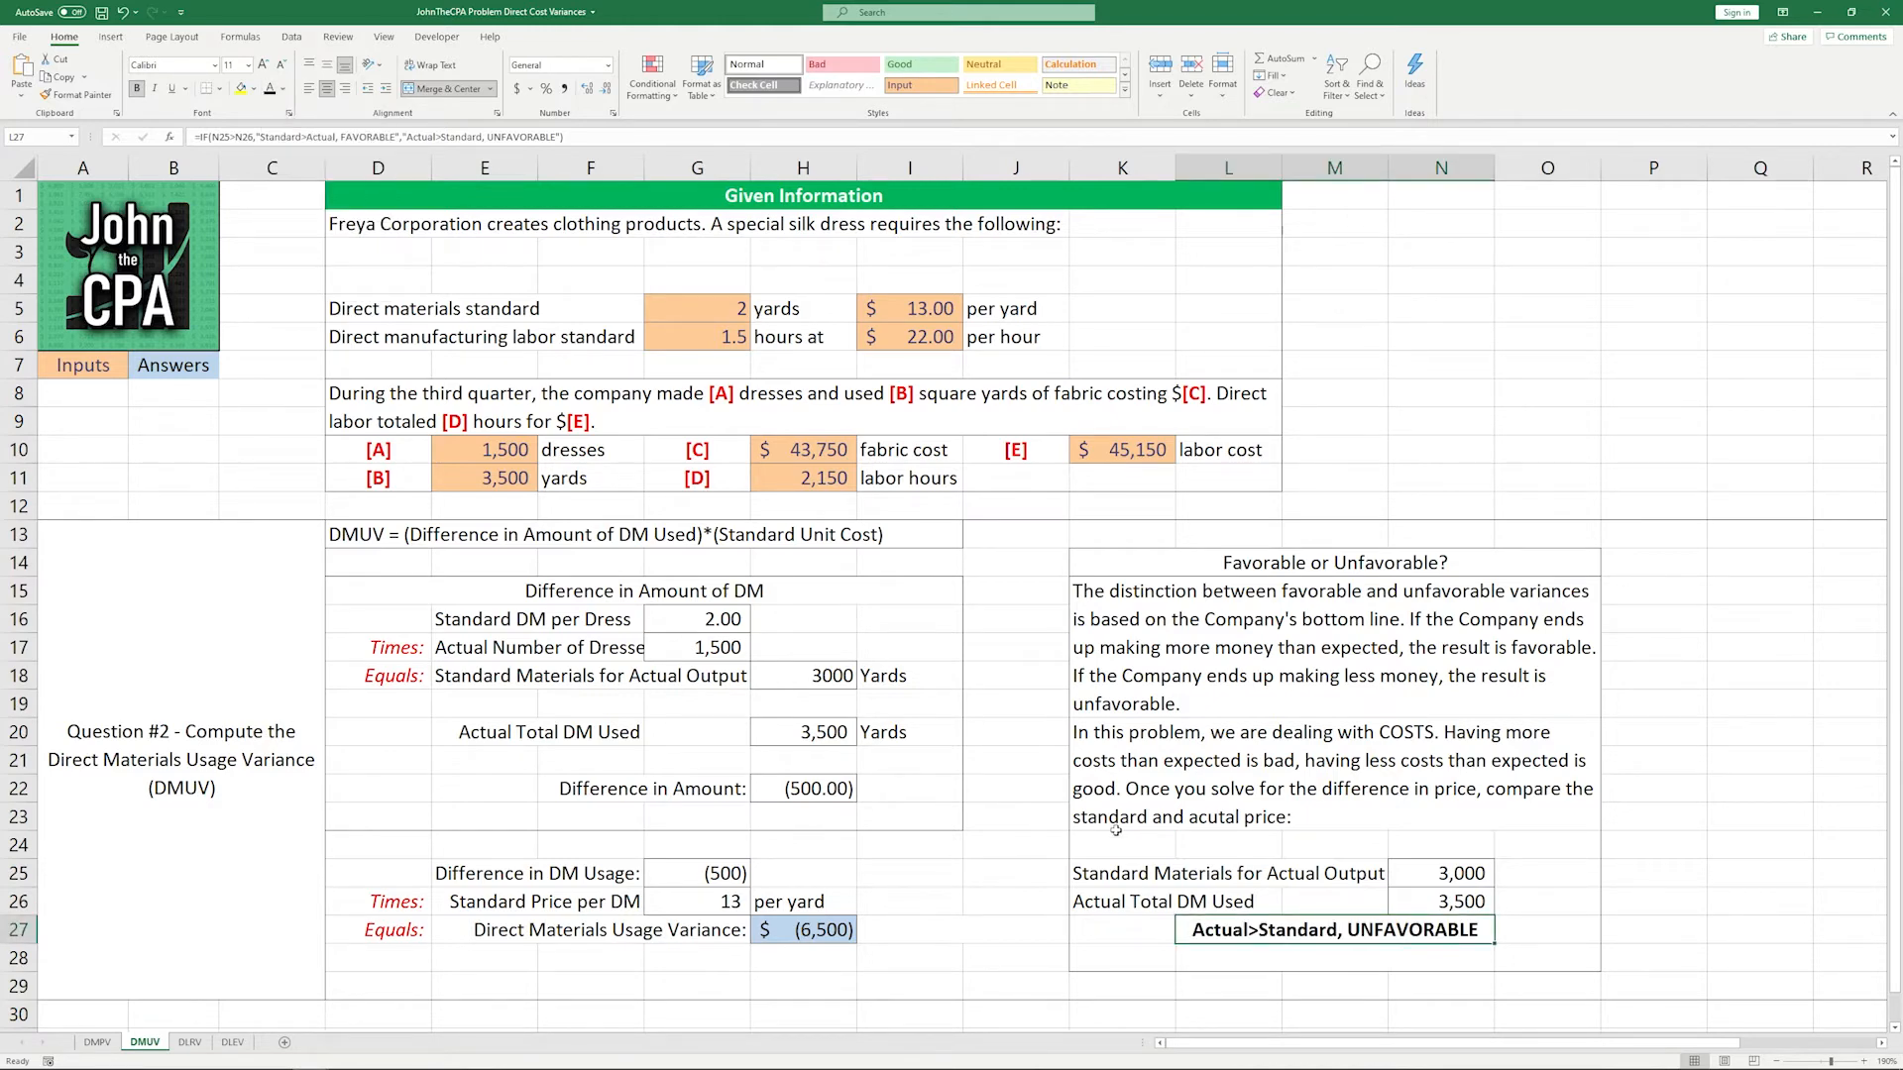
{"action": "left_click", "coordinate": [975, 923]}
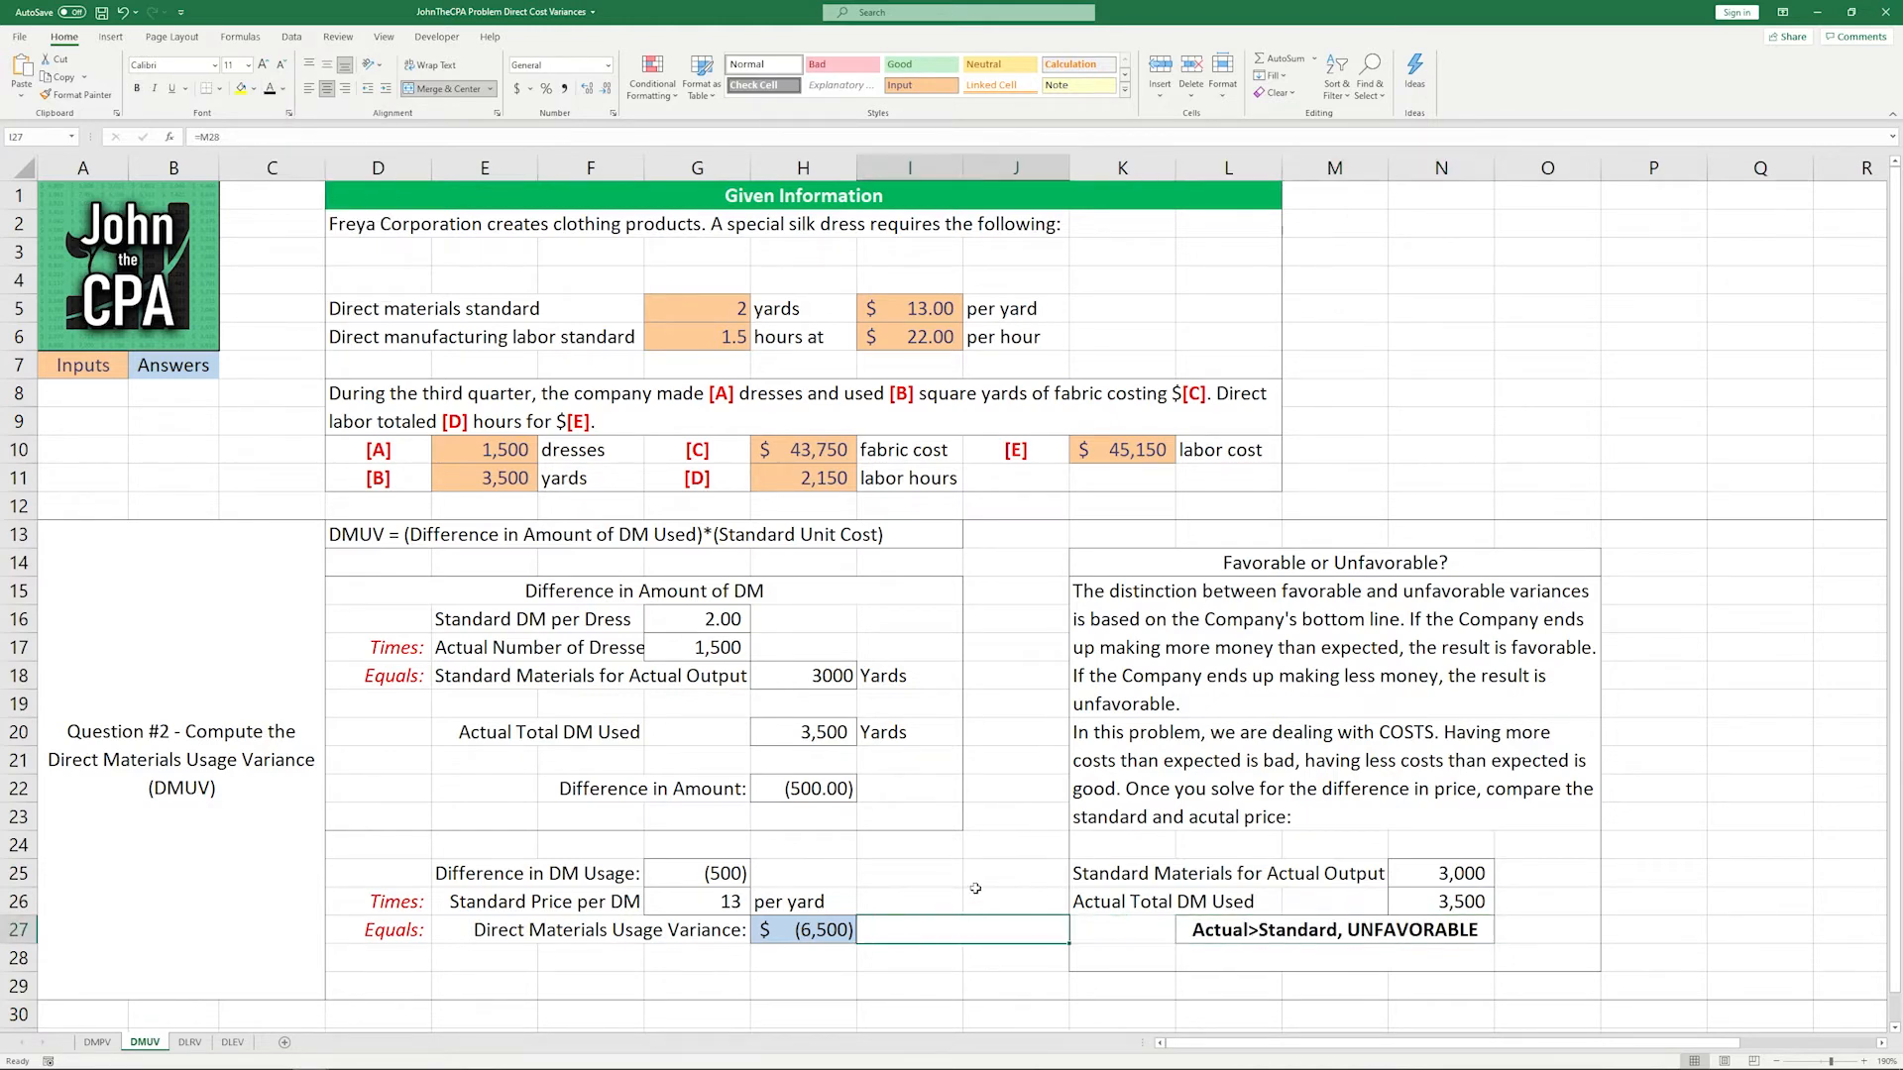
{"action": "left_click", "coordinate": [265, 93]}
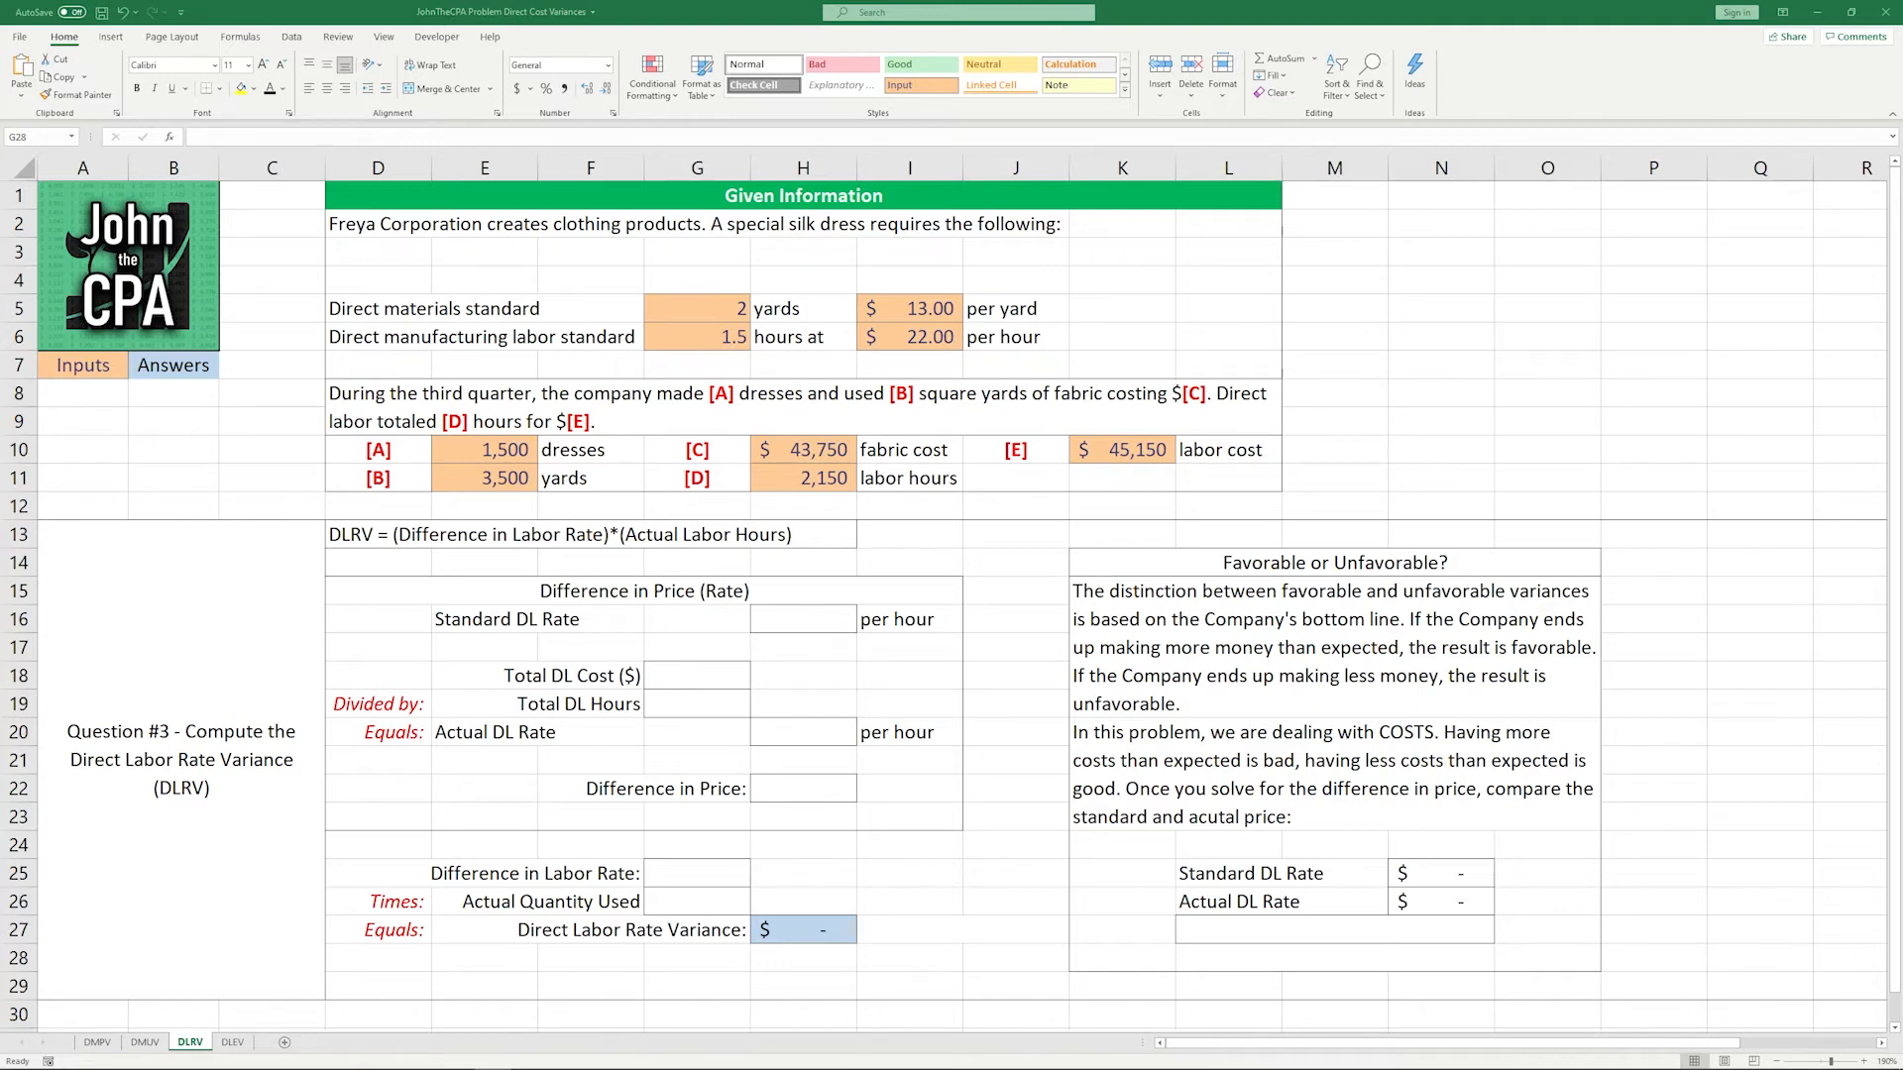
Step: On the DLRV sheet, link Standard DL Rate in H16 to the hourly labor standard in I6
{"action": "left_click", "coordinate": [1034, 583]}
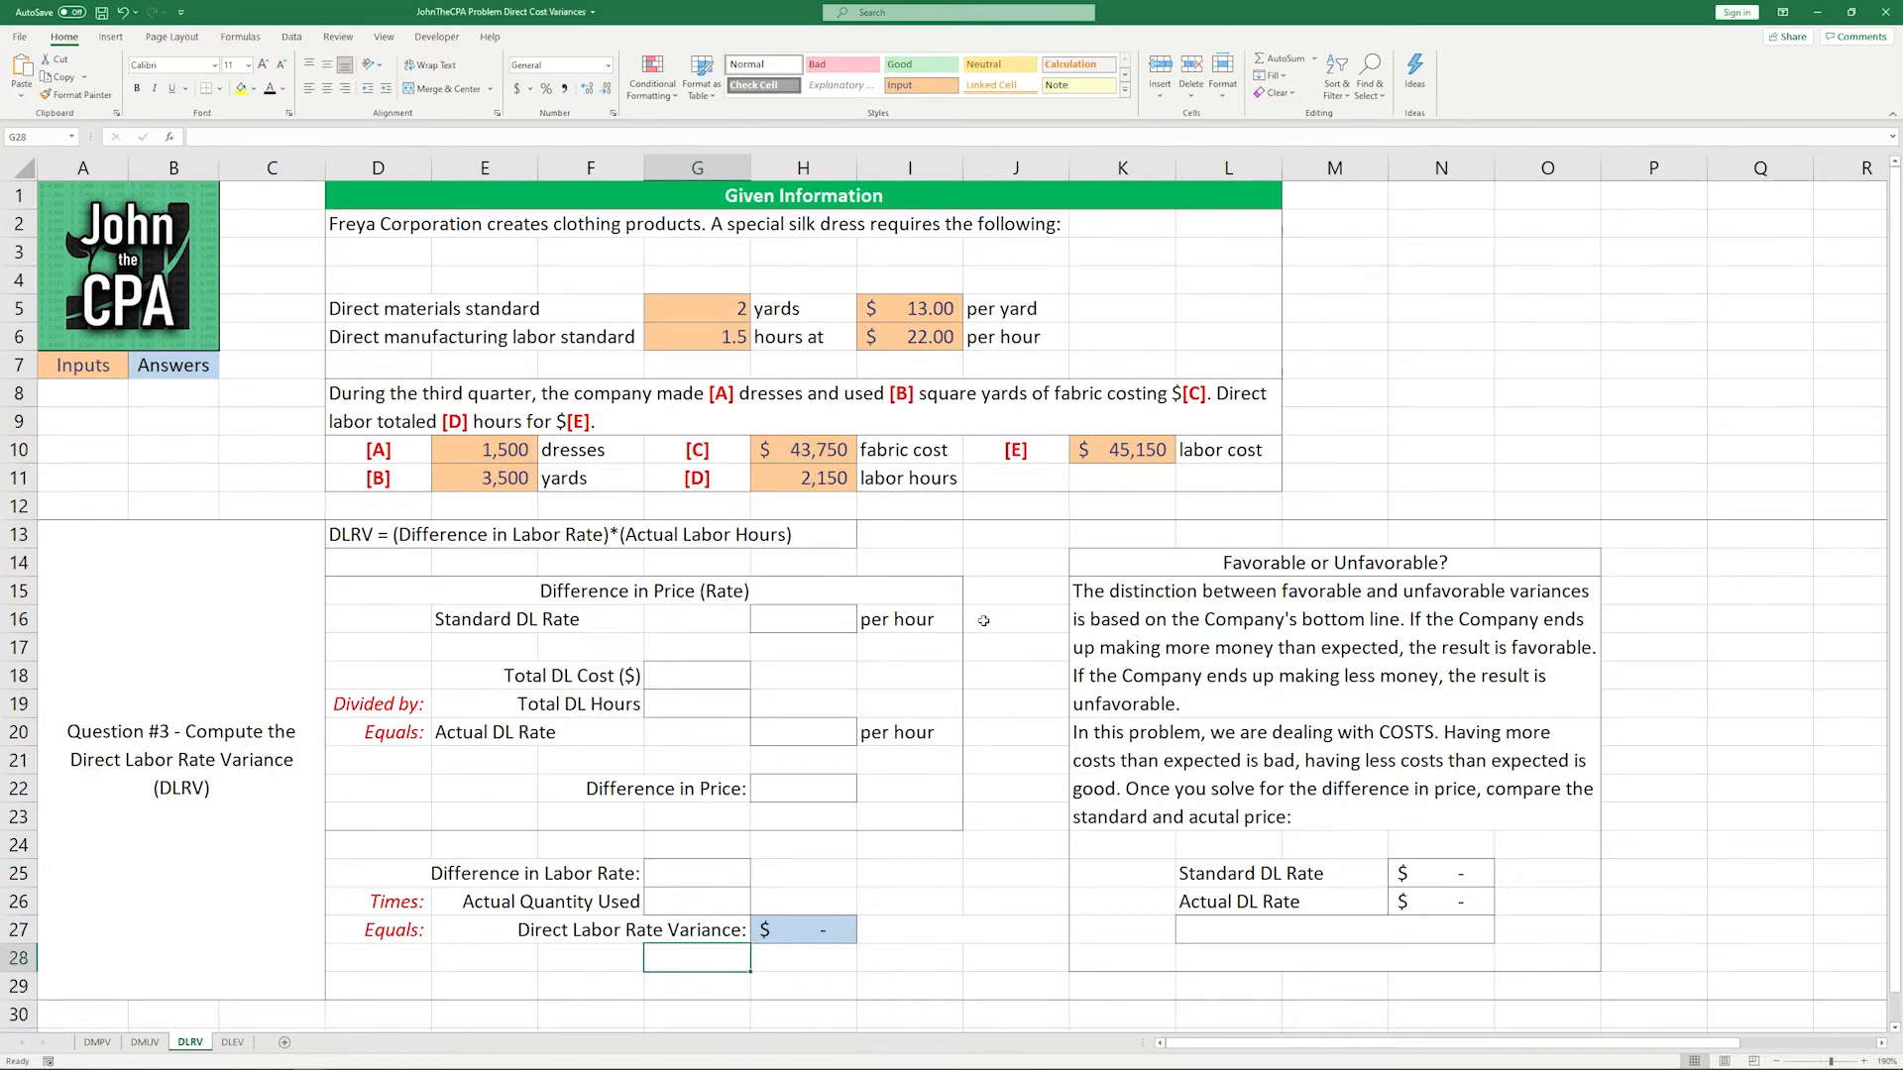
{"action": "left_click", "coordinate": [841, 629]}
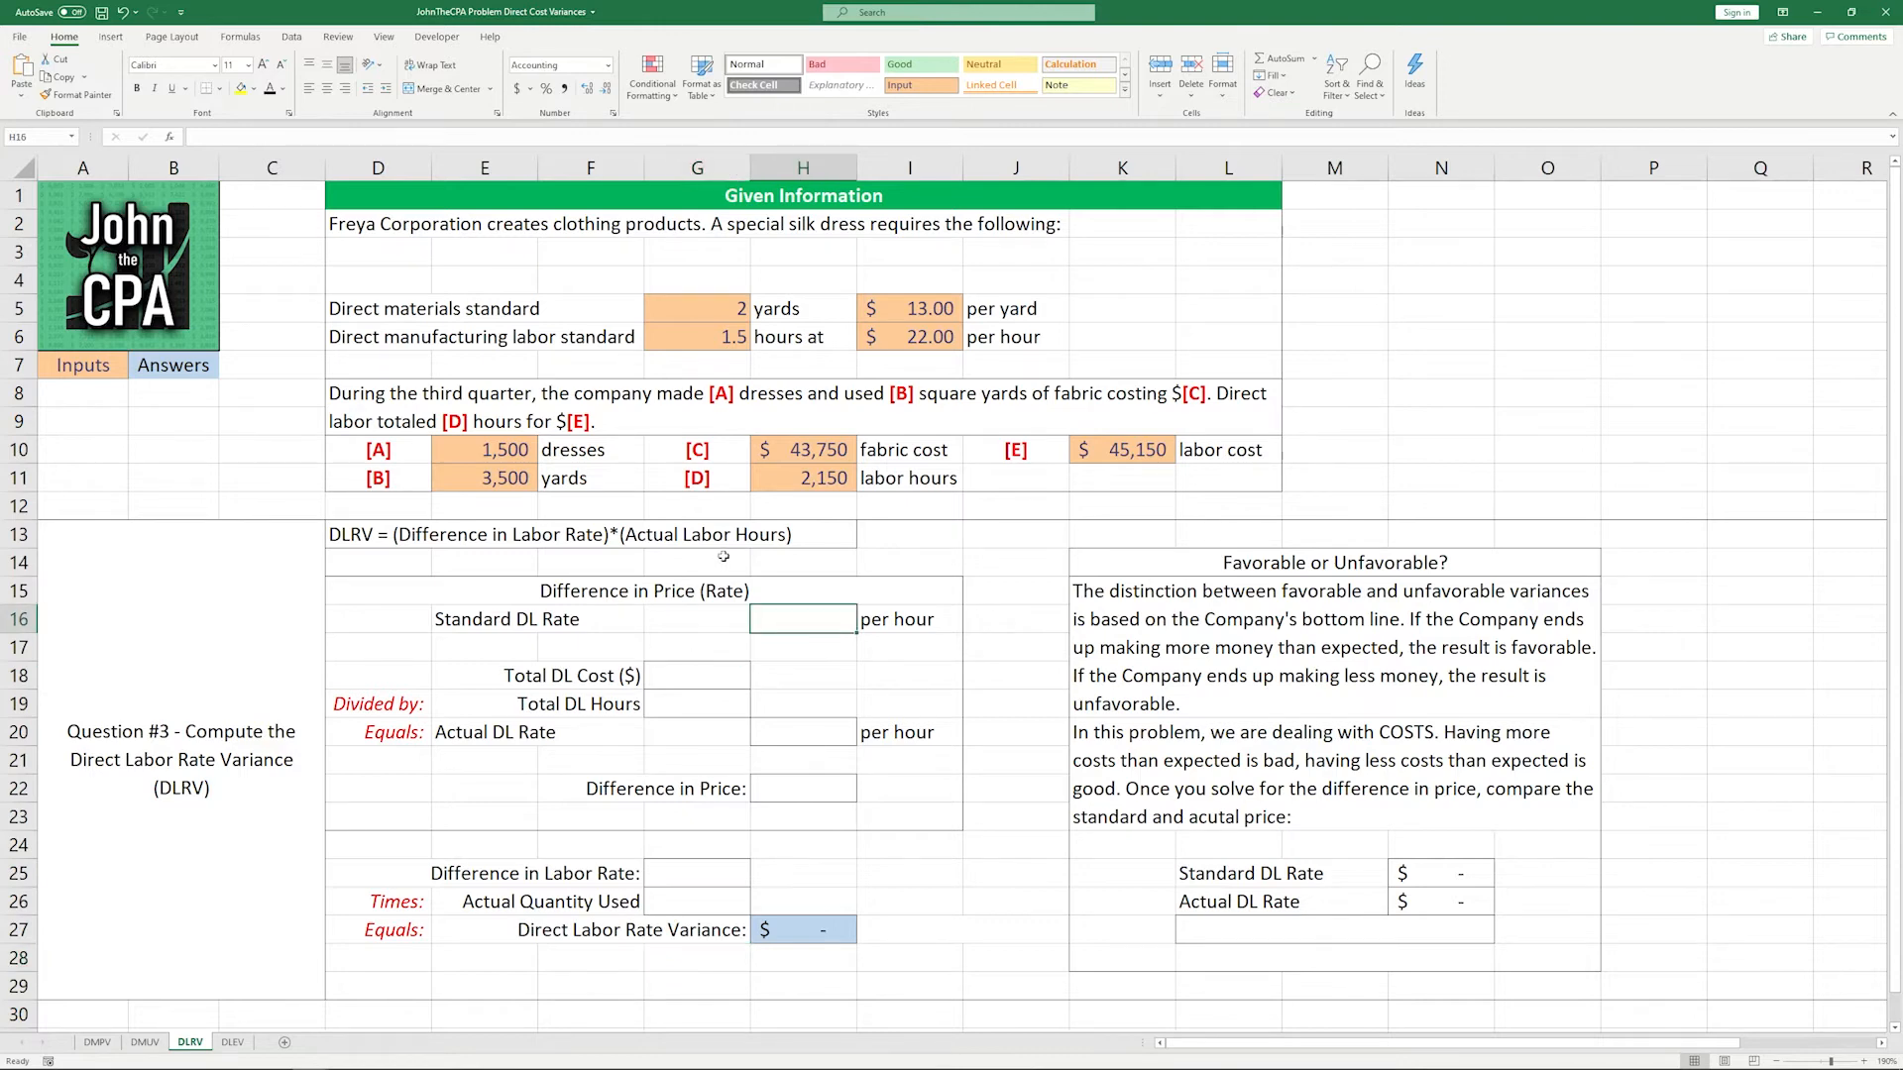
{"action": "type", "text": "="}
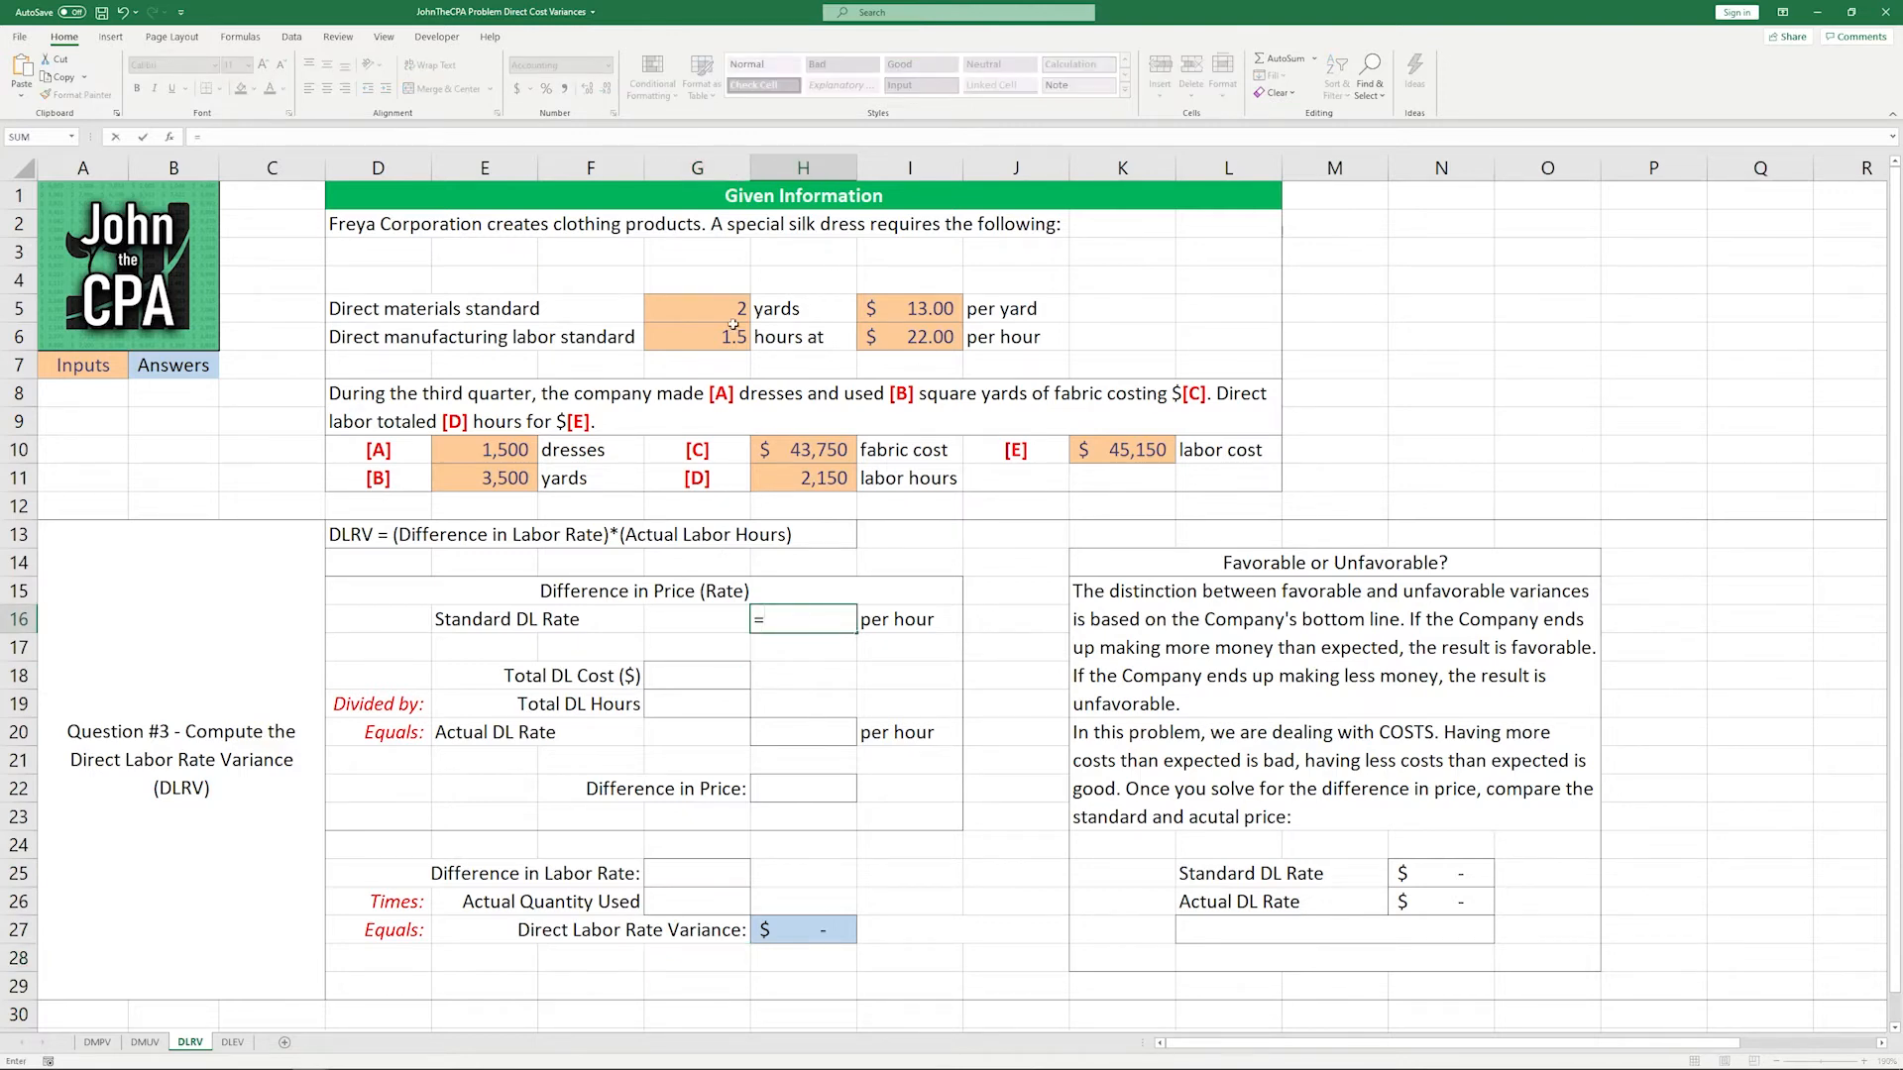
{"action": "left_click", "coordinate": [899, 336]}
{"action": "key", "text": "Return"}
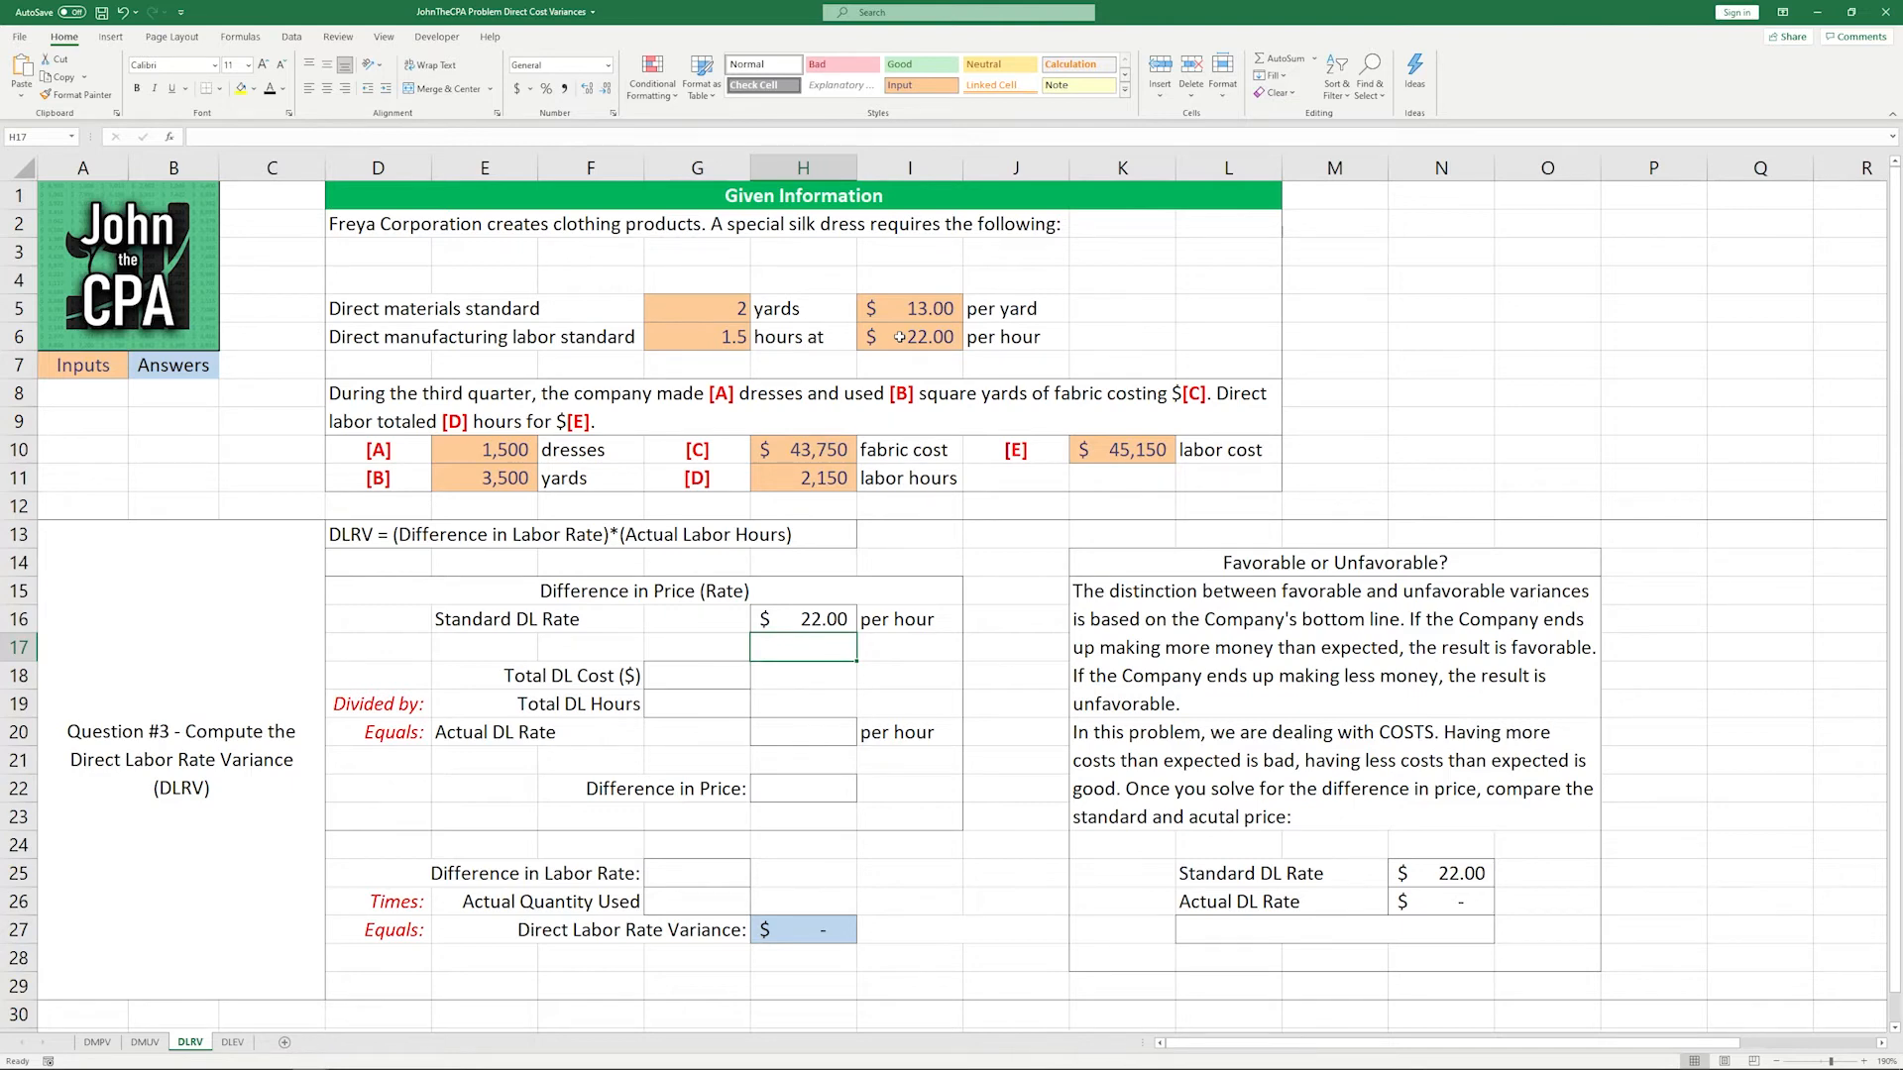
Step: Link Total DL Cost in G18 to K10 and Total DL Hours in G19 to H11
{"action": "key", "text": "Down"}
{"action": "key", "text": "Left"}
{"action": "type", "text": "="}
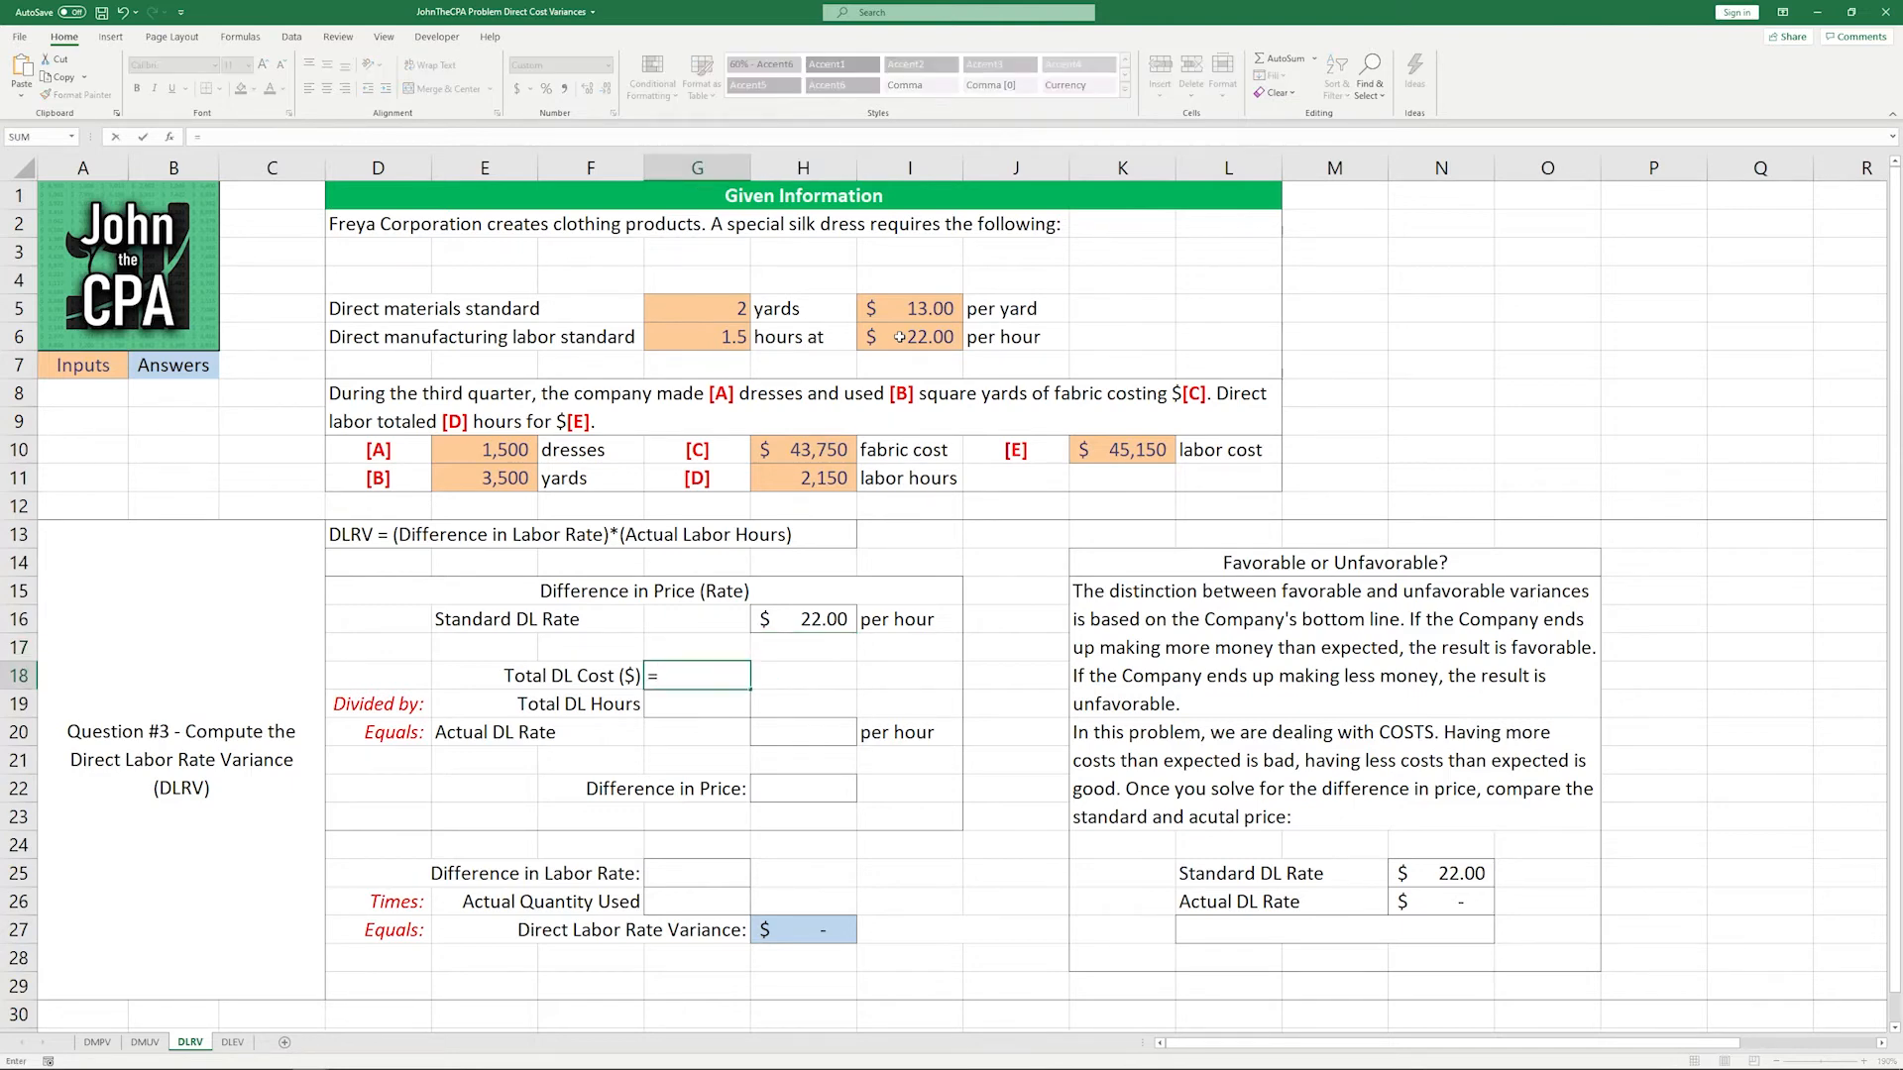
{"action": "left_click", "coordinate": [1091, 452]}
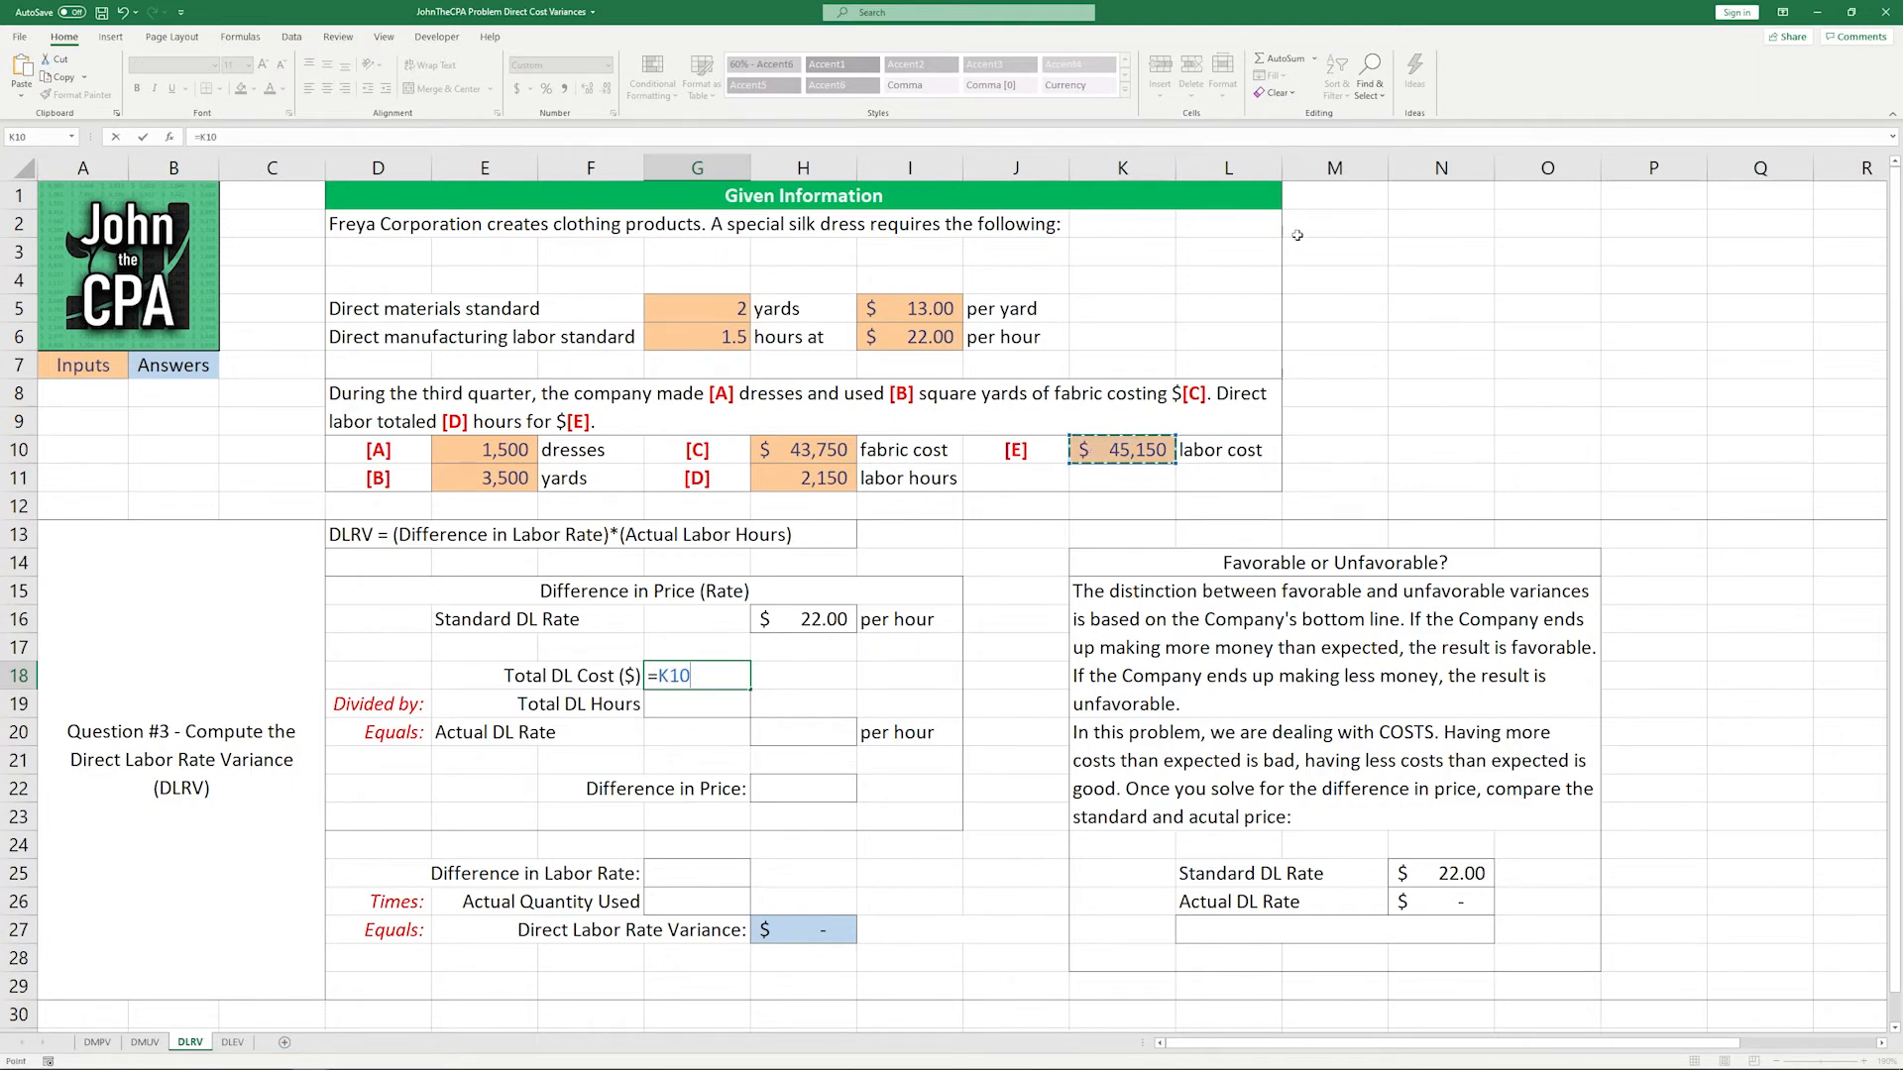
{"action": "key", "text": "Return"}
{"action": "type", "text": "="}
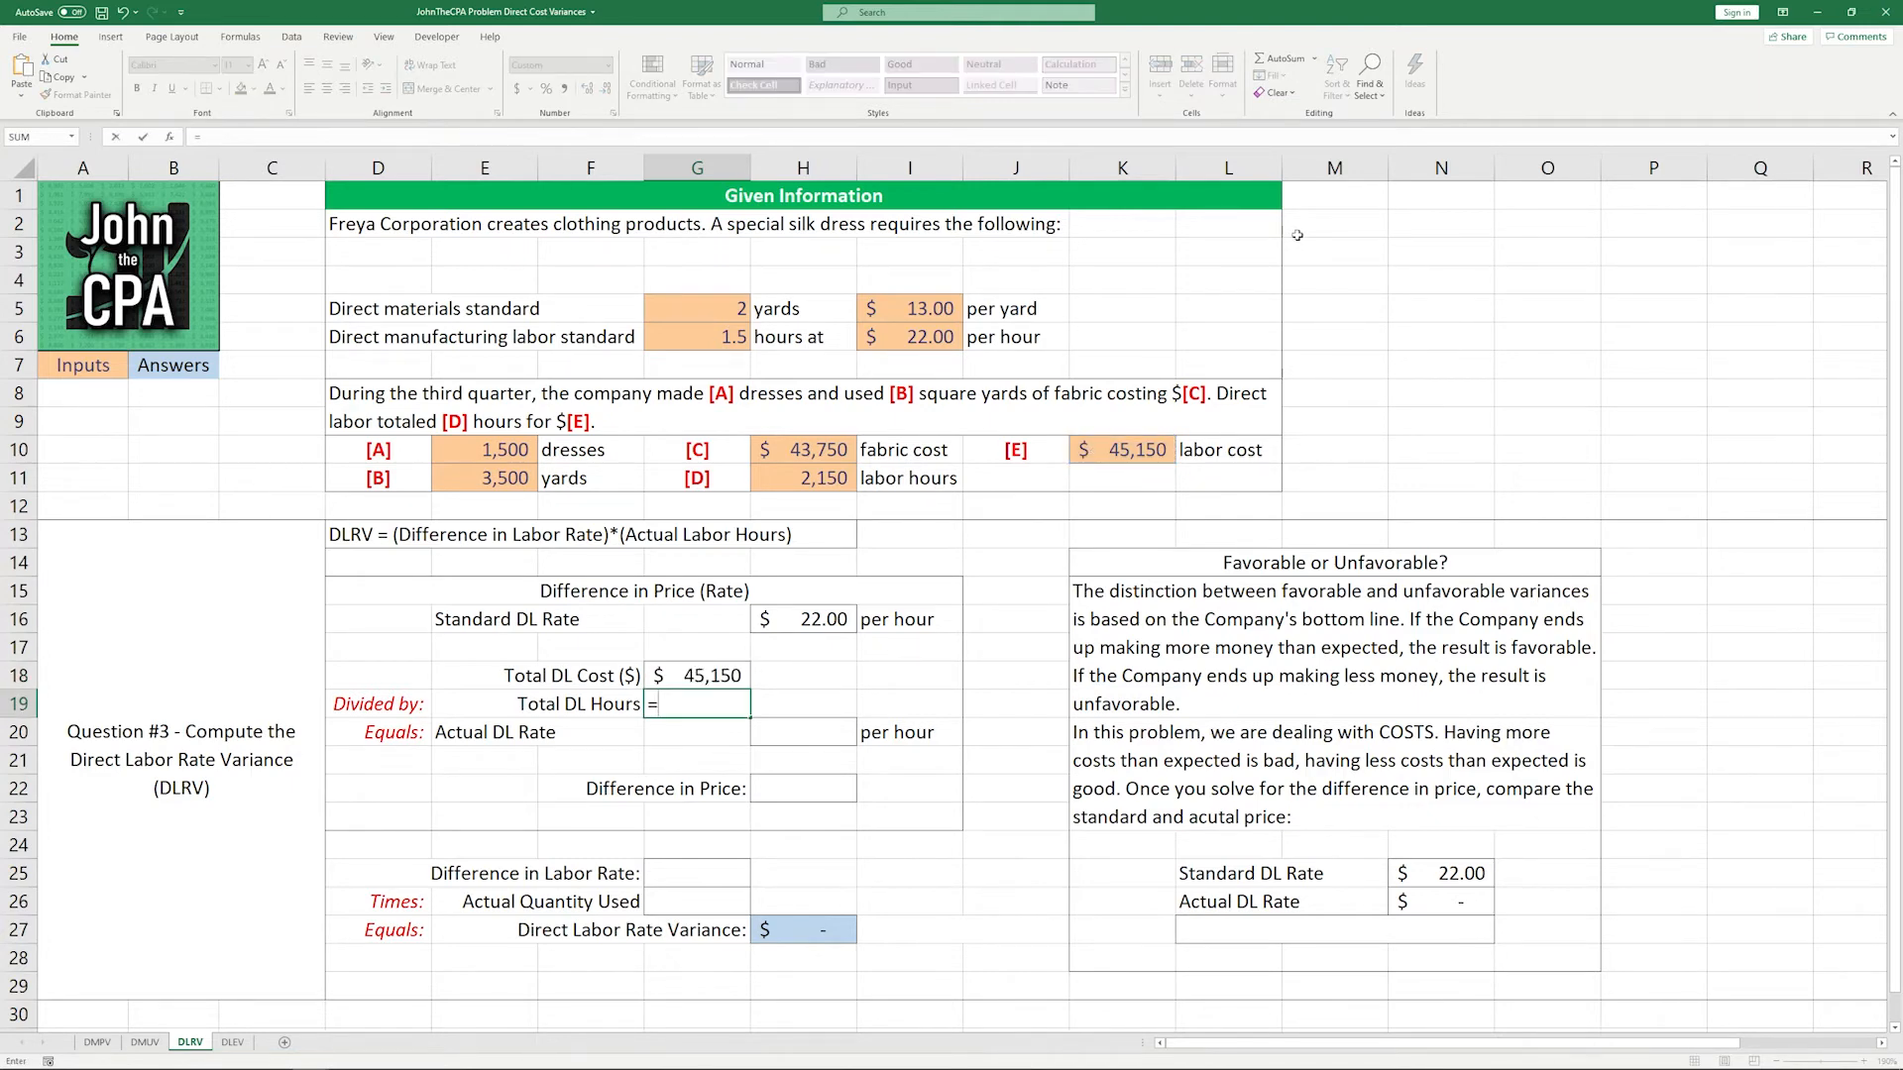
{"action": "left_click", "coordinate": [805, 481]}
{"action": "key", "text": "Return"}
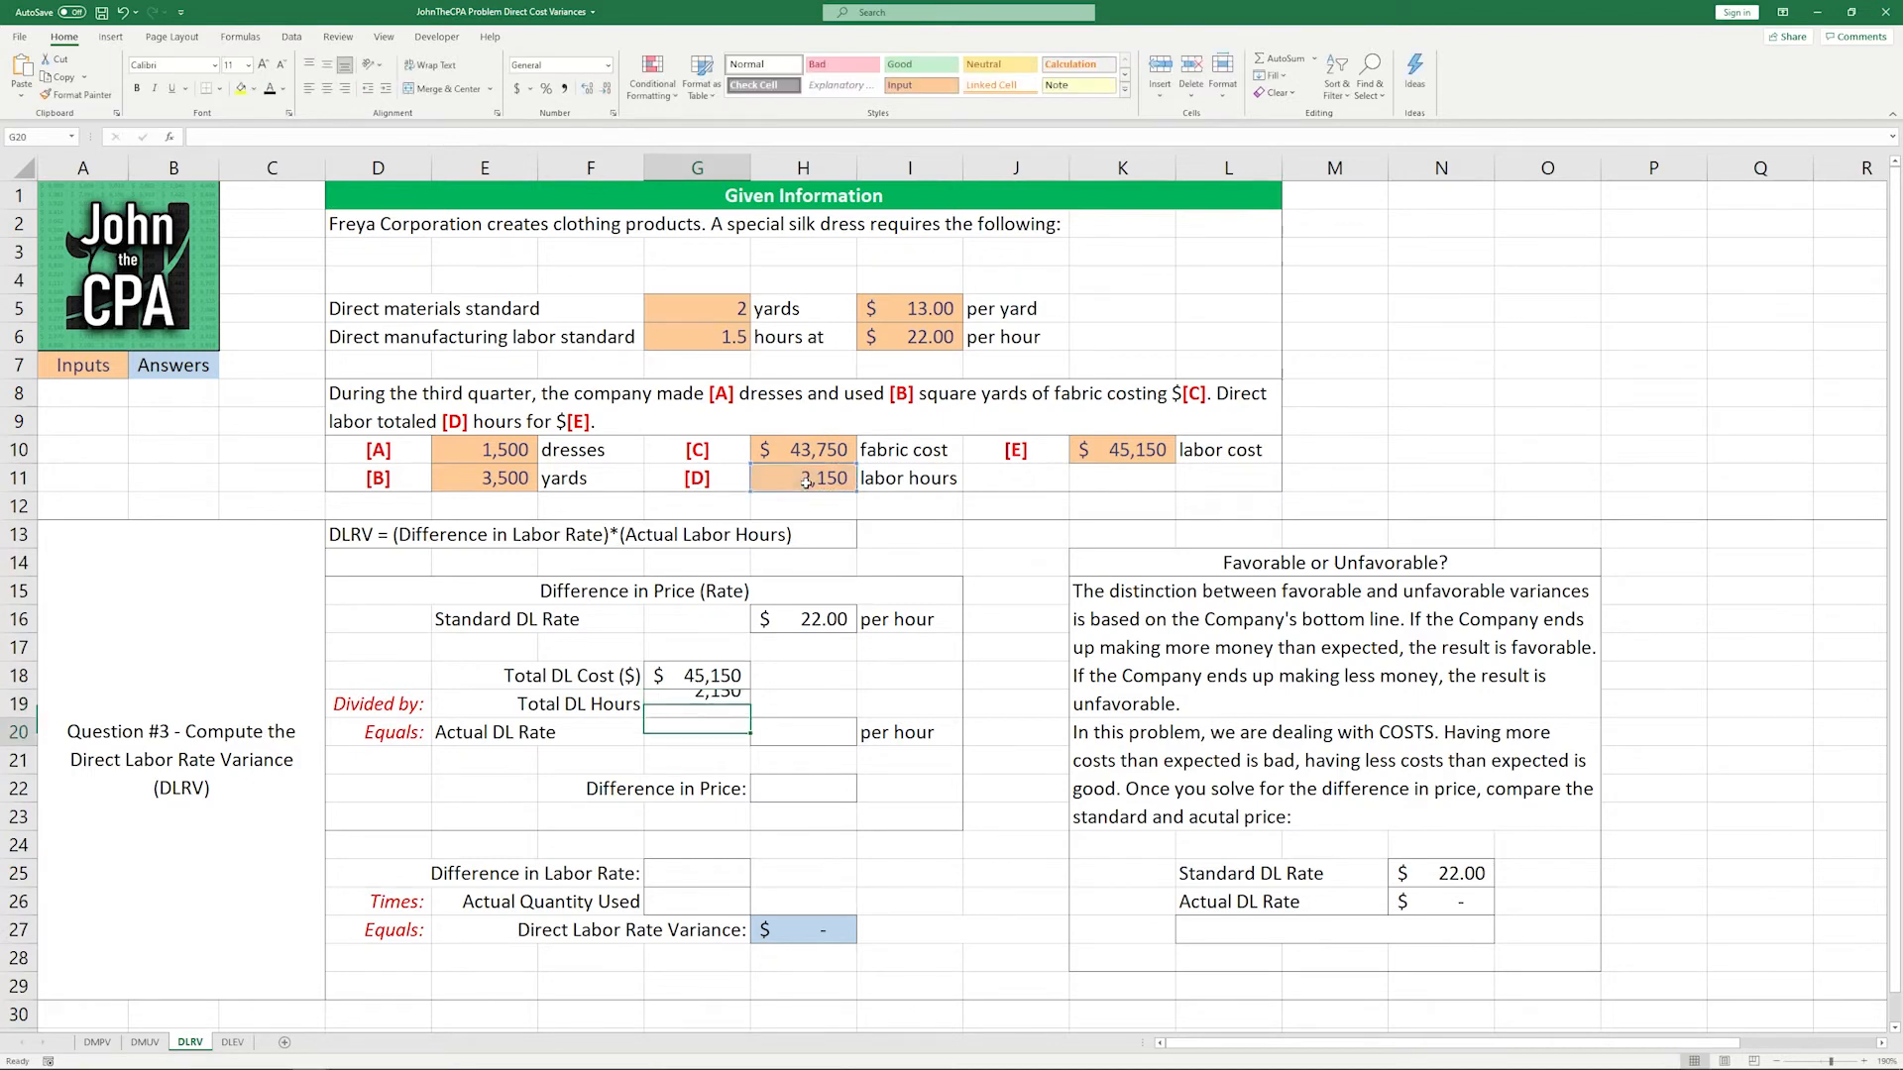
Step: Calculate the Actual DL Rate in H20 by dividing total DL cost in G18 by total DL hours in G19
{"action": "key", "text": "Right"}
{"action": "type", "text": "="}
{"action": "key", "text": "Left"}
{"action": "key", "text": "Up"}
{"action": "key", "text": "Up"}
{"action": "type", "text": "/"}
{"action": "key", "text": "Down"}
{"action": "key", "text": "Return"}
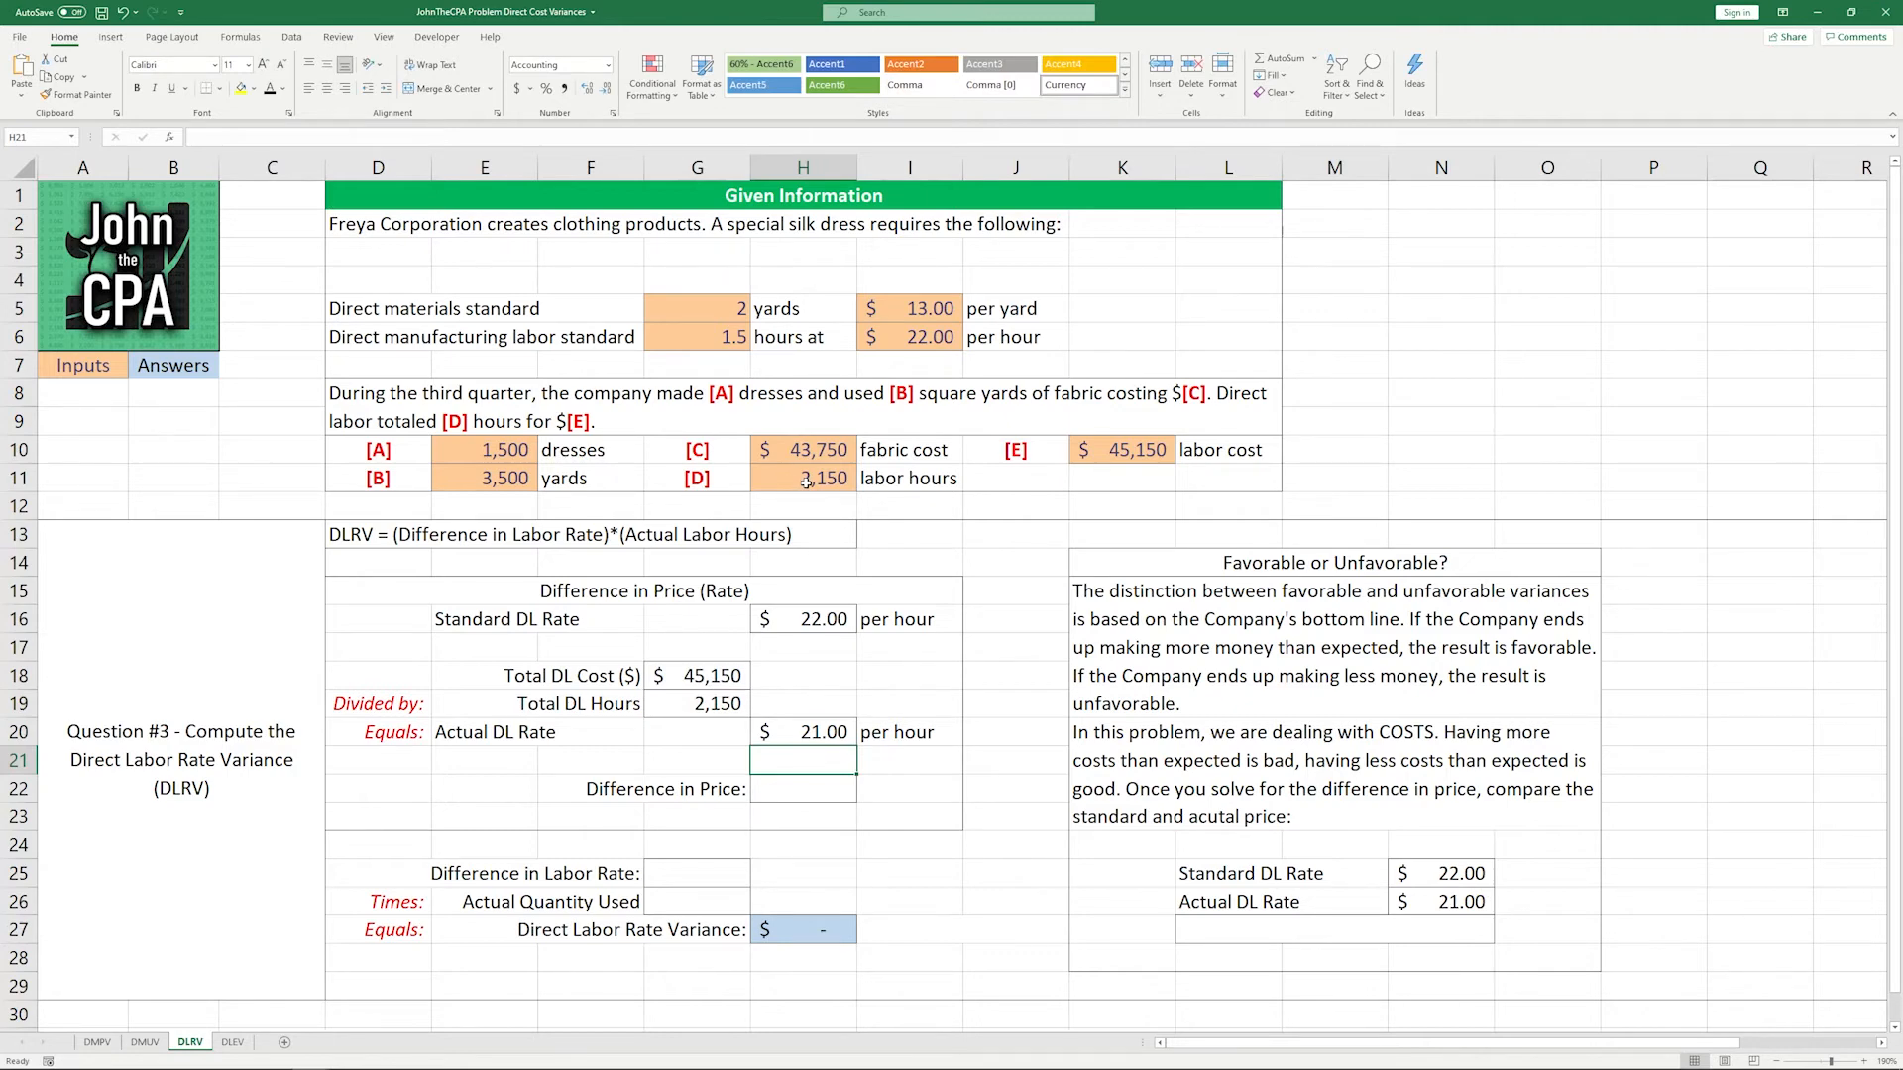
Step: Calculate Difference in Price in H22 by subtracting the actual DL rate in H20 from the standard rate in H16
{"action": "key", "text": "Down"}
{"action": "type", "text": "="}
{"action": "left_click", "coordinate": [824, 620]}
{"action": "type", "text": "-"}
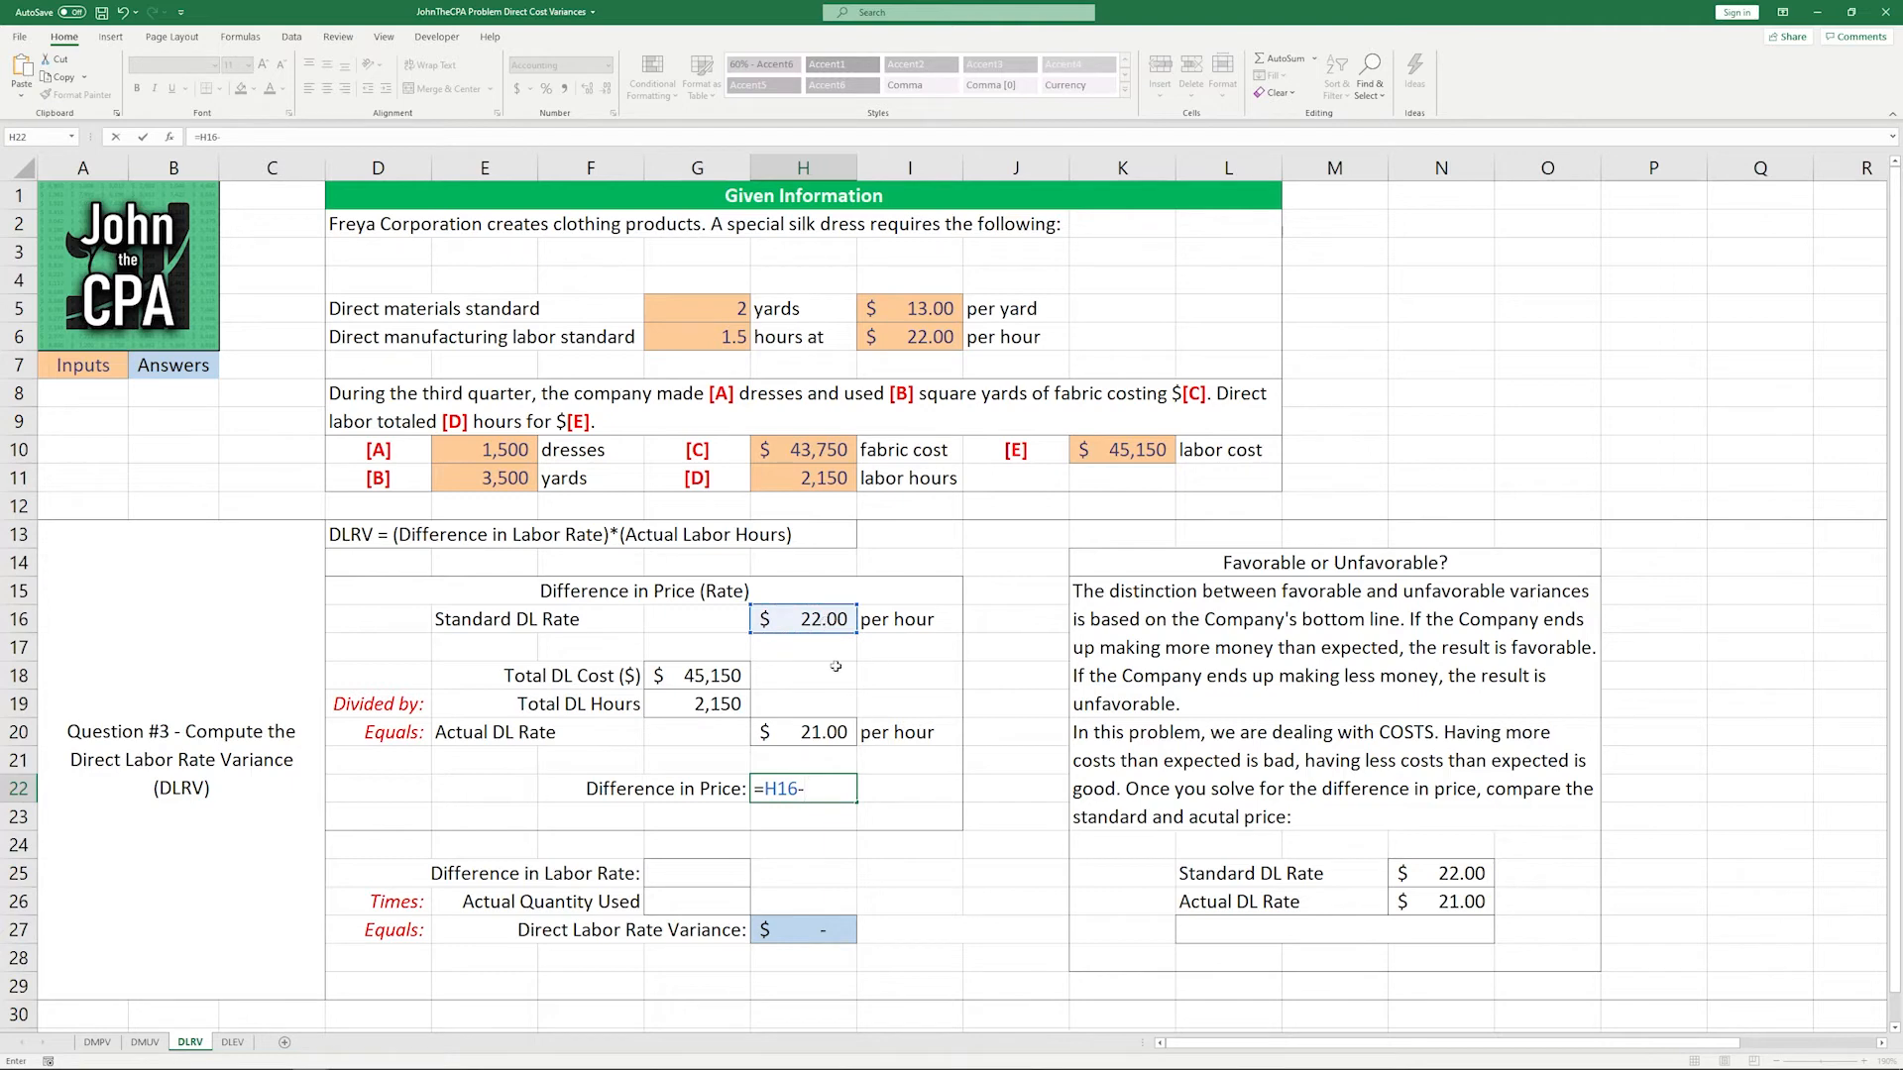
{"action": "left_click", "coordinate": [823, 731]}
{"action": "key", "text": "Return"}
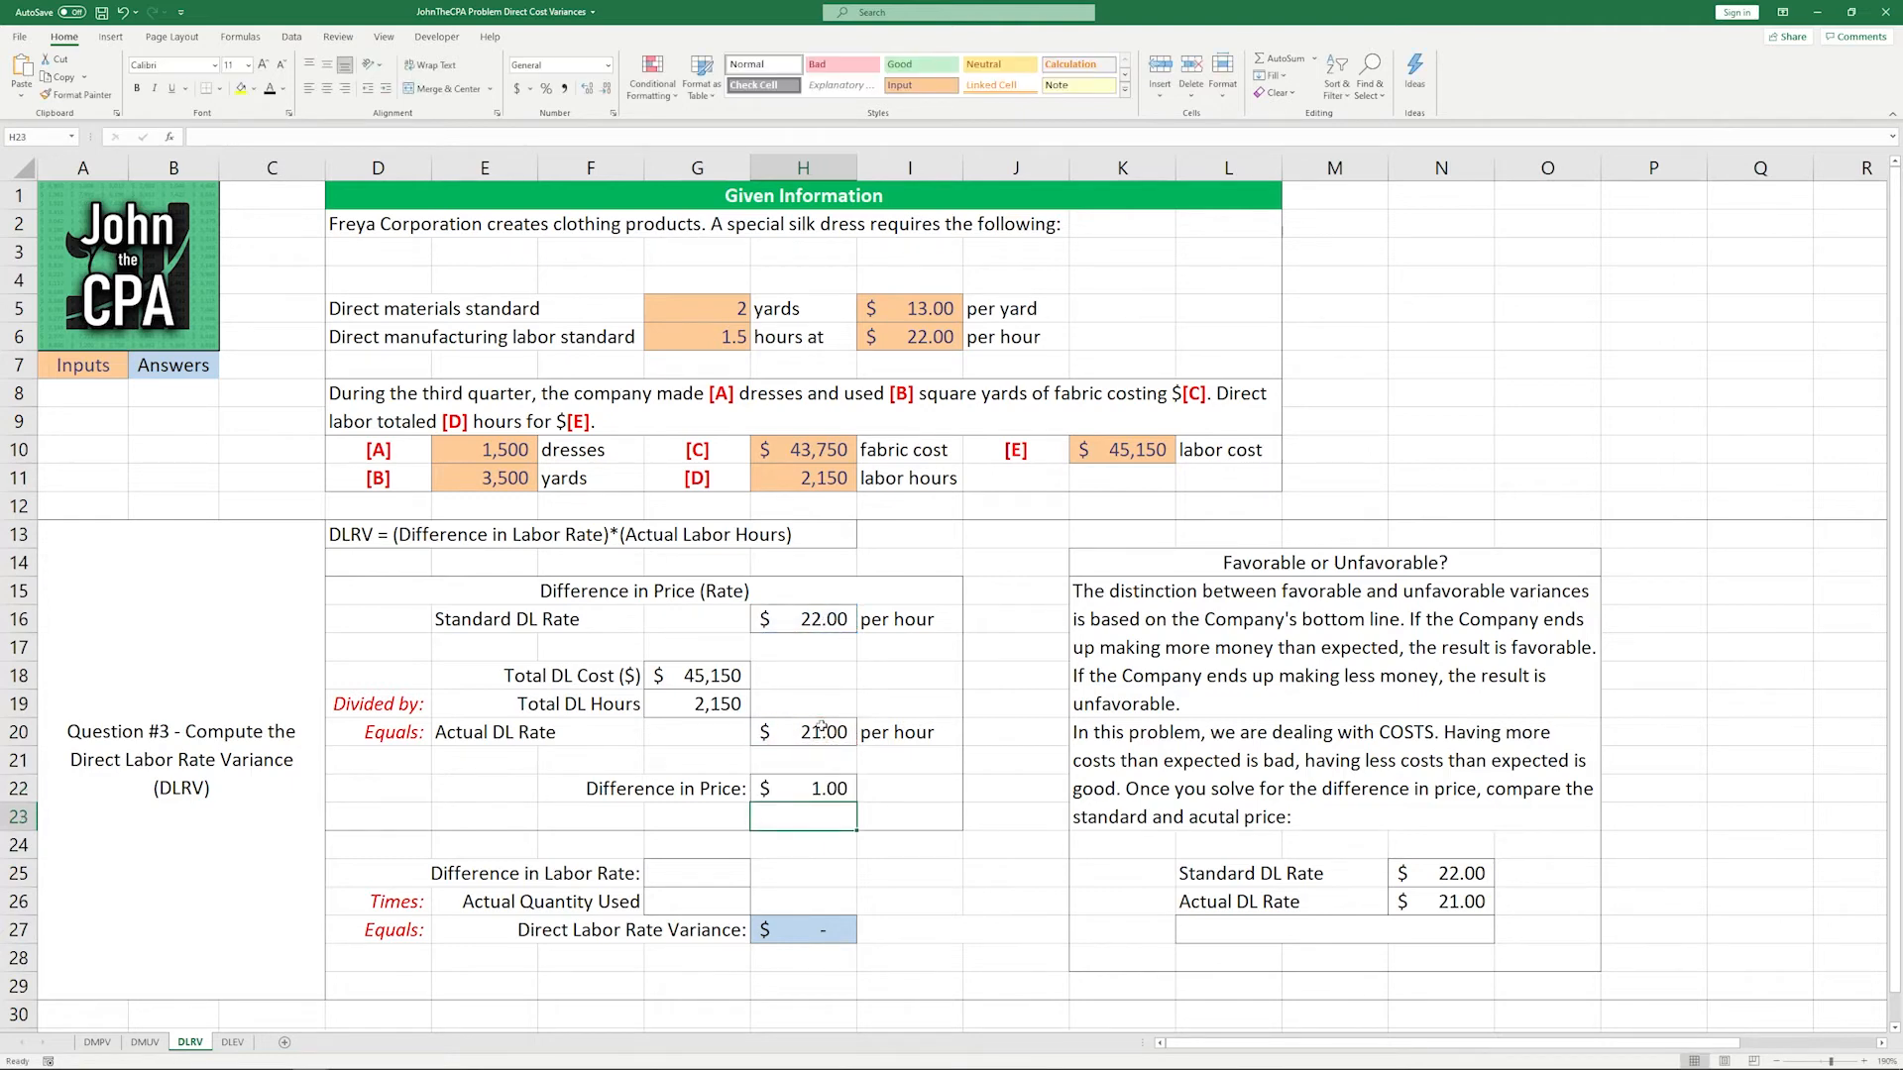
Step: Link Difference in Labor Rate in G25 to H22 and Actual Quantity Used in G26 to the labor hours in H11
{"action": "left_click", "coordinate": [736, 870]}
{"action": "type", "text": "="}
{"action": "key", "text": "Right"}
{"action": "key", "text": "Up"}
{"action": "key", "text": "Up"}
{"action": "key", "text": "Up"}
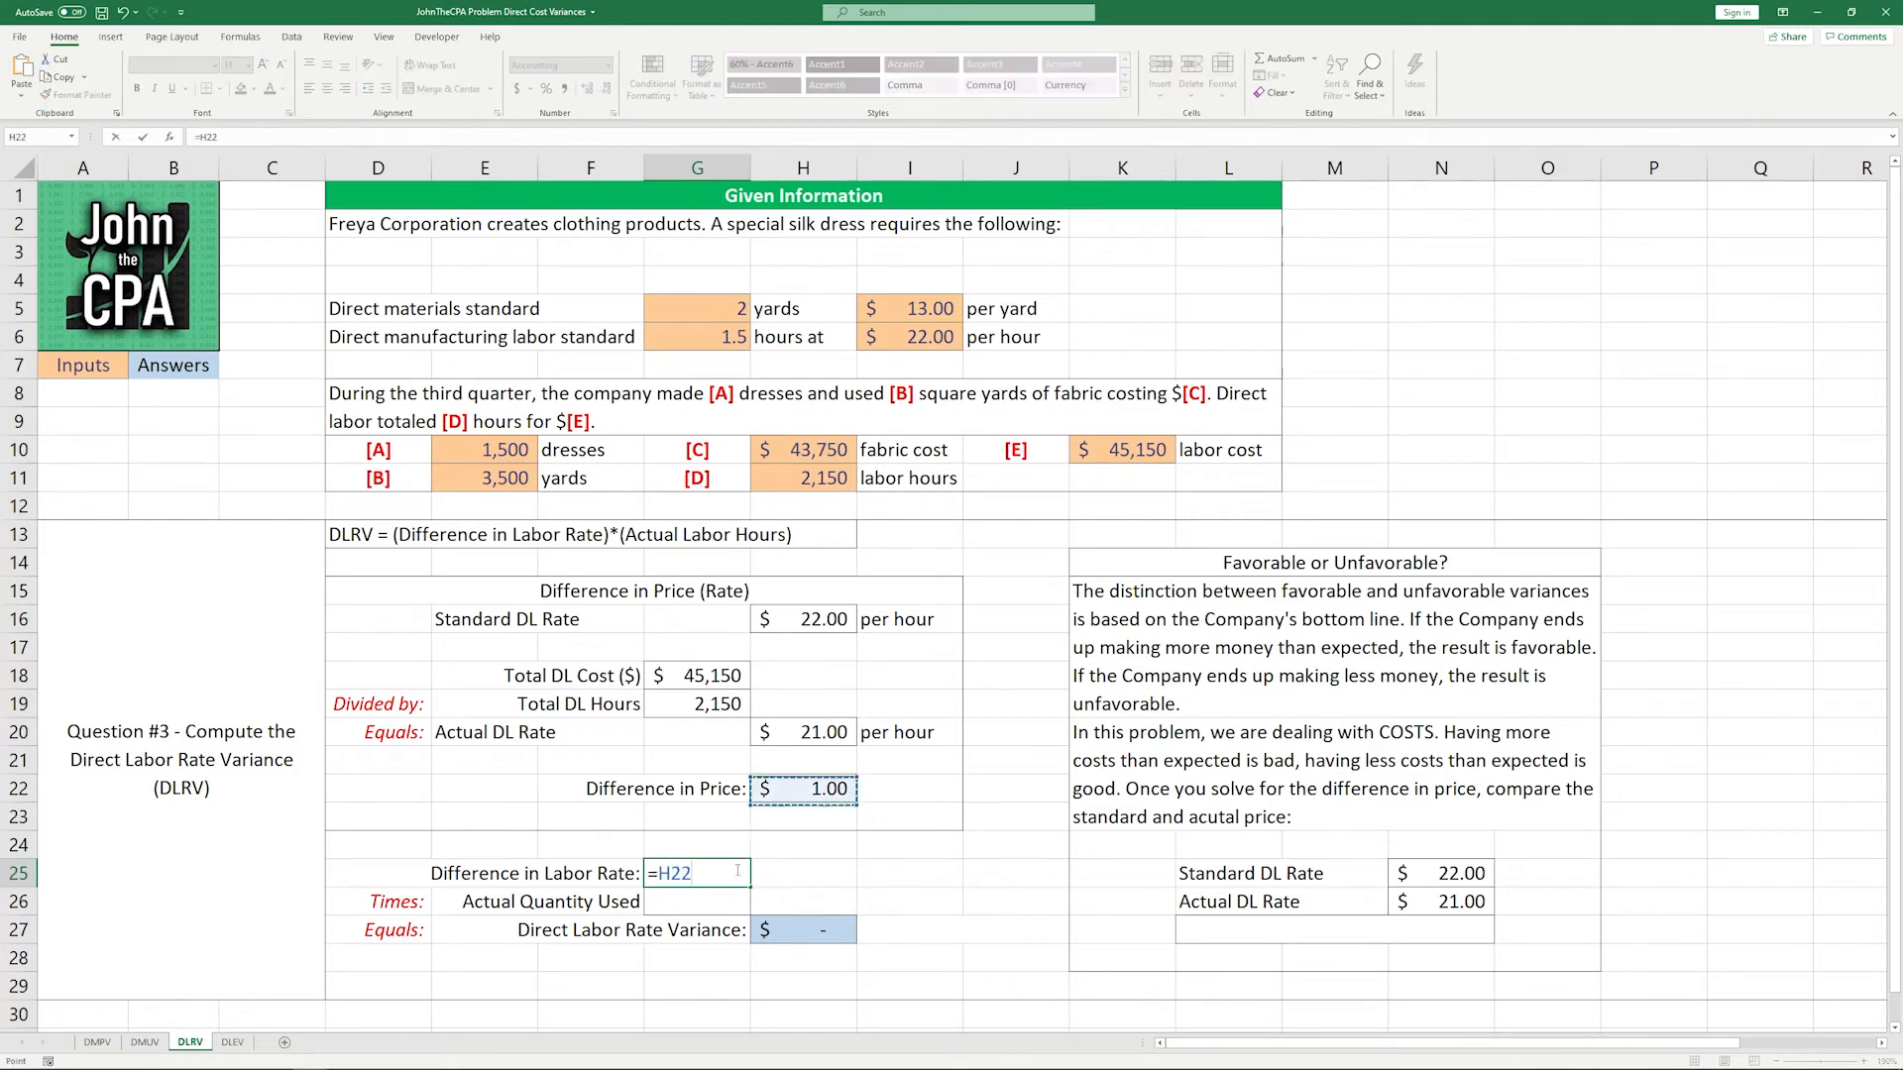
{"action": "key", "text": "Return"}
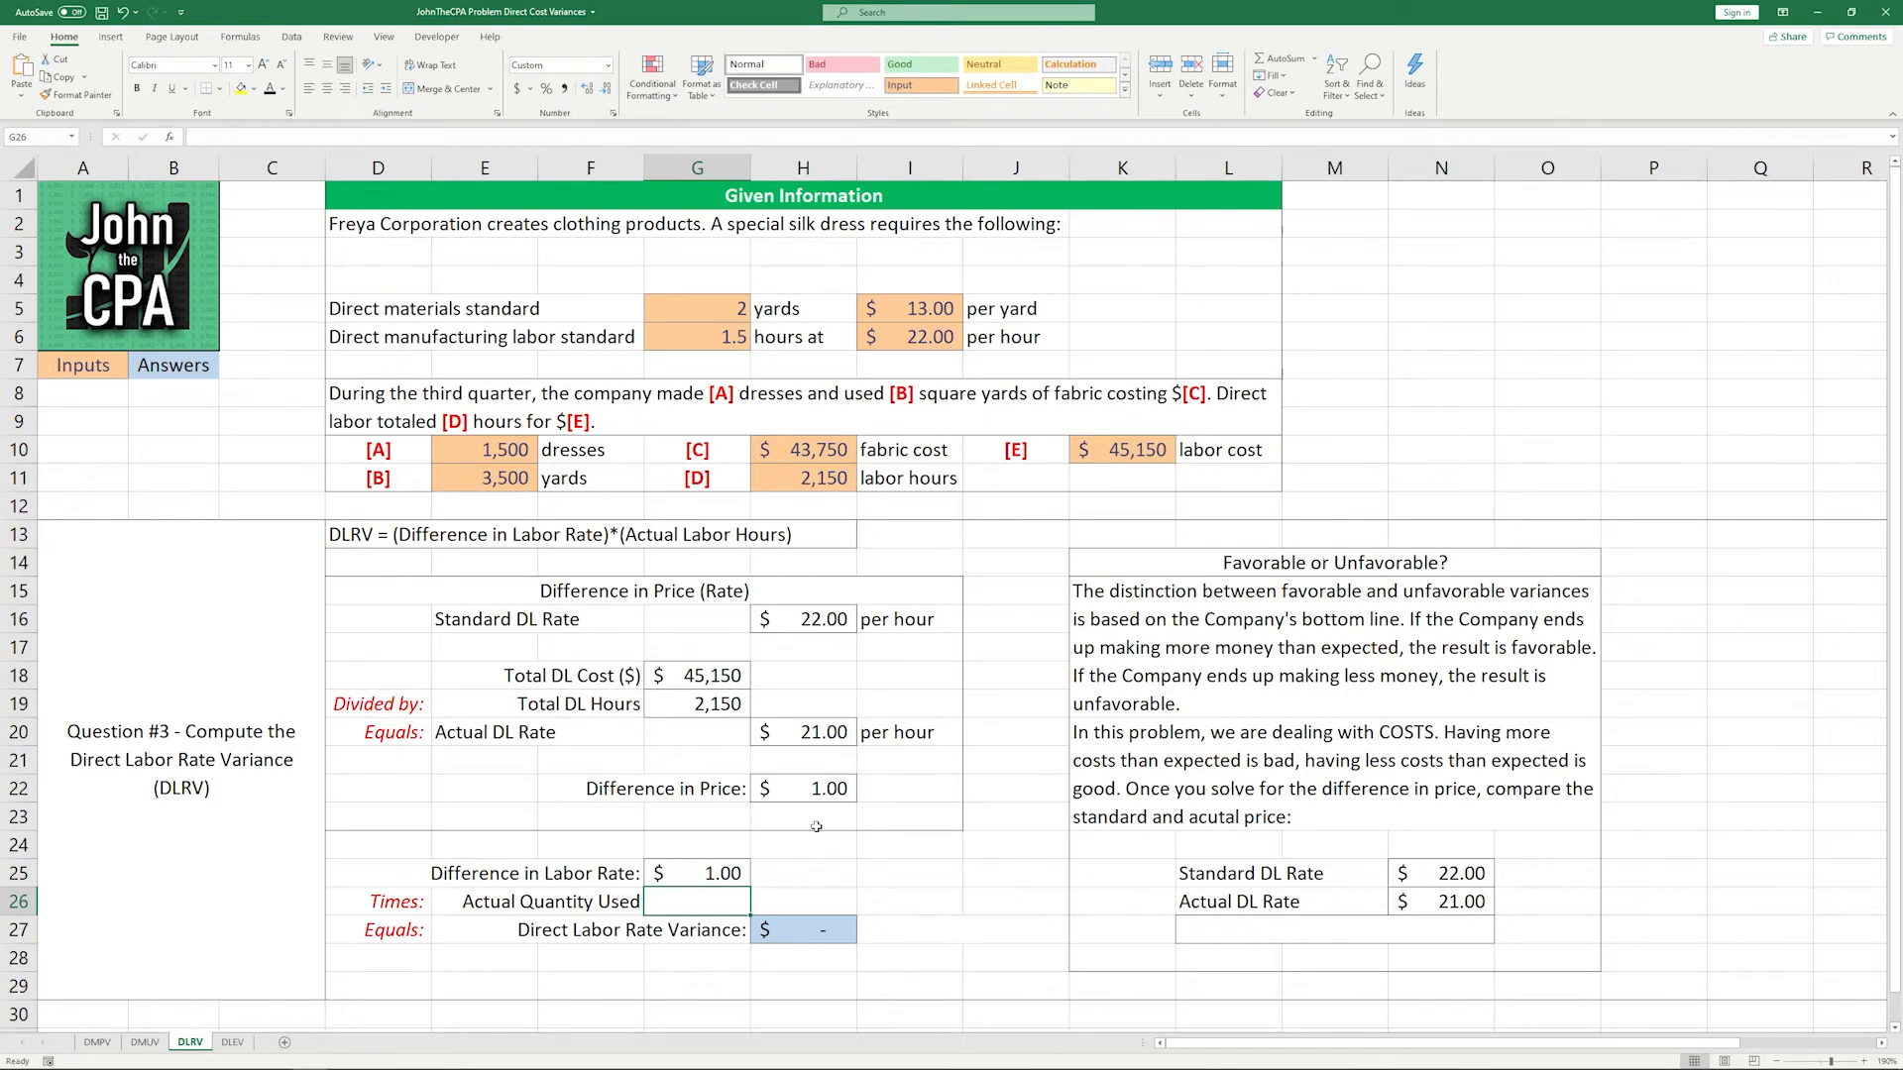
{"action": "type", "text": "="}
{"action": "left_click", "coordinate": [819, 474]}
{"action": "key", "text": "Return"}
{"action": "key", "text": "Right"}
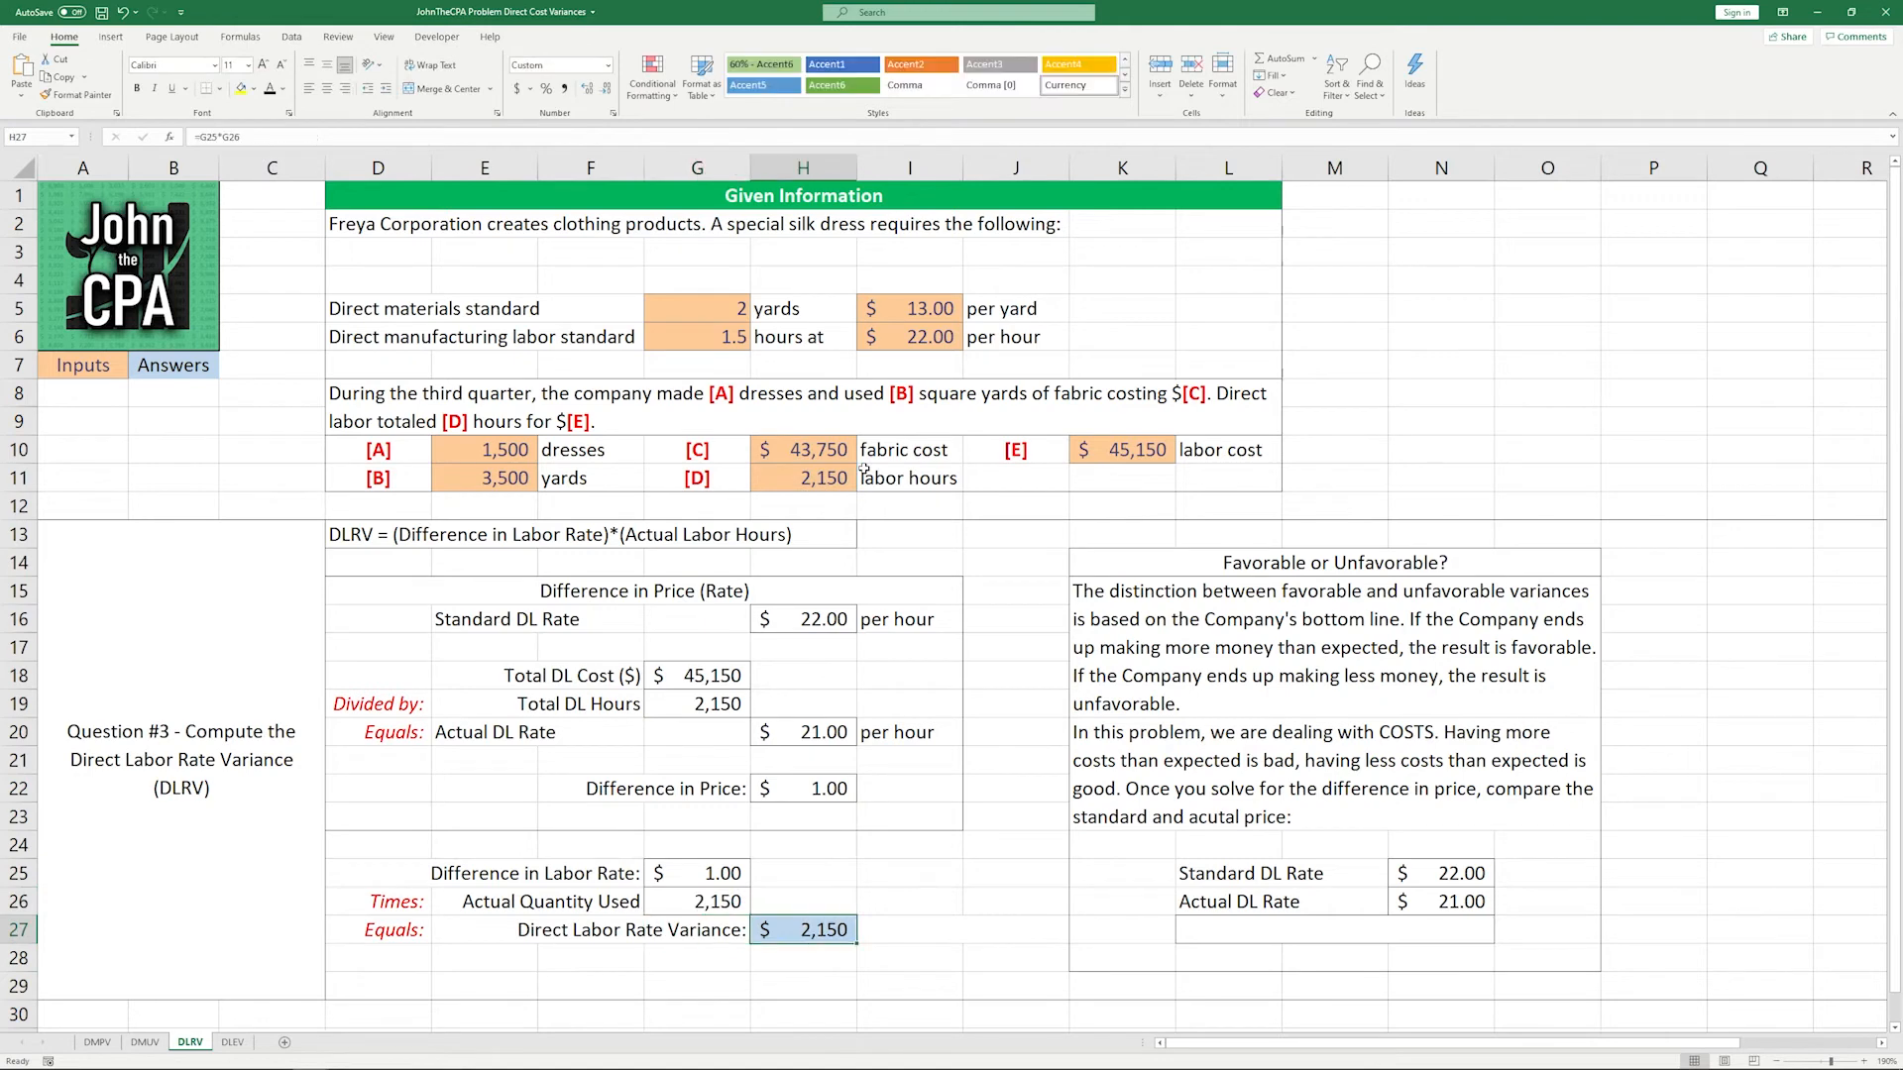
Step: Change the font color to black for the DLRV comparison verdict in L27 and the result label in I27
{"action": "left_click", "coordinate": [911, 894]}
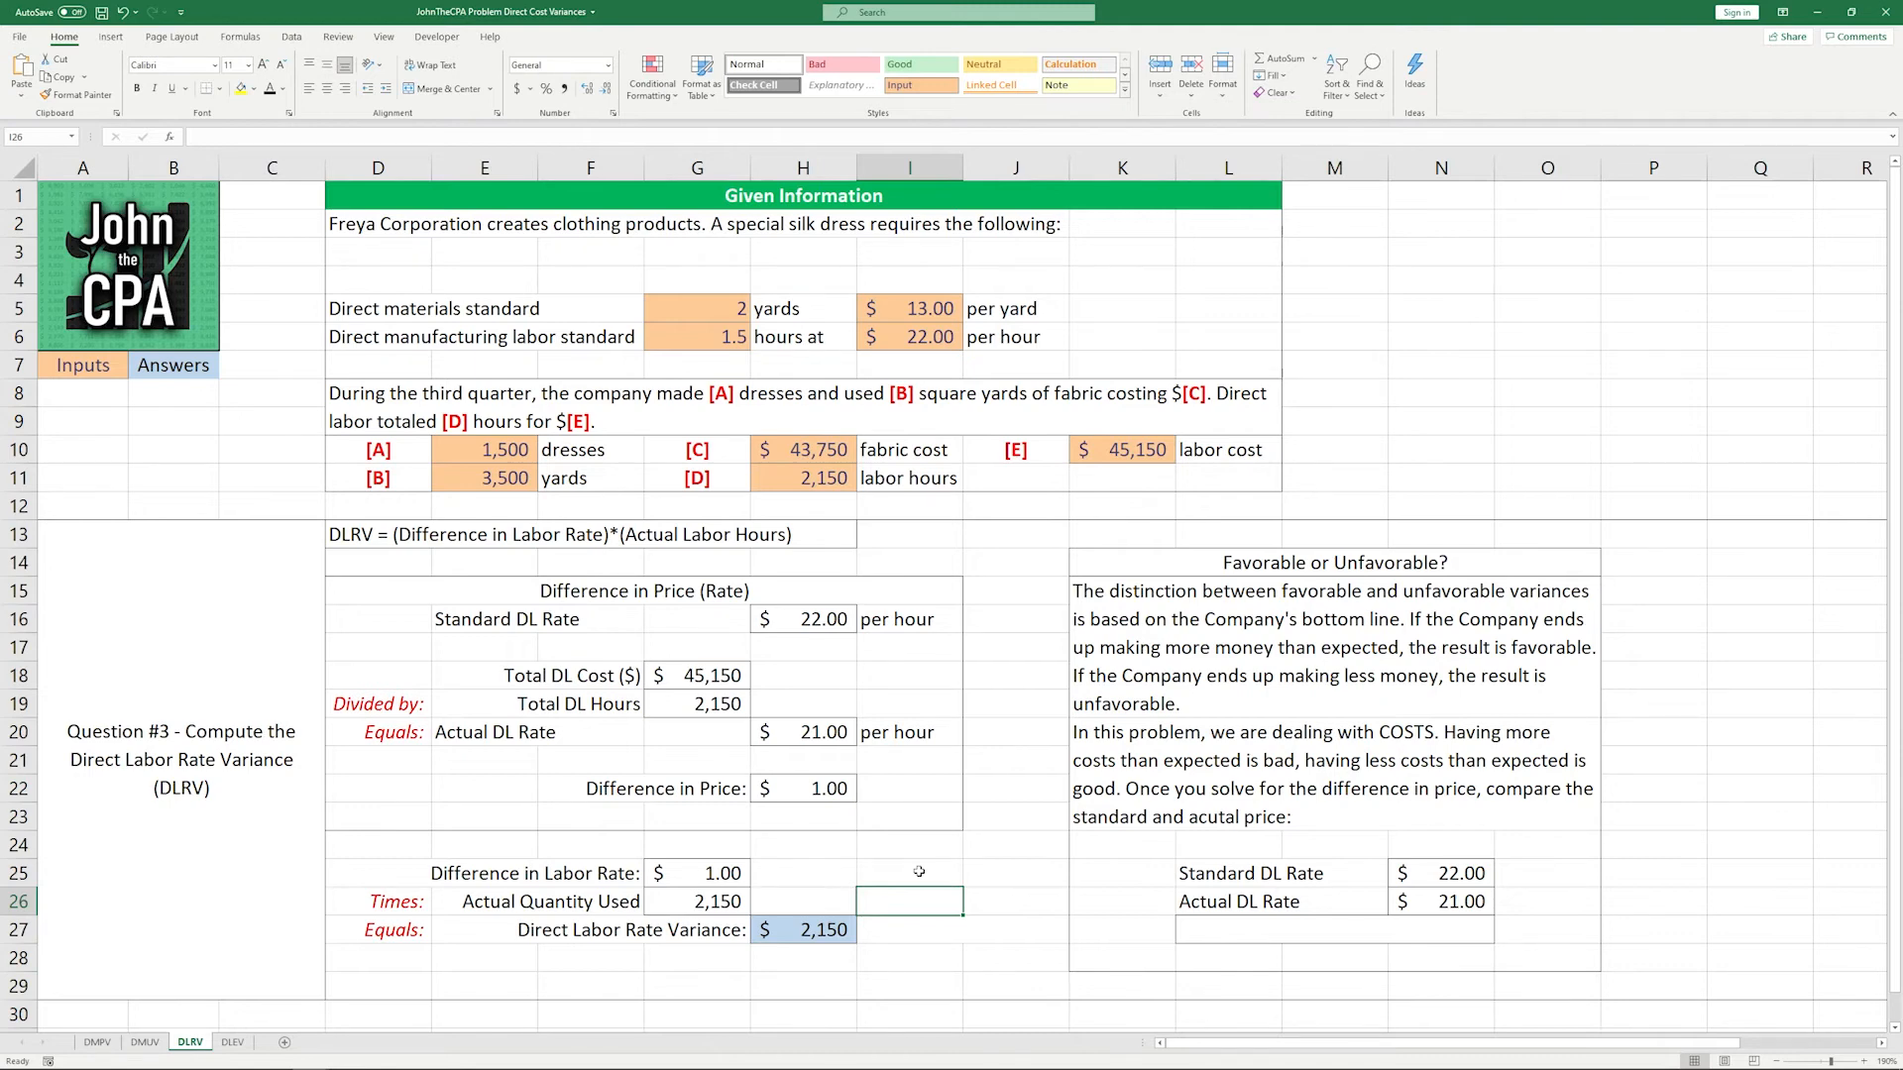
{"action": "left_click", "coordinate": [1248, 926]}
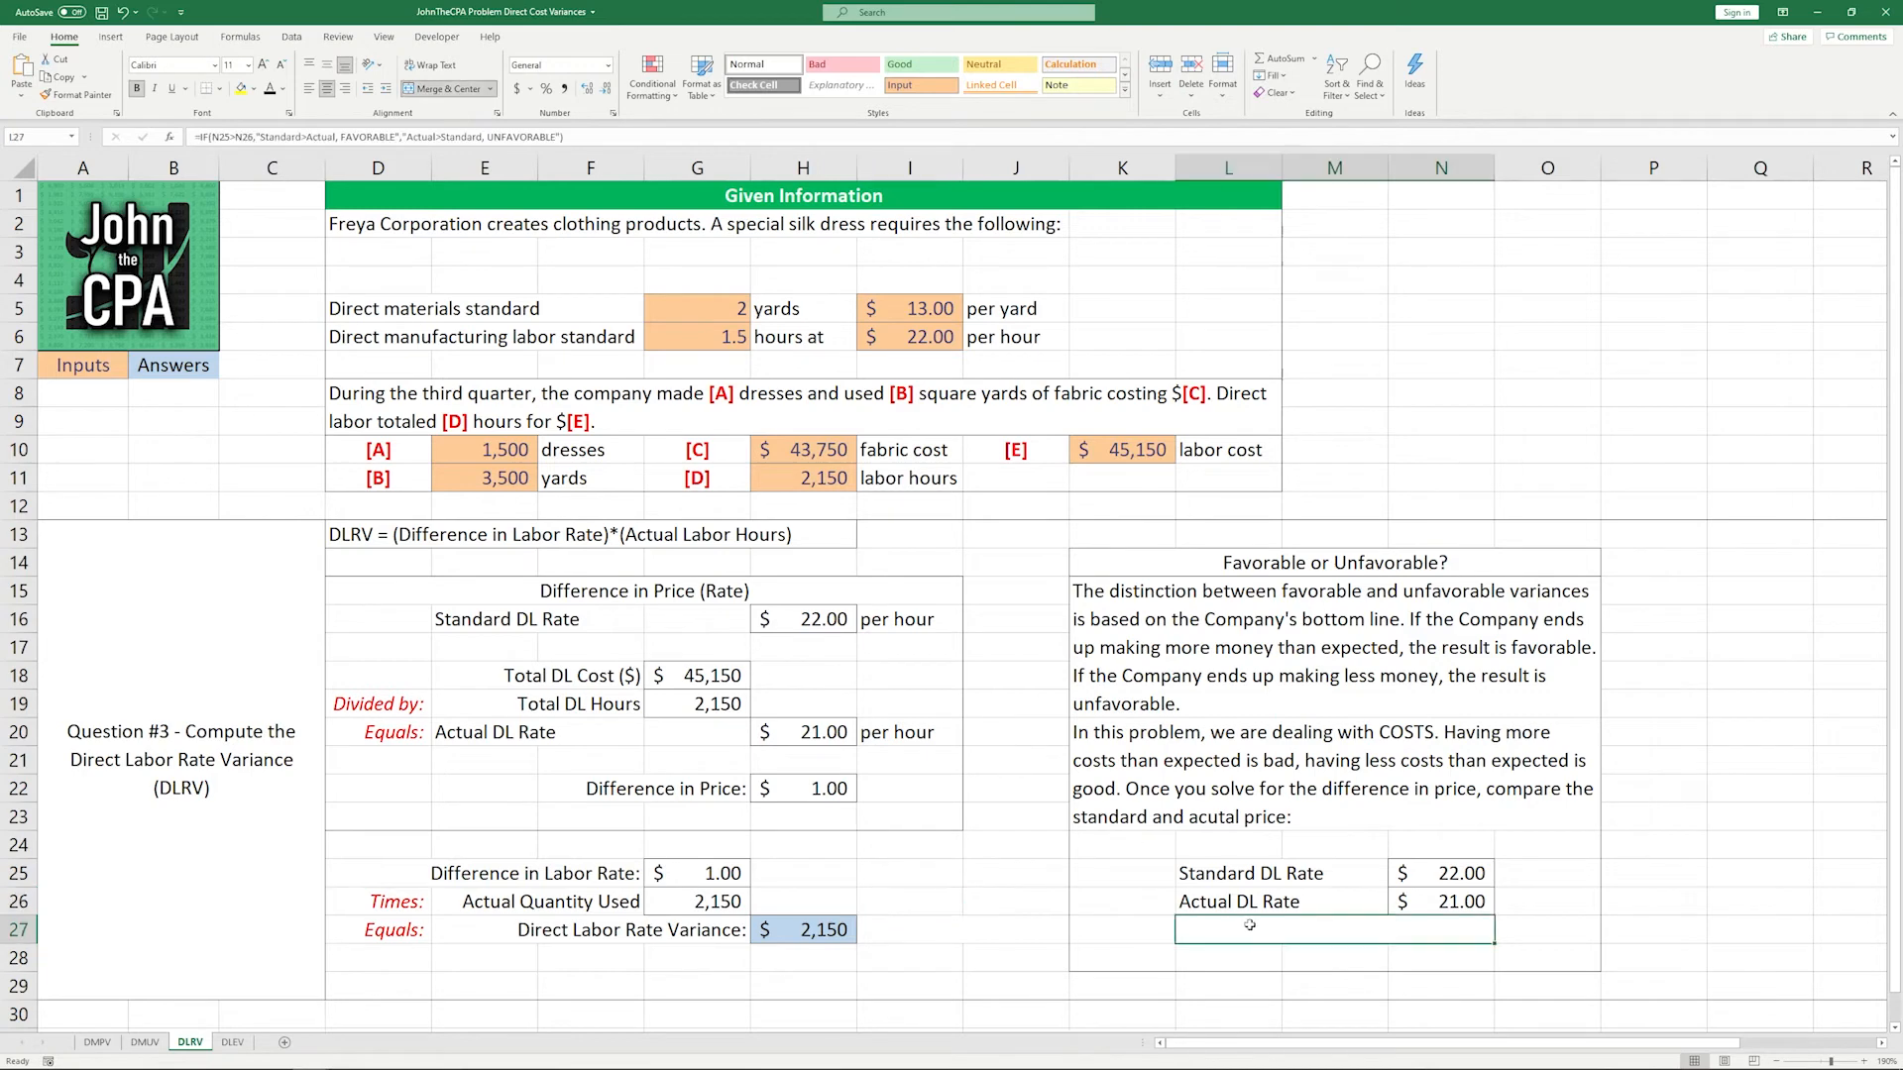
{"action": "left_click", "coordinate": [269, 89]}
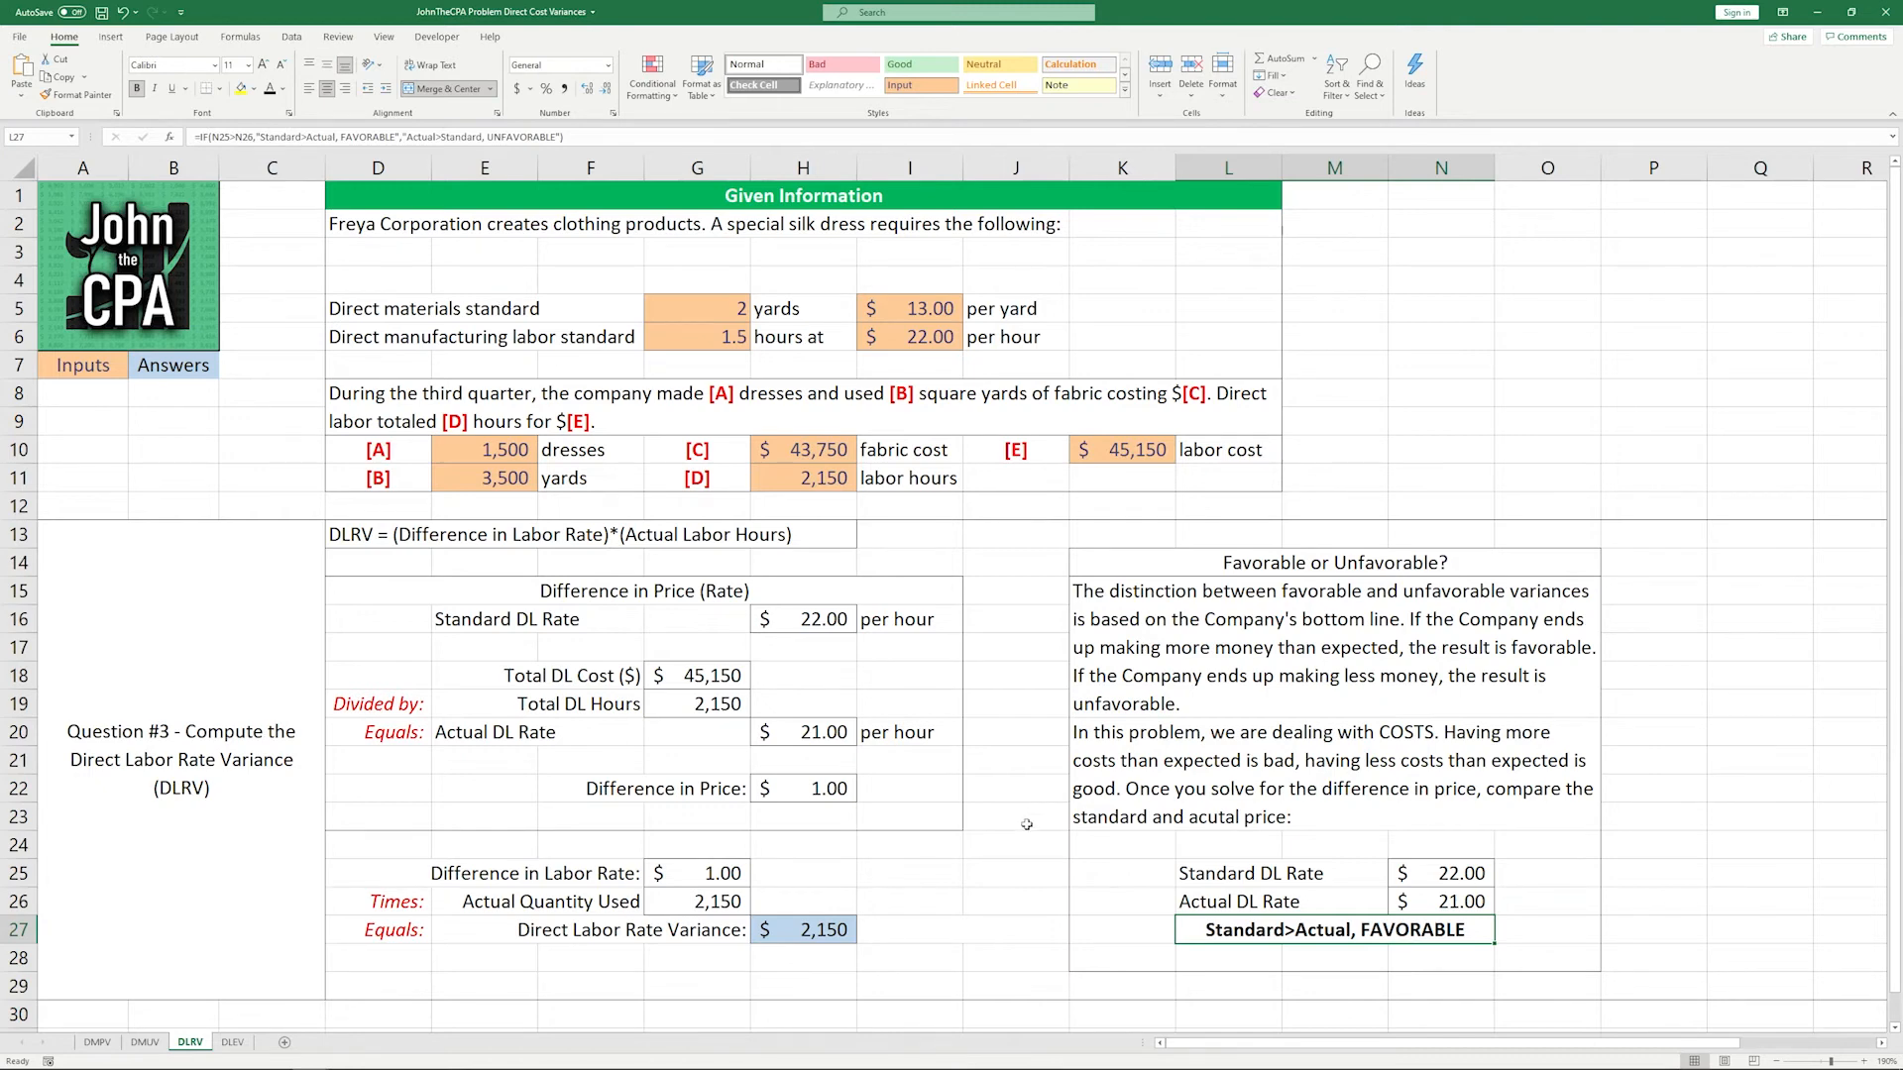
{"action": "left_click", "coordinate": [958, 927]}
{"action": "left_click", "coordinate": [272, 89]}
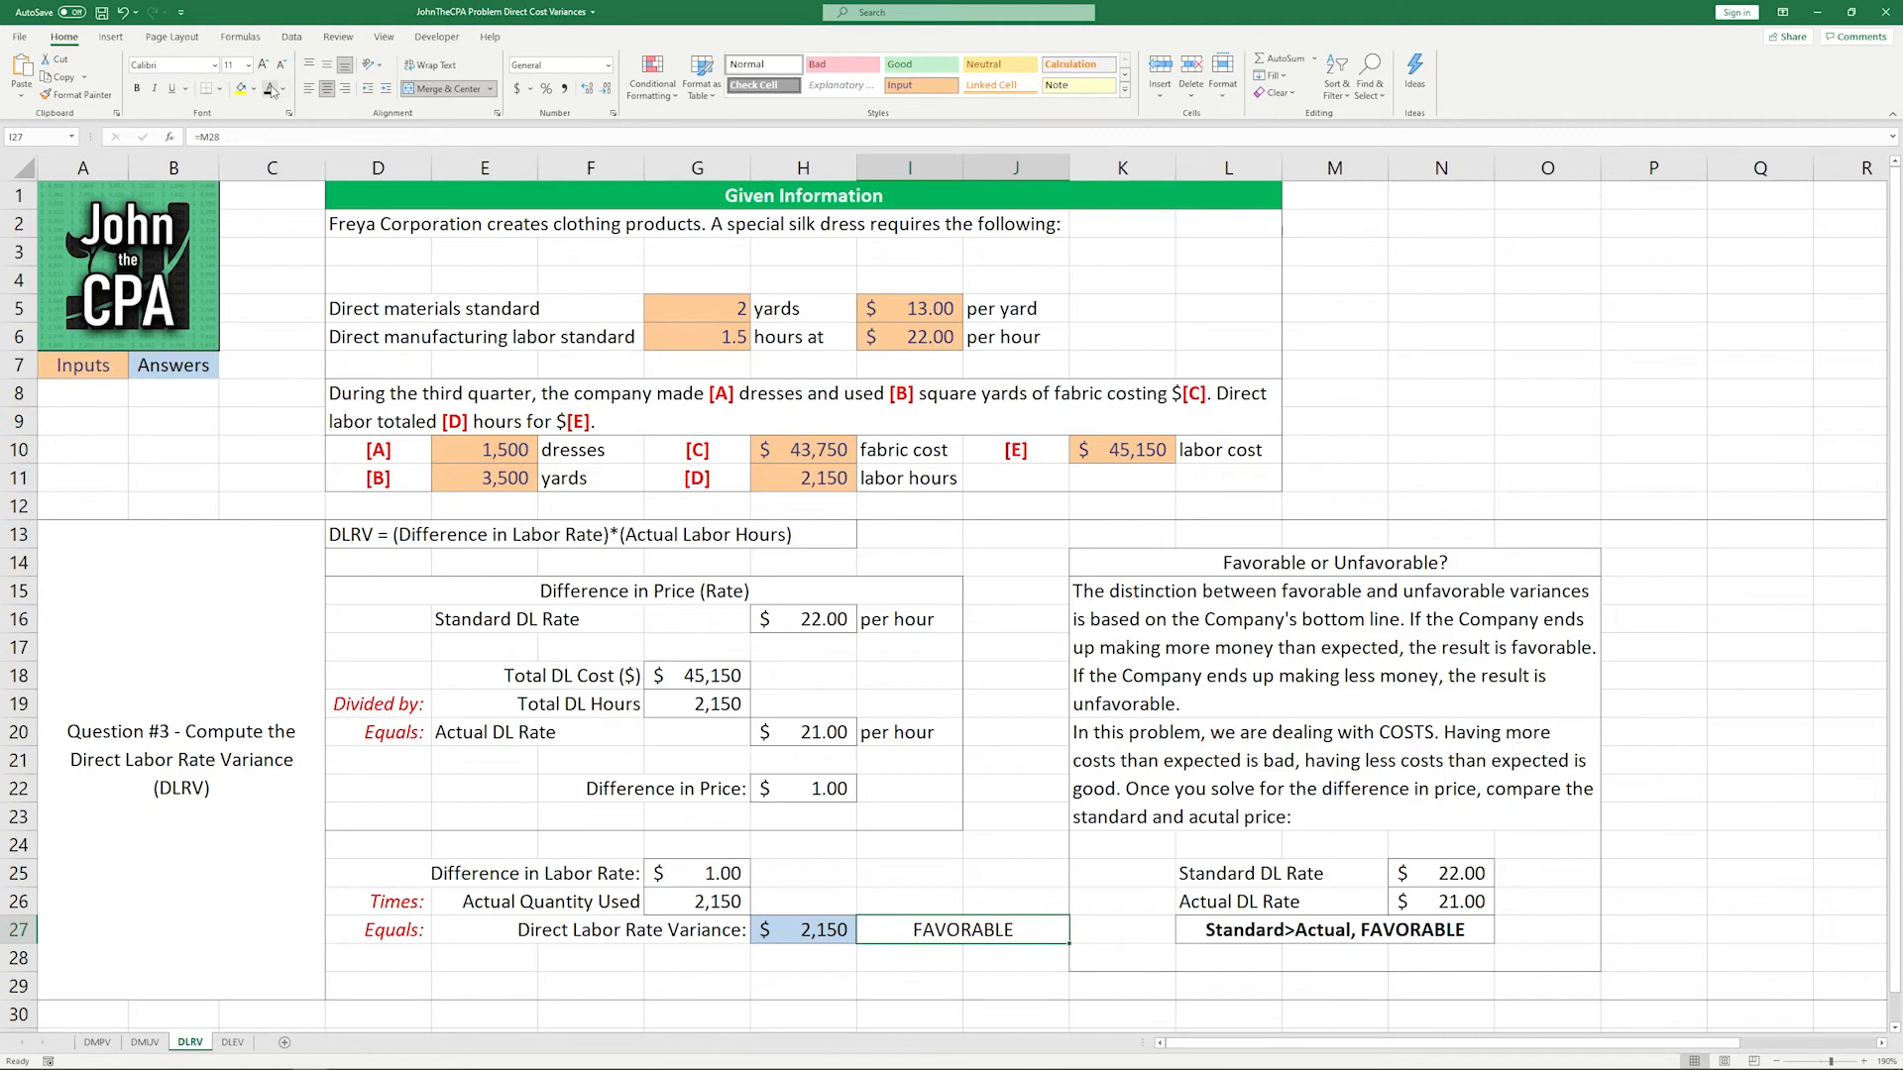
{"action": "left_click", "coordinate": [944, 894]}
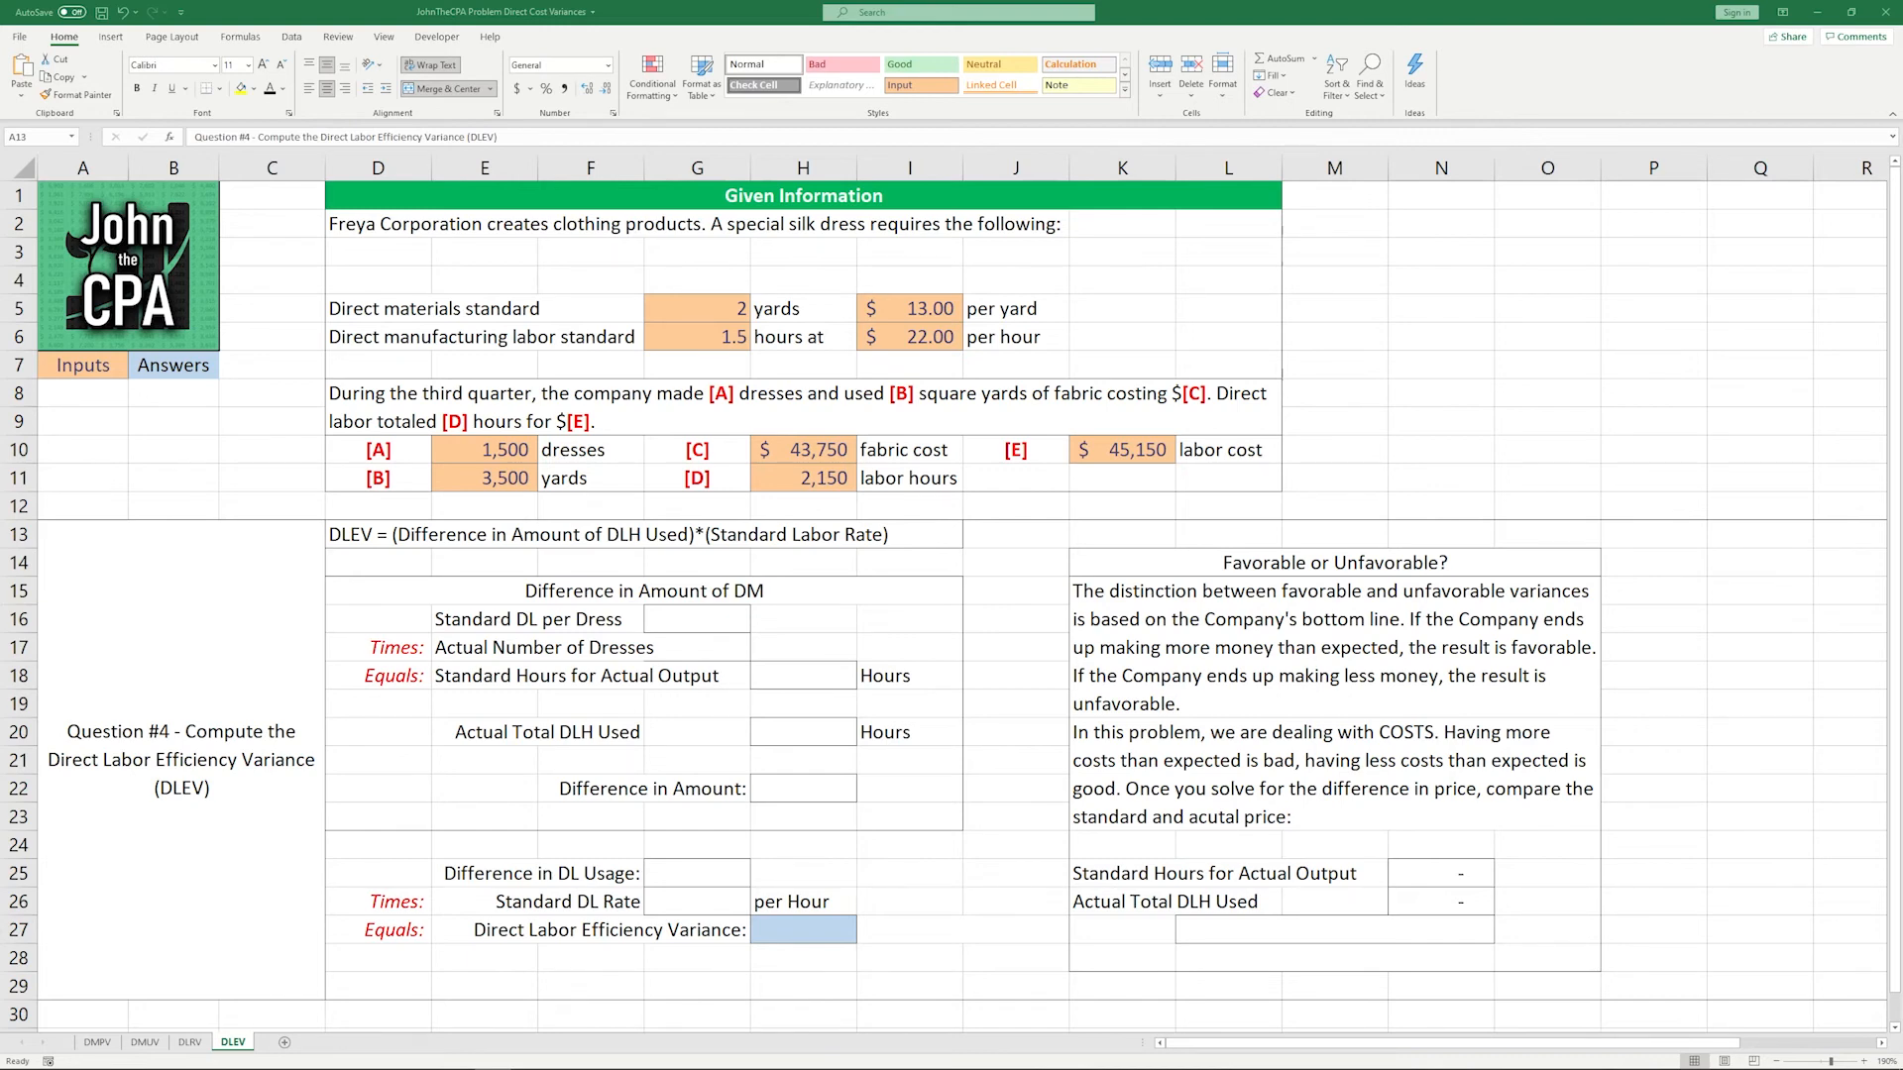
Step: Link Standard DL per Dress in G16 to G6 and Actual Number of Dresses in G17 to E10
{"action": "left_click", "coordinate": [733, 616]}
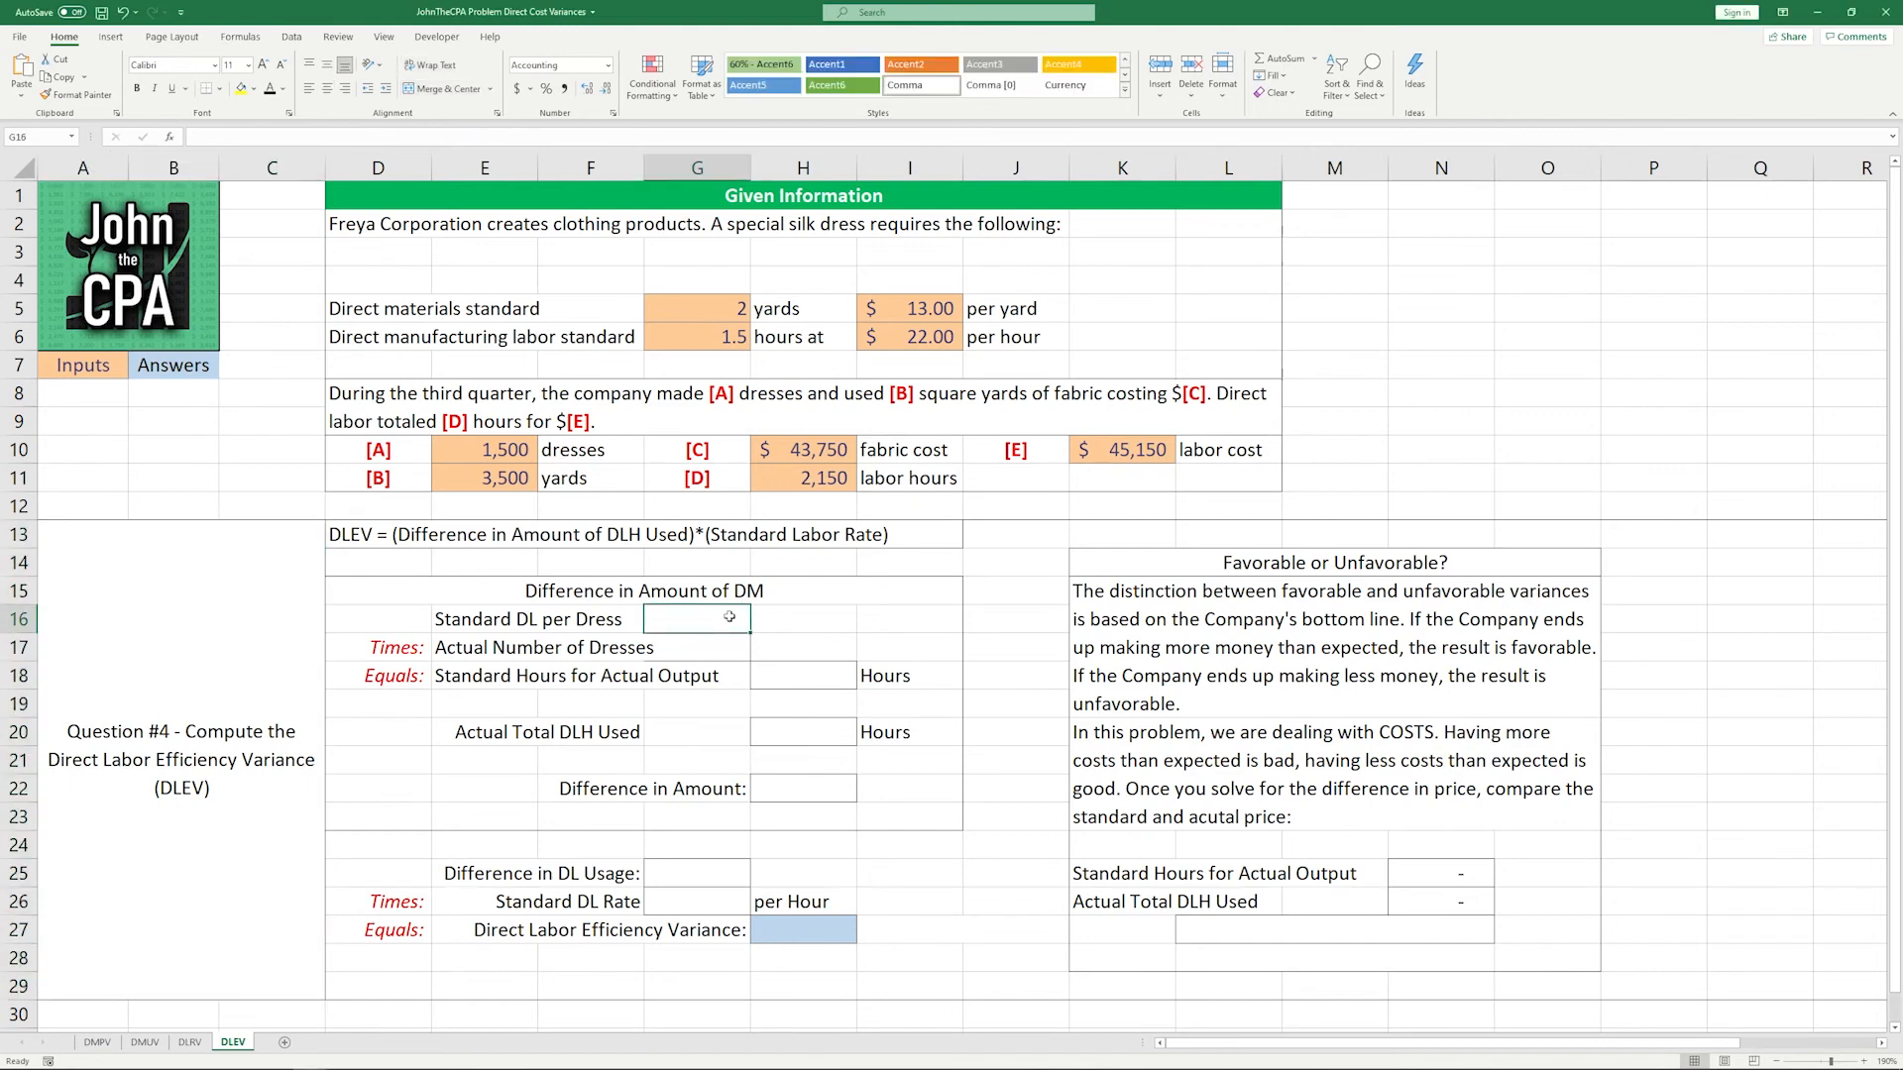
{"action": "type", "text": "="}
{"action": "left_click", "coordinate": [702, 328]}
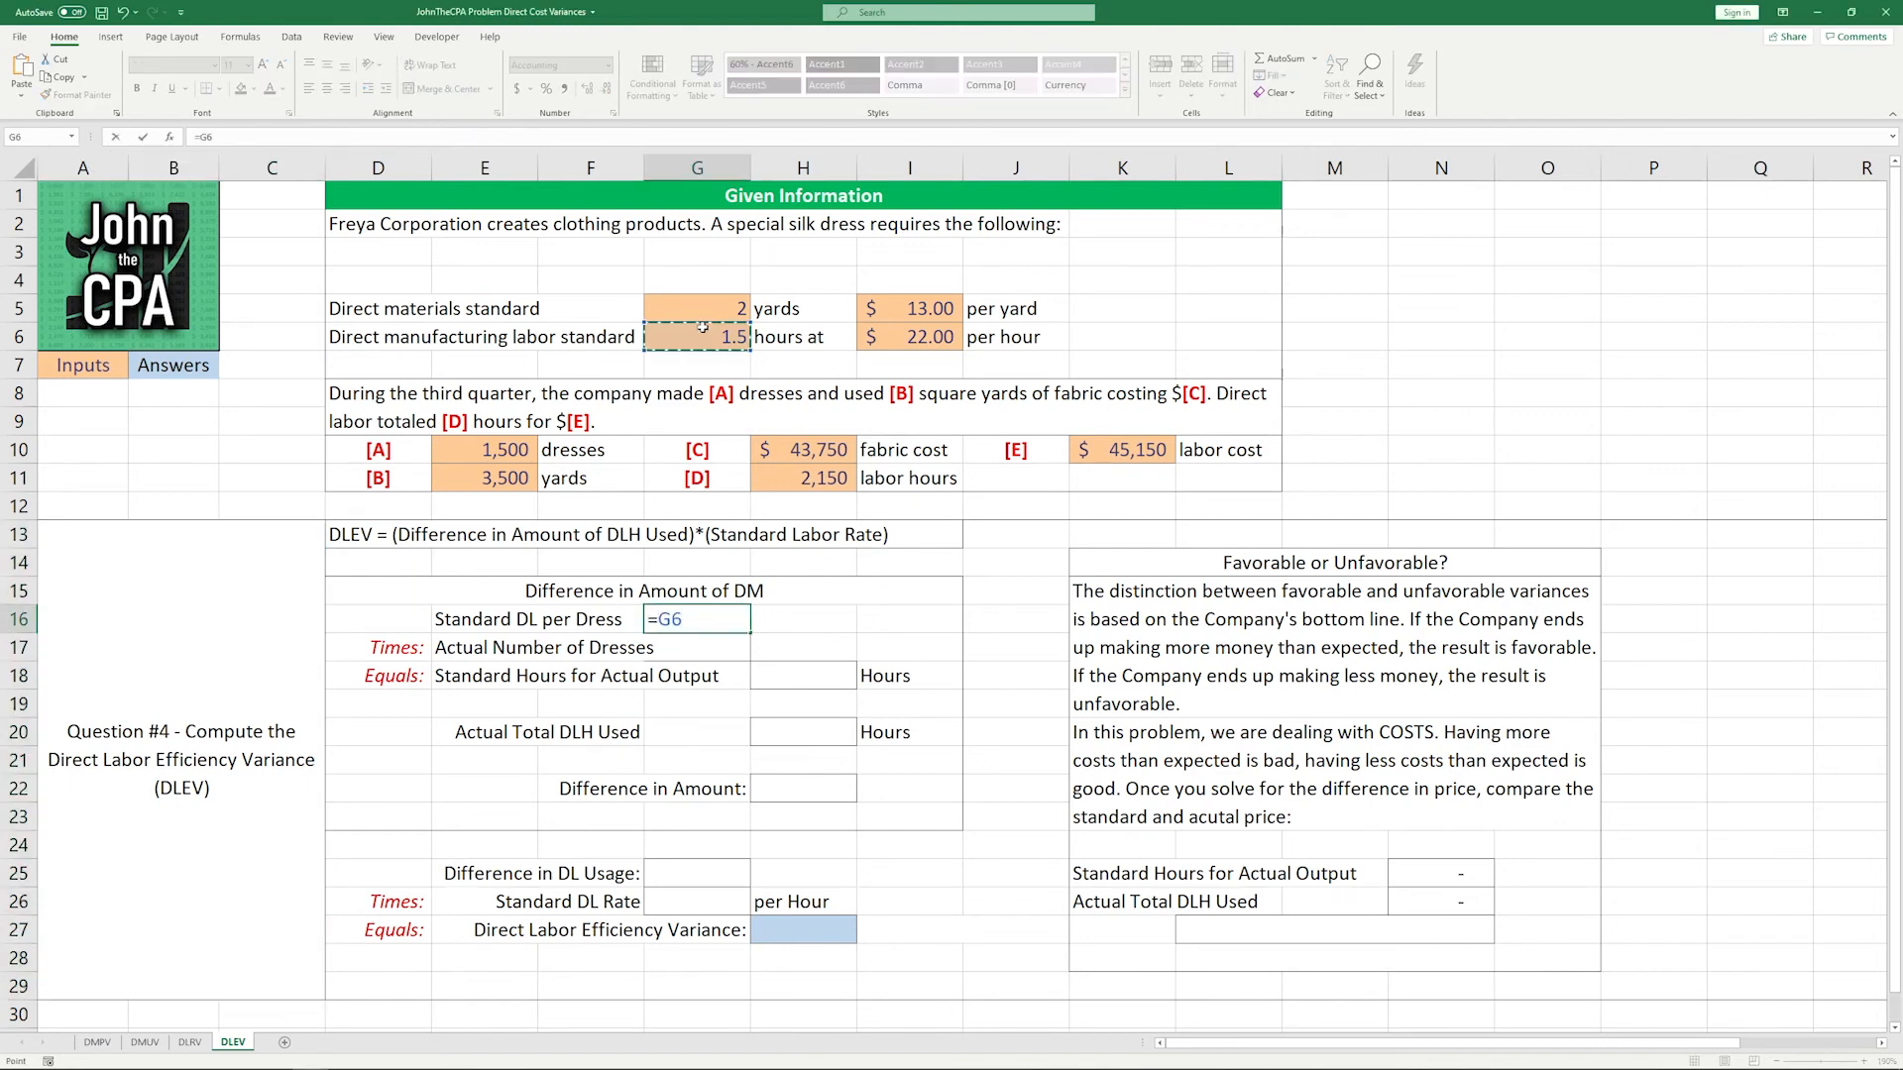
{"action": "key", "text": "Return"}
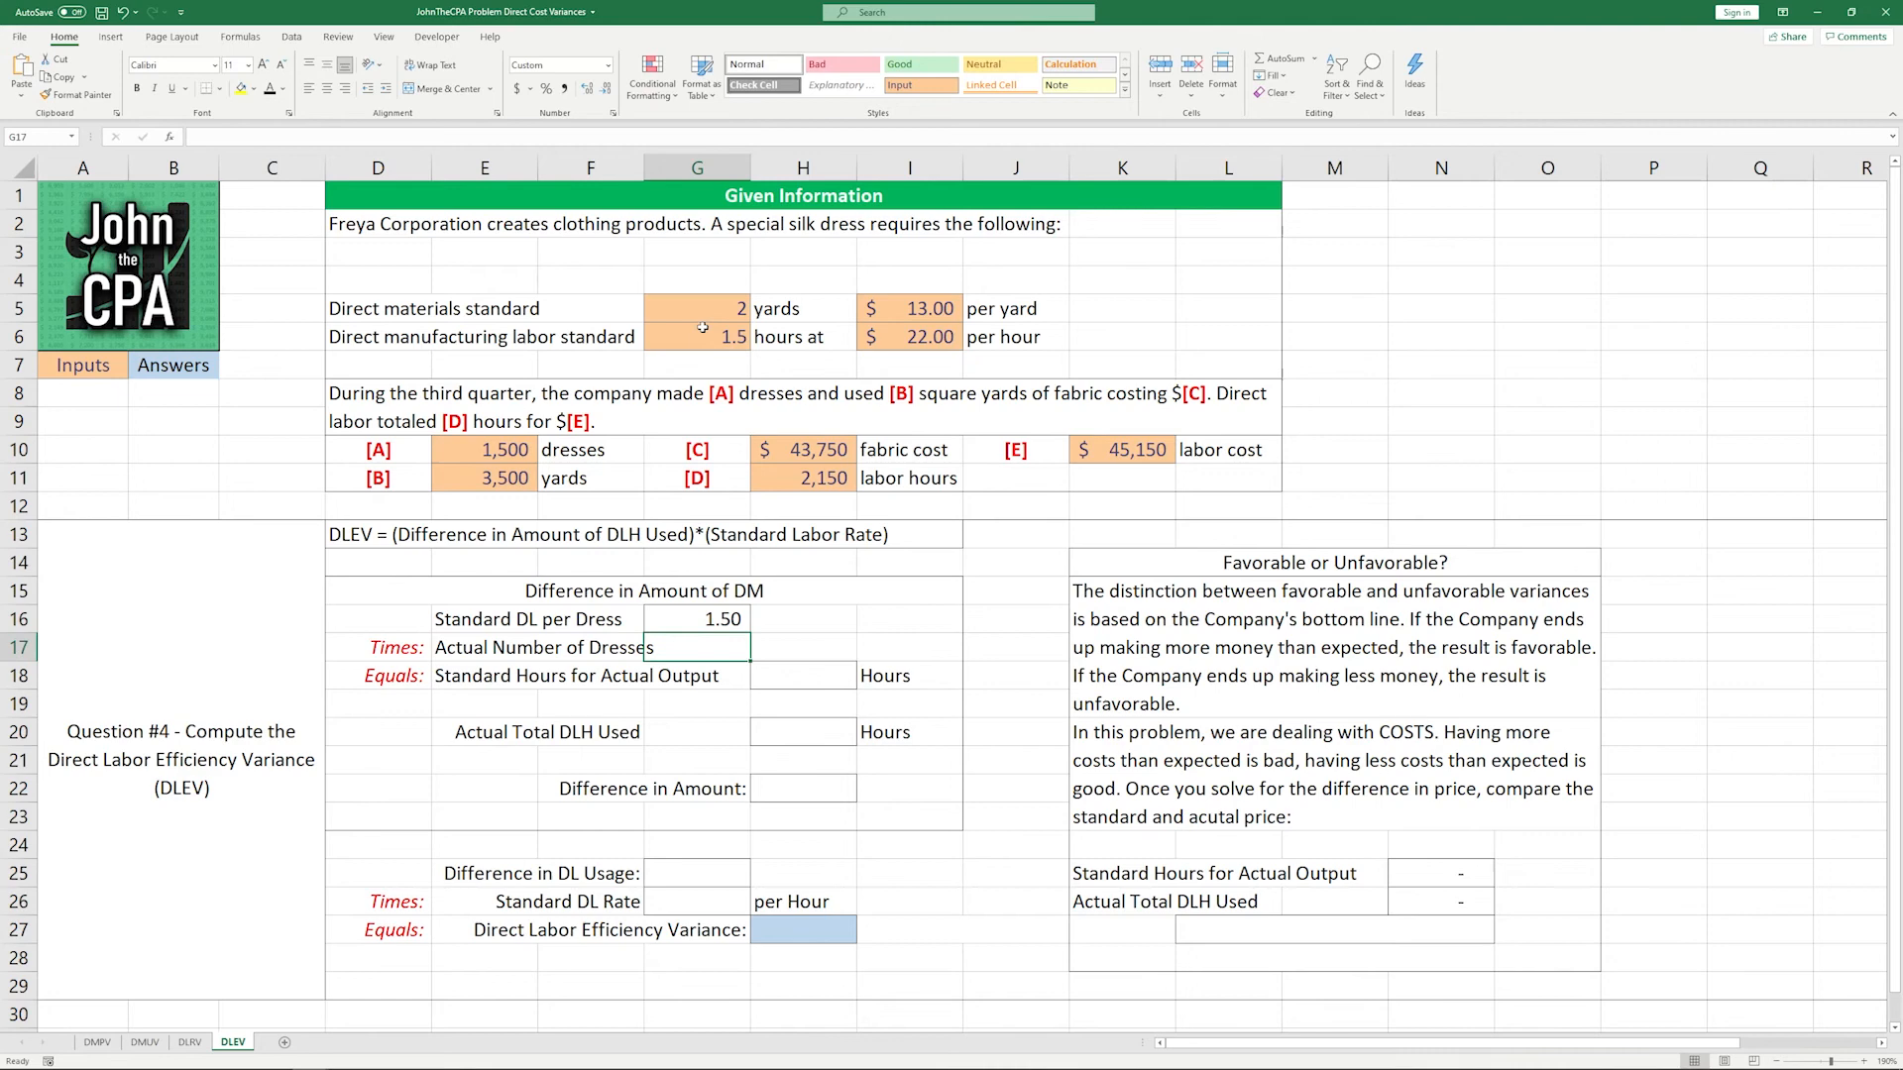
{"action": "type", "text": "="}
{"action": "left_click", "coordinate": [492, 454]}
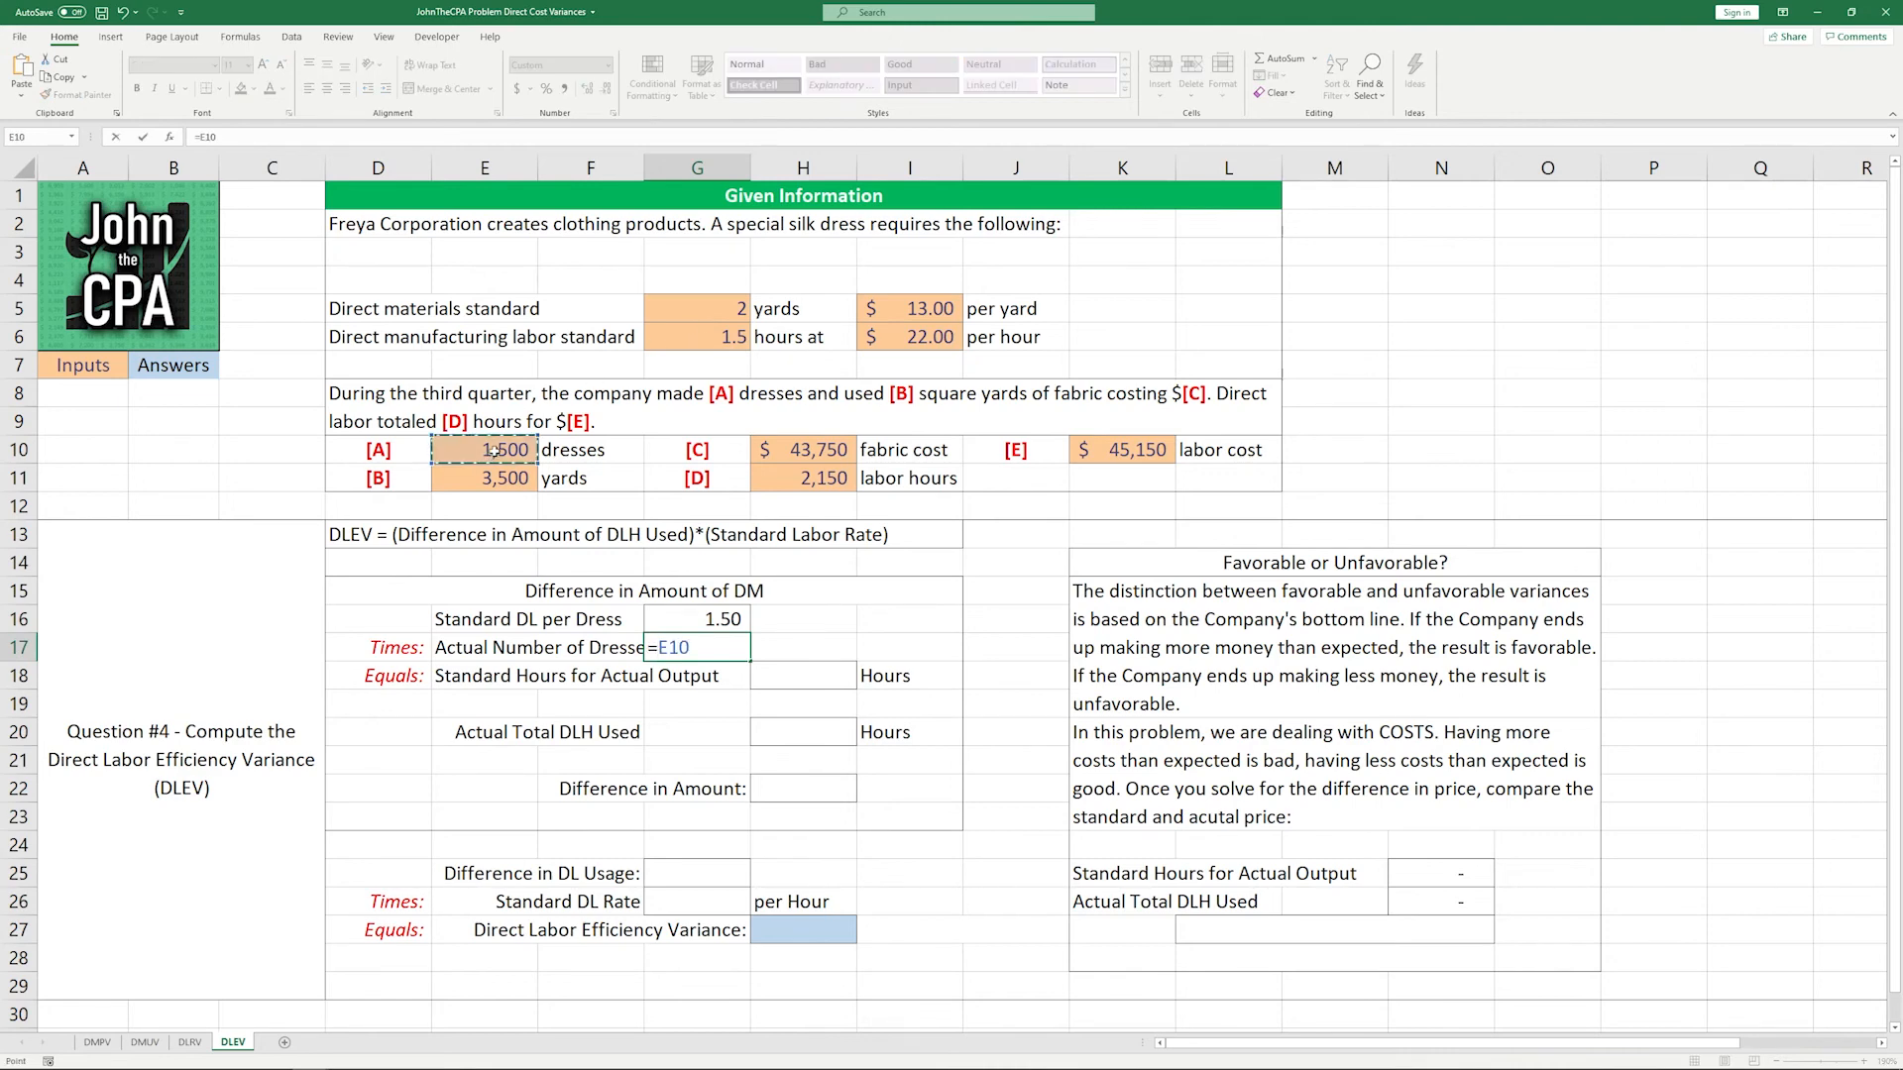
{"action": "key", "text": "Return"}
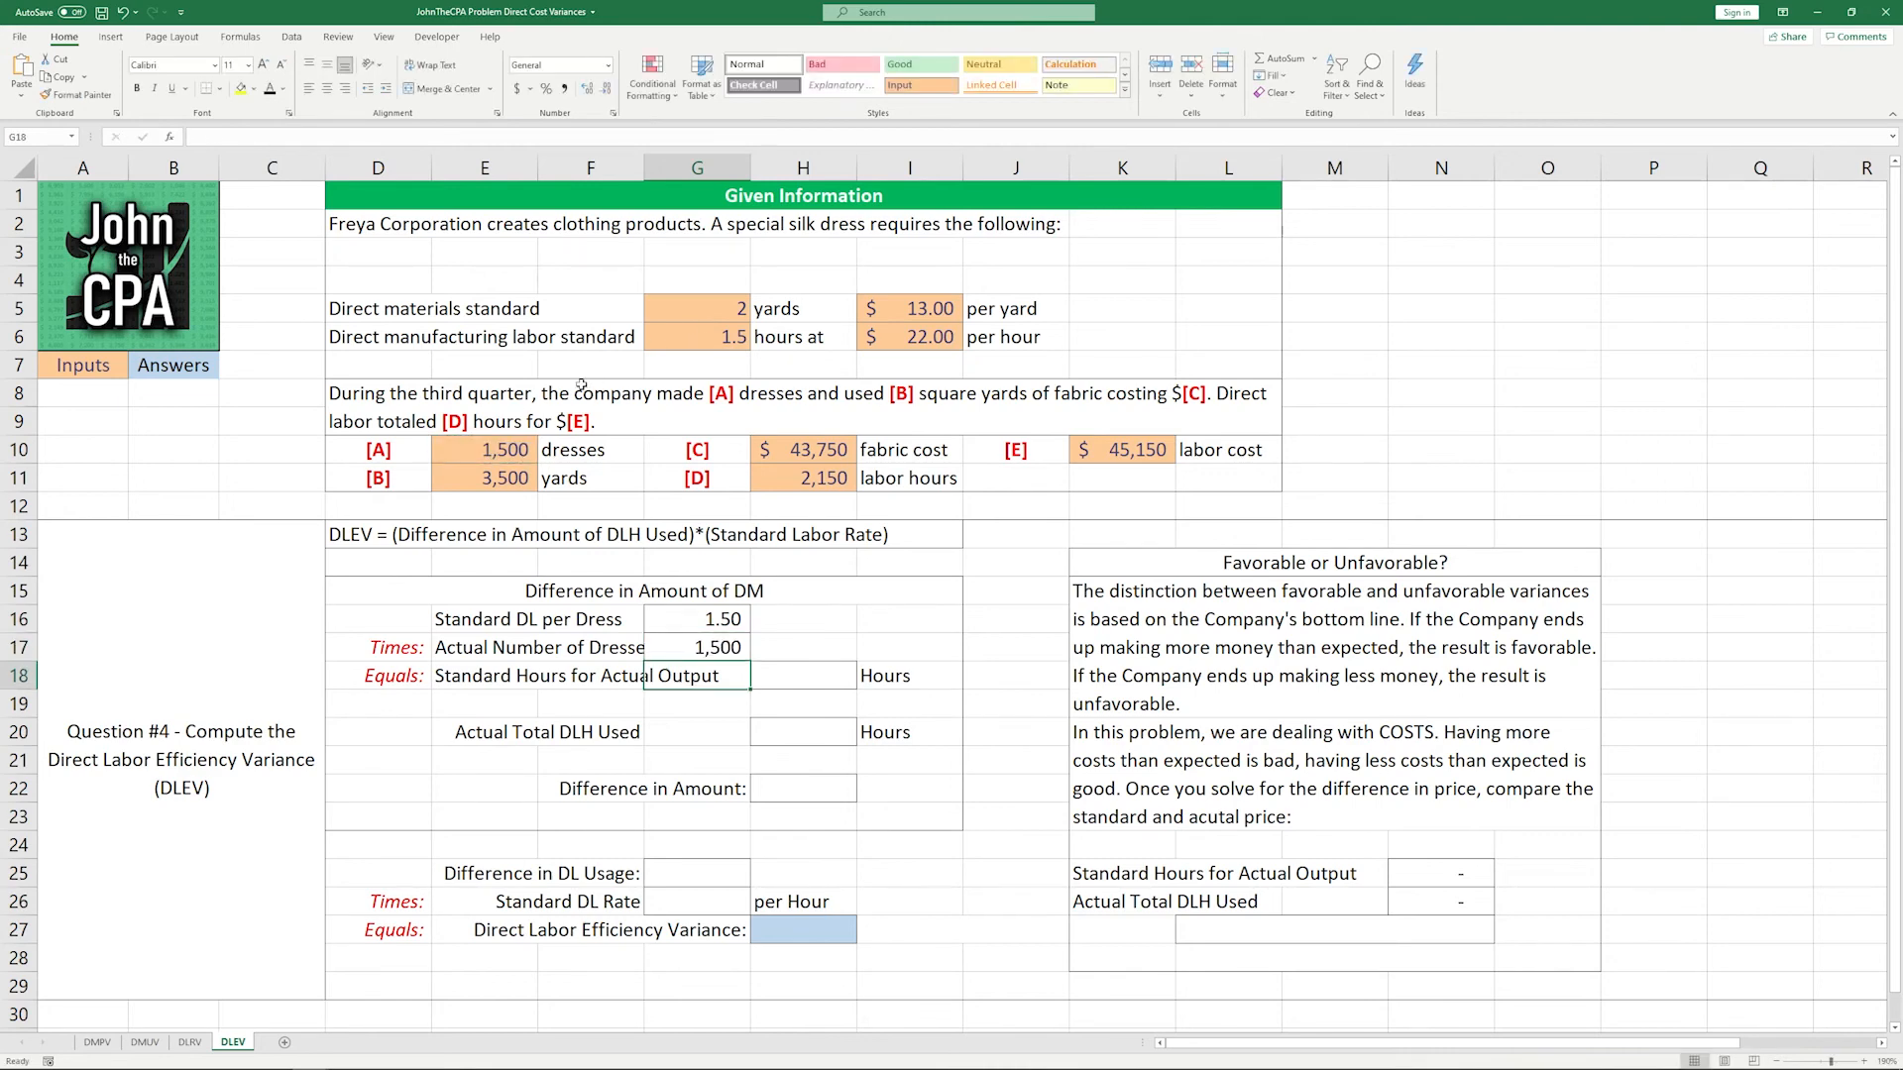
Step: Calculate Standard Hours for Actual Output in H18 by multiplying G16 by G17
{"action": "key", "text": "Right"}
{"action": "type", "text": "="}
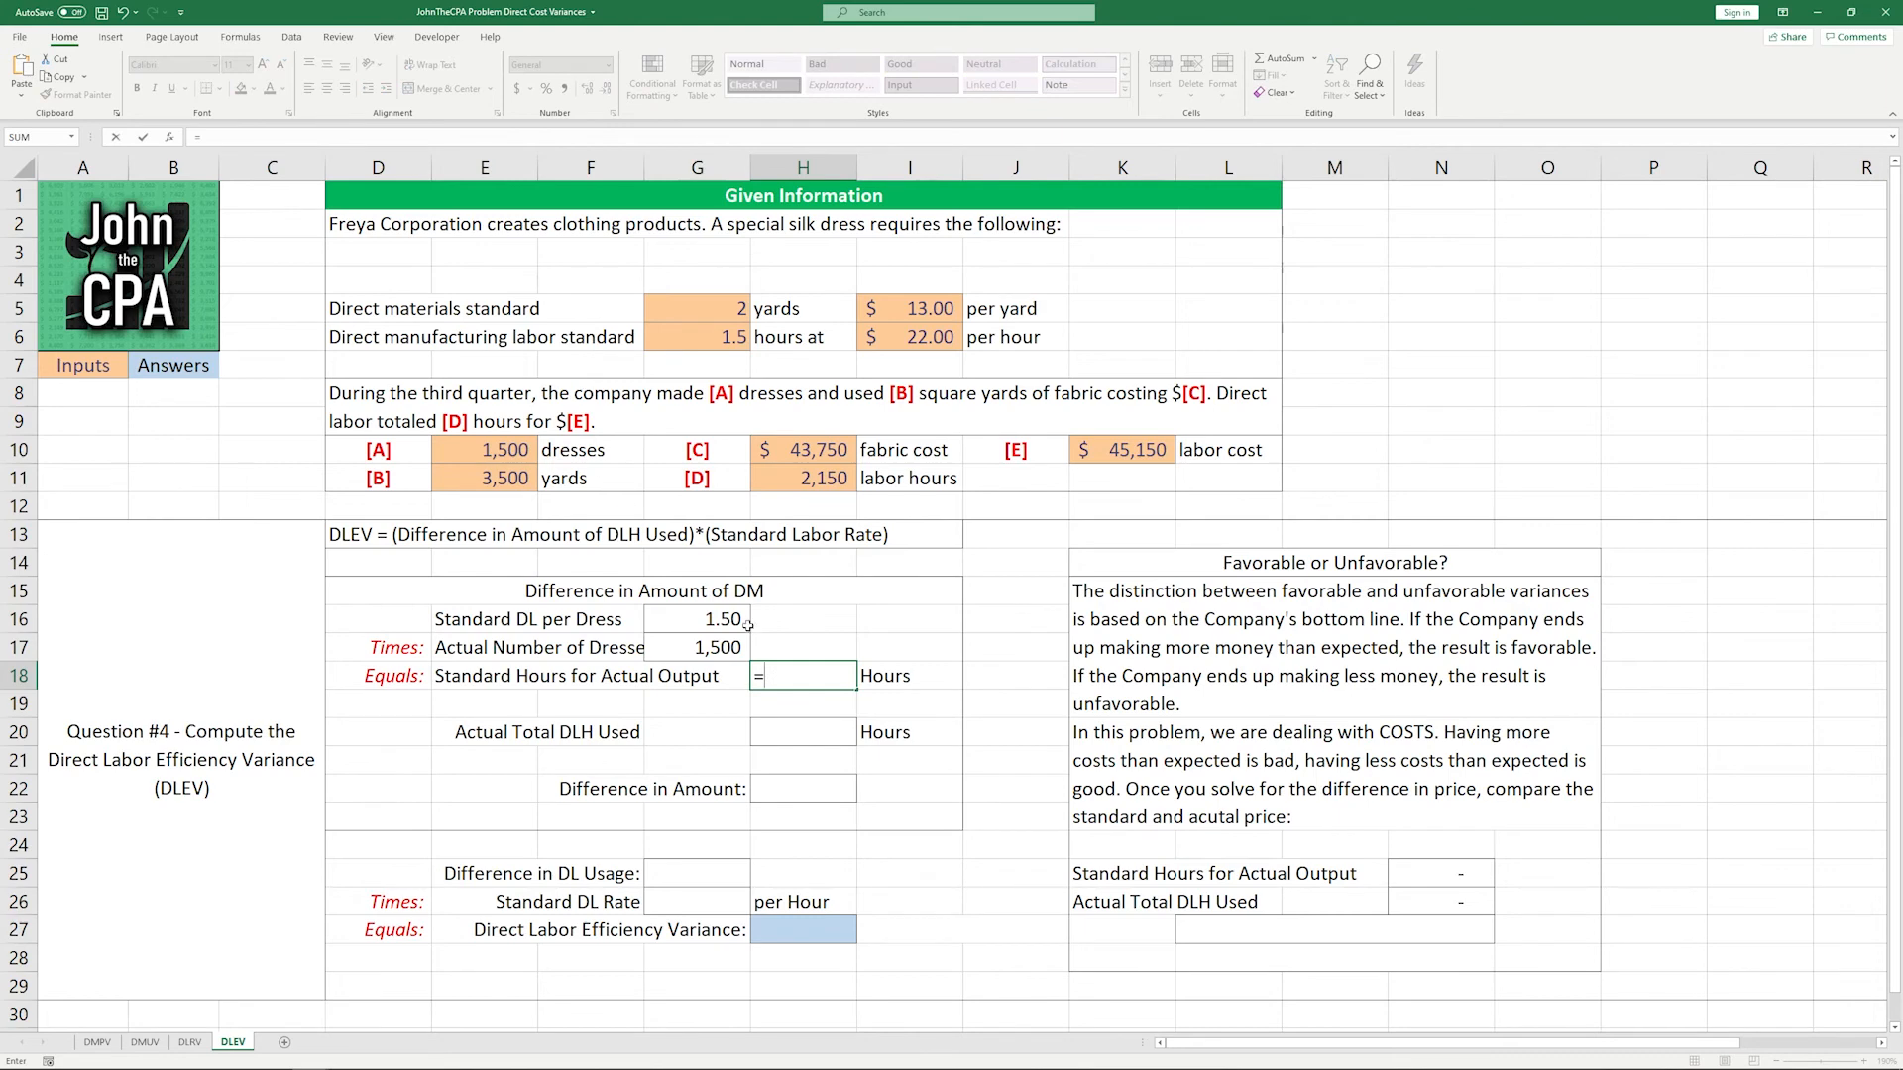
{"action": "left_click", "coordinate": [741, 621]}
{"action": "type", "text": "*"}
{"action": "left_click", "coordinate": [729, 645]}
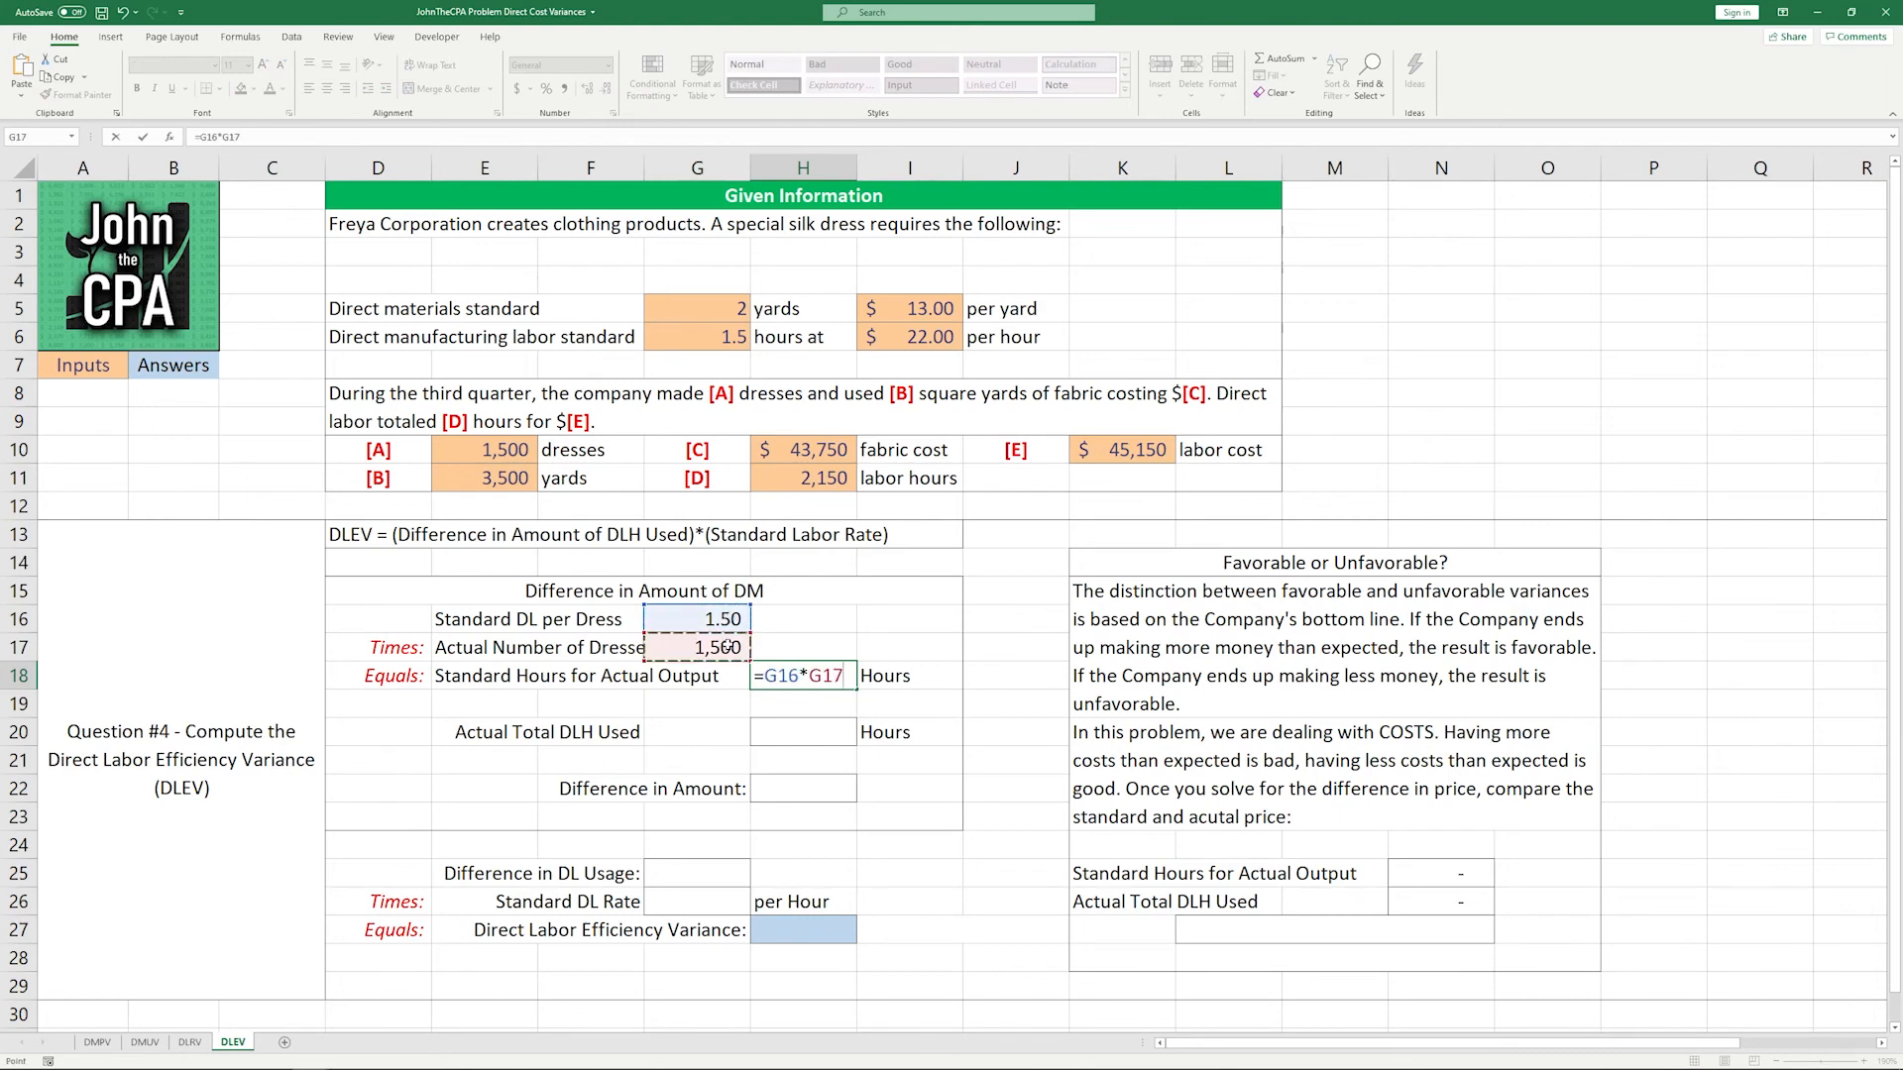
{"action": "key", "text": "Return"}
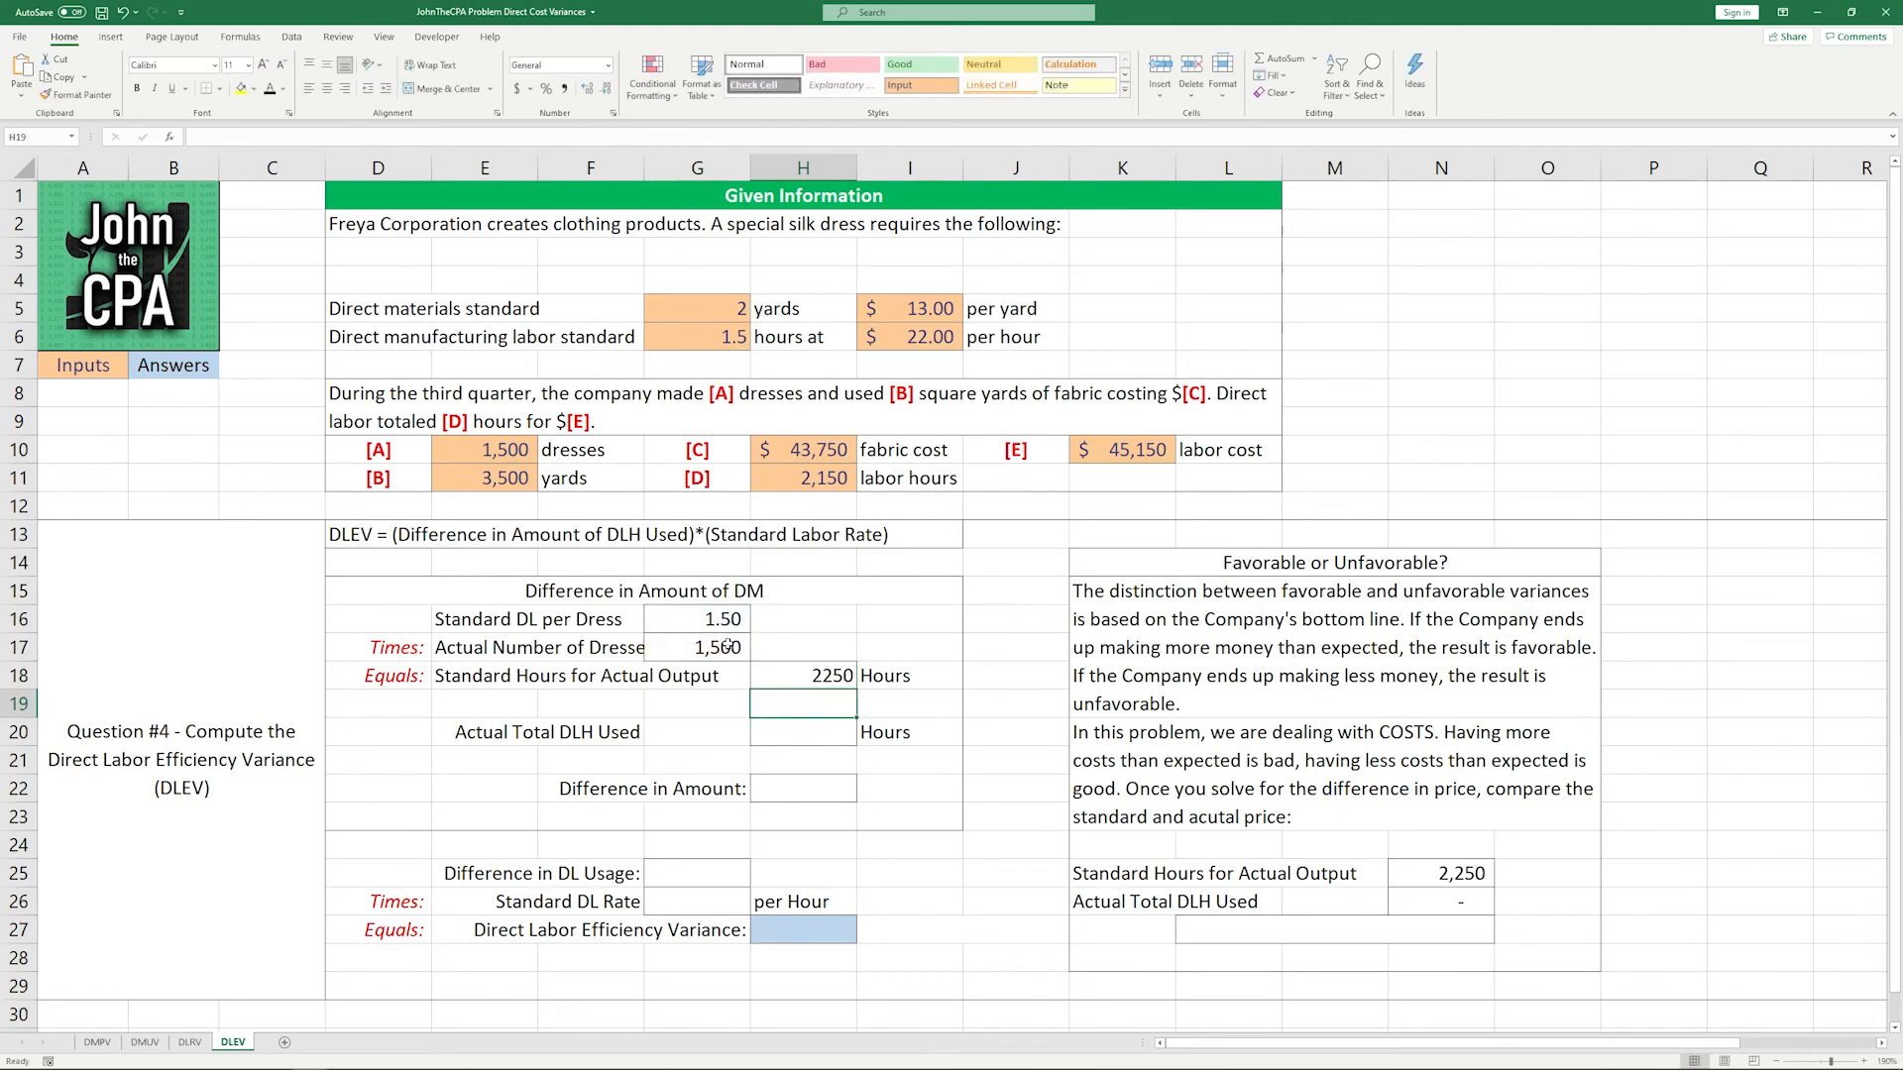
Step: Link Actual Total DLH Used in H20 to the labor hours in H11
{"action": "key", "text": "Down"}
{"action": "type", "text": "="}
{"action": "left_click", "coordinate": [806, 486]}
{"action": "key", "text": "Return"}
Step: Calculate Difference in Amount in H22 by subtracting the actual hours in H20 from the standard hours in H18
{"action": "key", "text": "Down"}
{"action": "type", "text": "="}
{"action": "key", "text": "Up"}
{"action": "key", "text": "Up"}
{"action": "key", "text": "Up"}
{"action": "key", "text": "Up"}
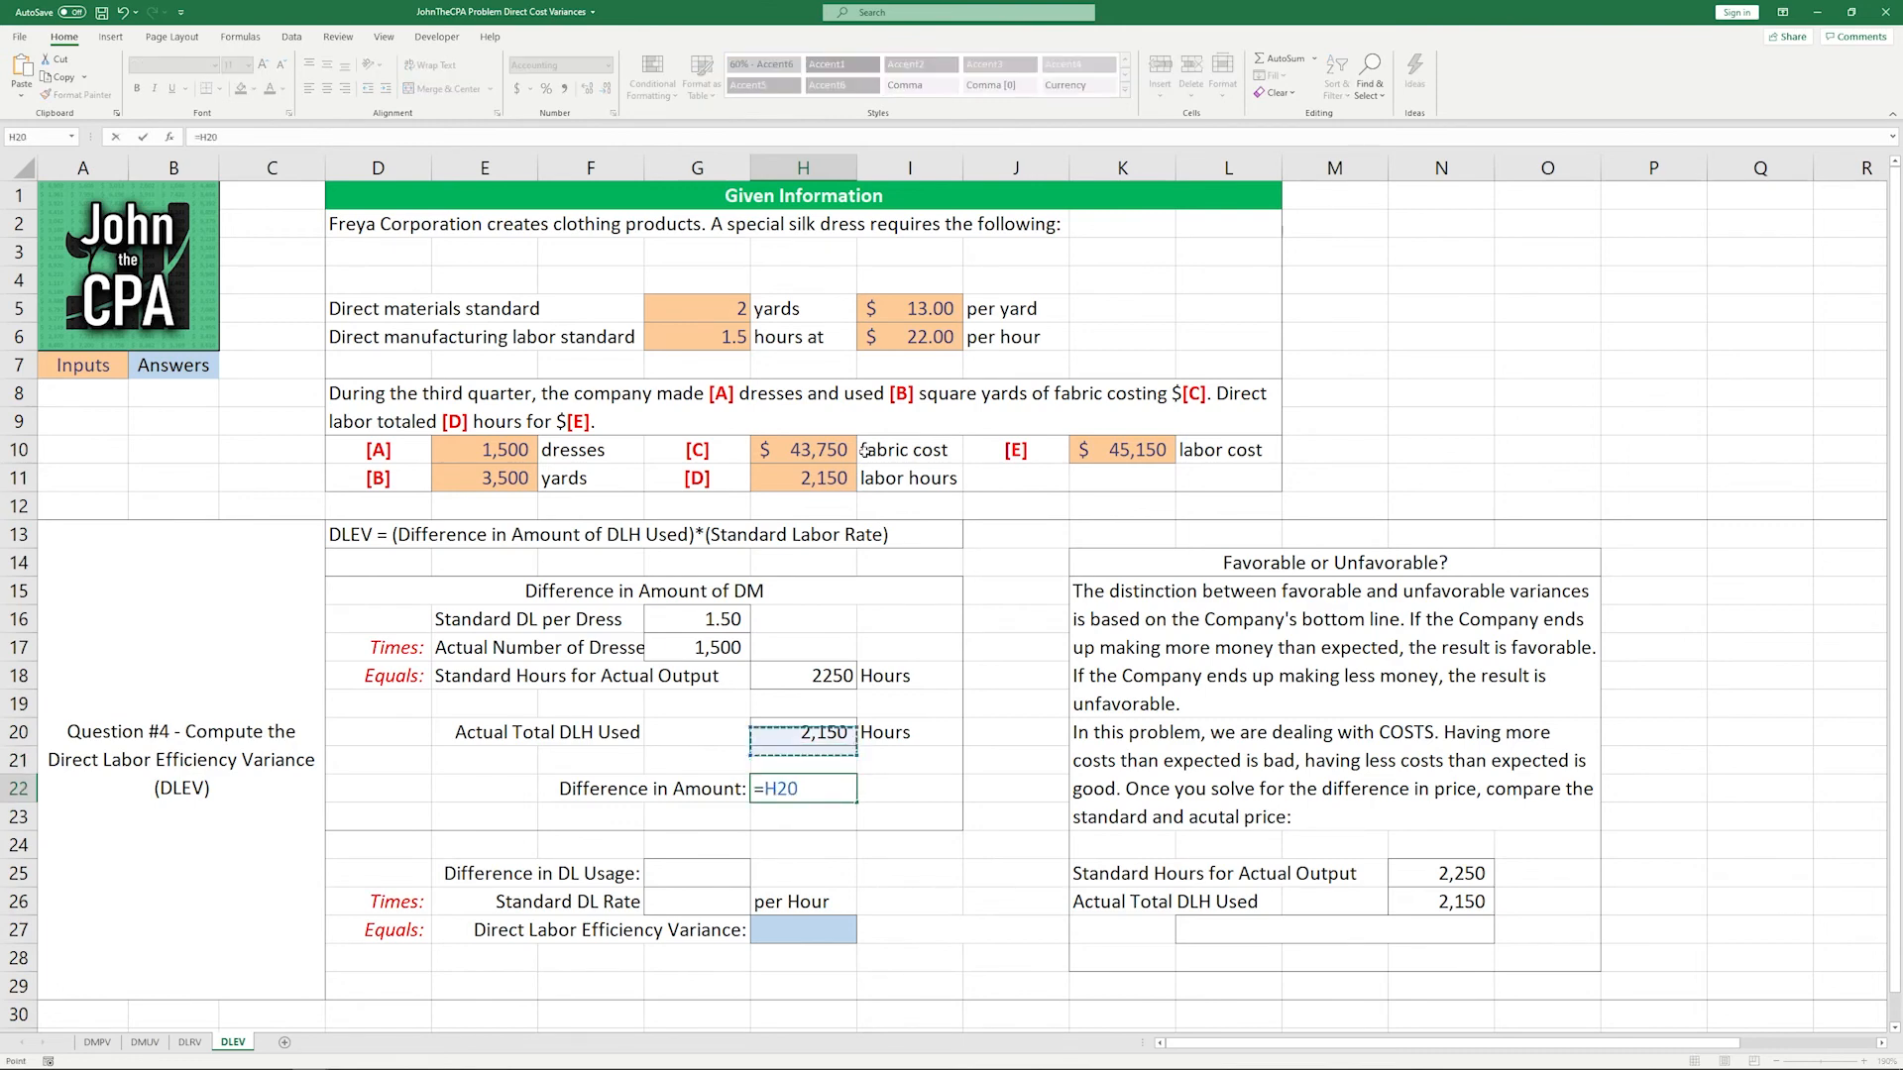
{"action": "type", "text": "-"}
{"action": "key", "text": "Up"}
{"action": "key", "text": "Up"}
{"action": "key", "text": "Return"}
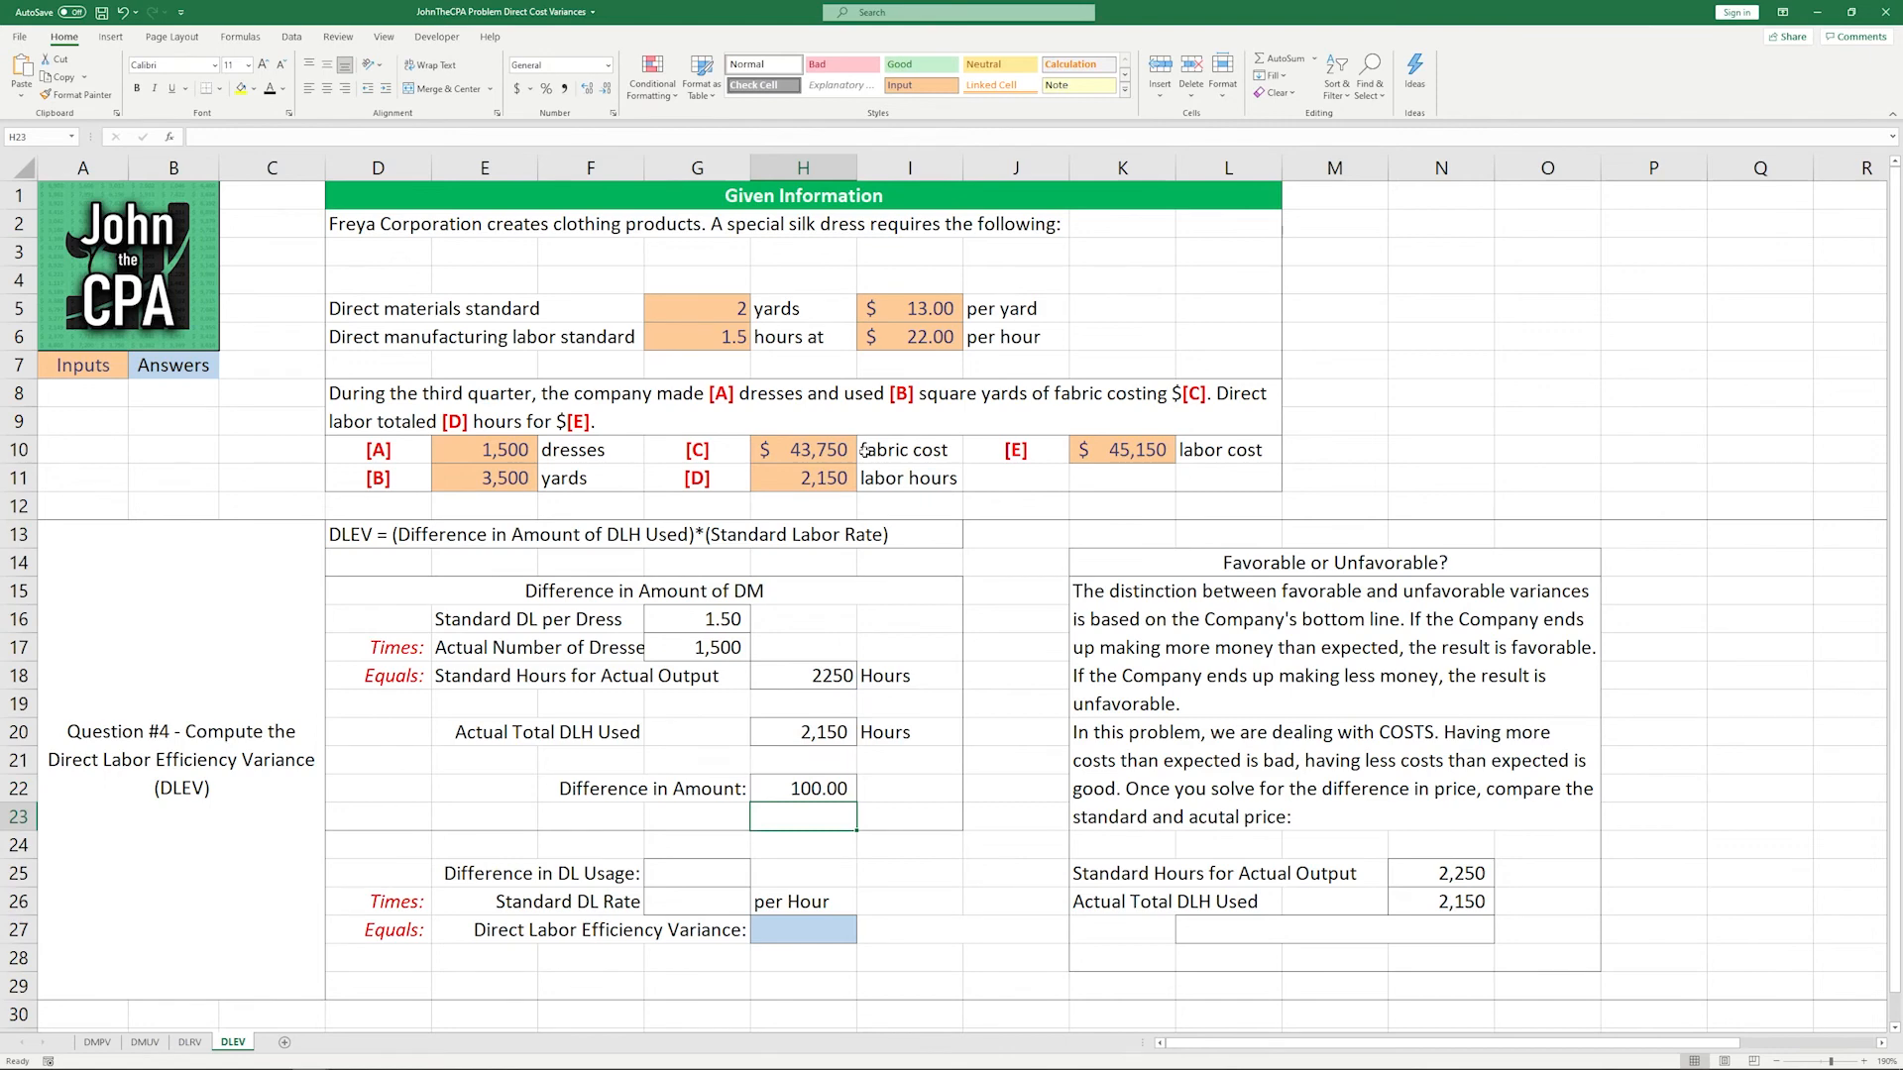
Step: Link Difference in DL Usage in G25 to H22 and format it in comma style without a dollar sign
{"action": "key", "text": "Left"}
{"action": "key", "text": "Down"}
{"action": "key", "text": "Down"}
{"action": "type", "text": "="}
{"action": "left_click", "coordinate": [779, 790]}
{"action": "key", "text": "Return"}
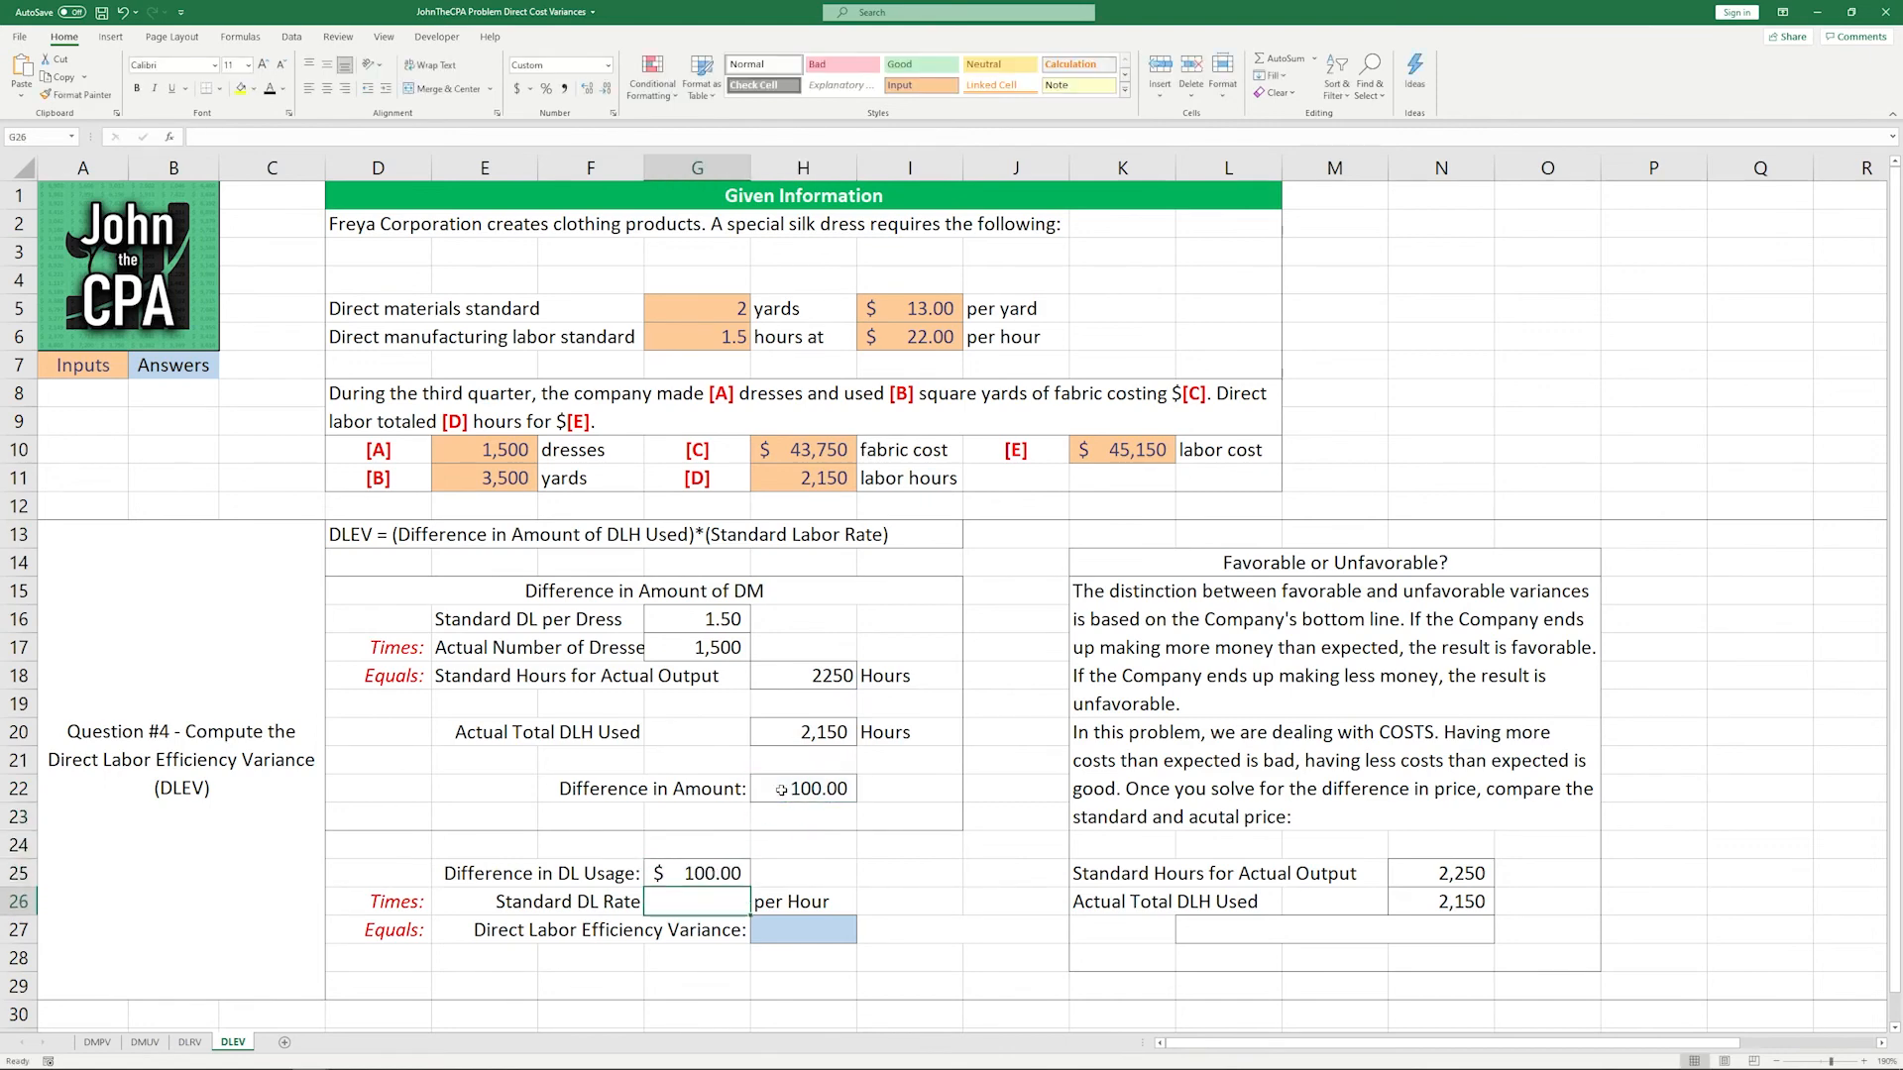
{"action": "key", "text": "Up"}
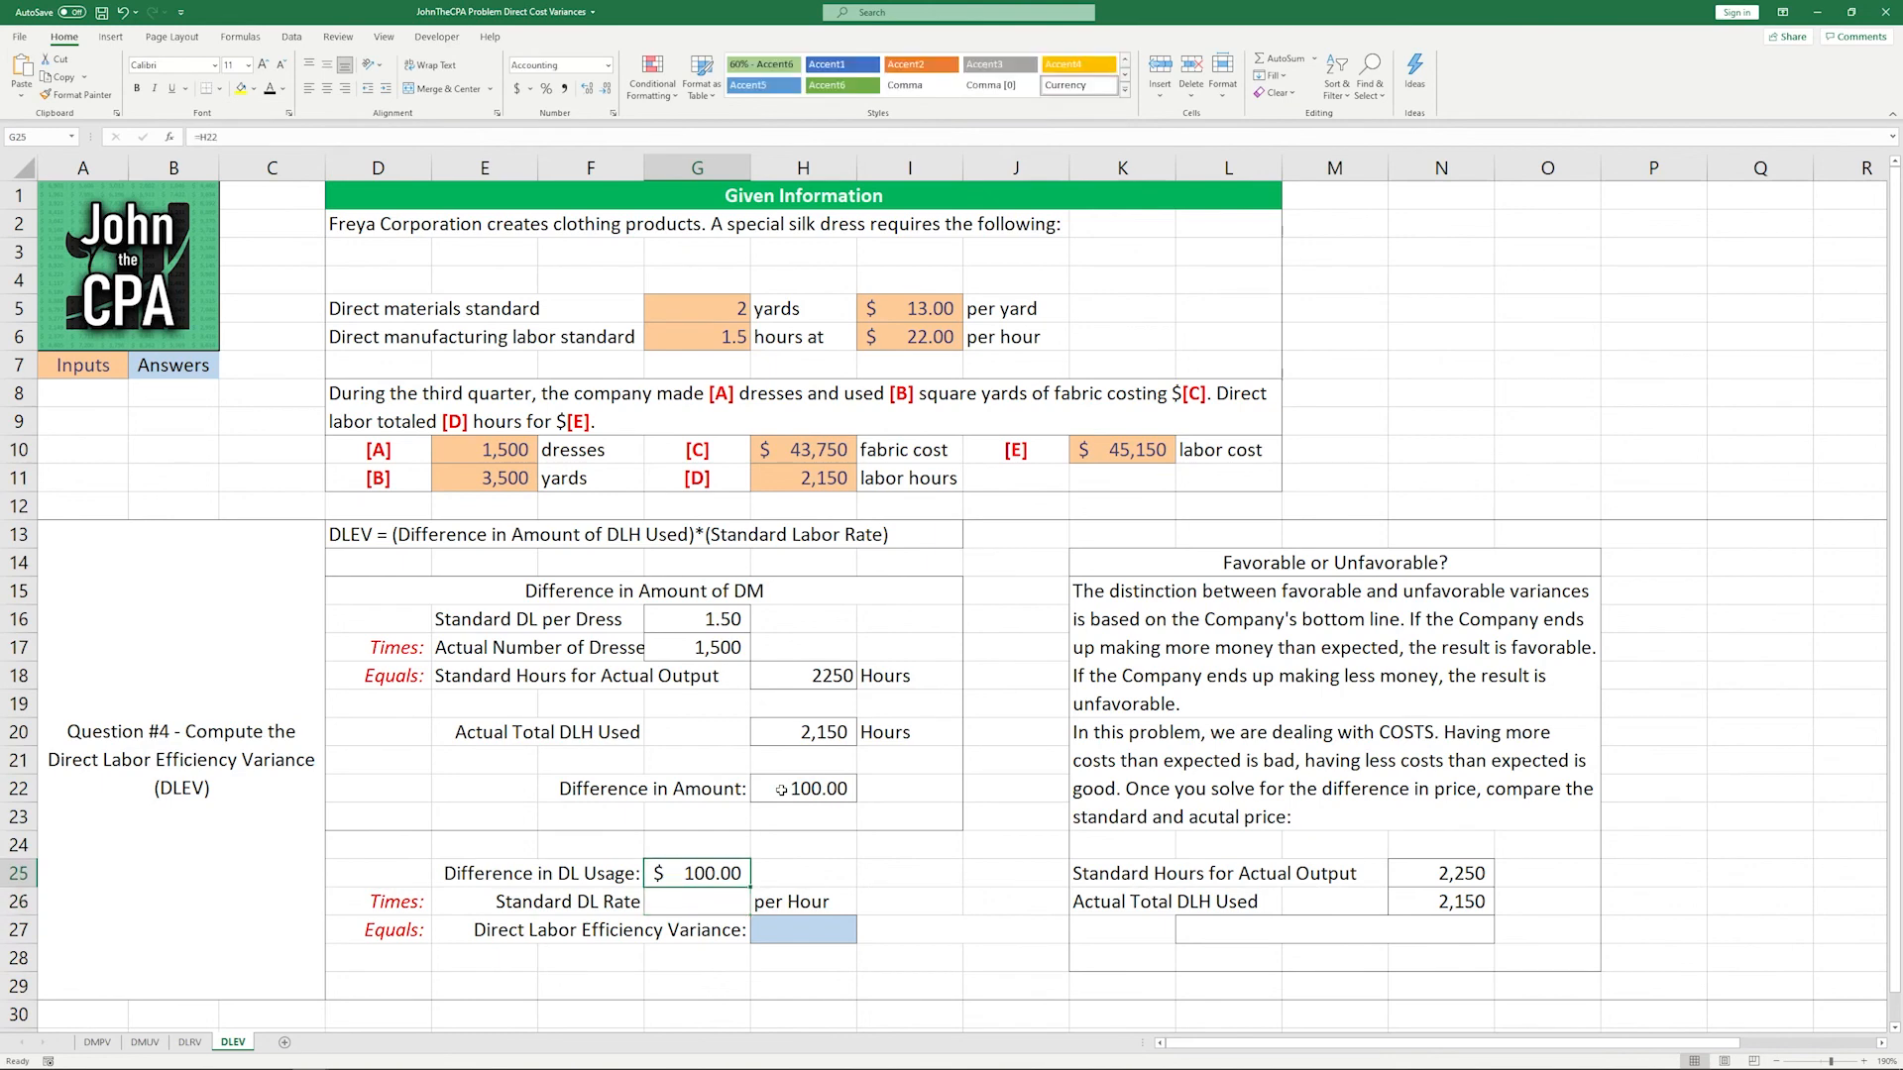
{"action": "left_click", "coordinate": [565, 91]}
Step: Link Standard DL Rate in G26 to the direct labor standard rate per hour in I6
{"action": "left_click", "coordinate": [716, 907]}
{"action": "type", "text": "="}
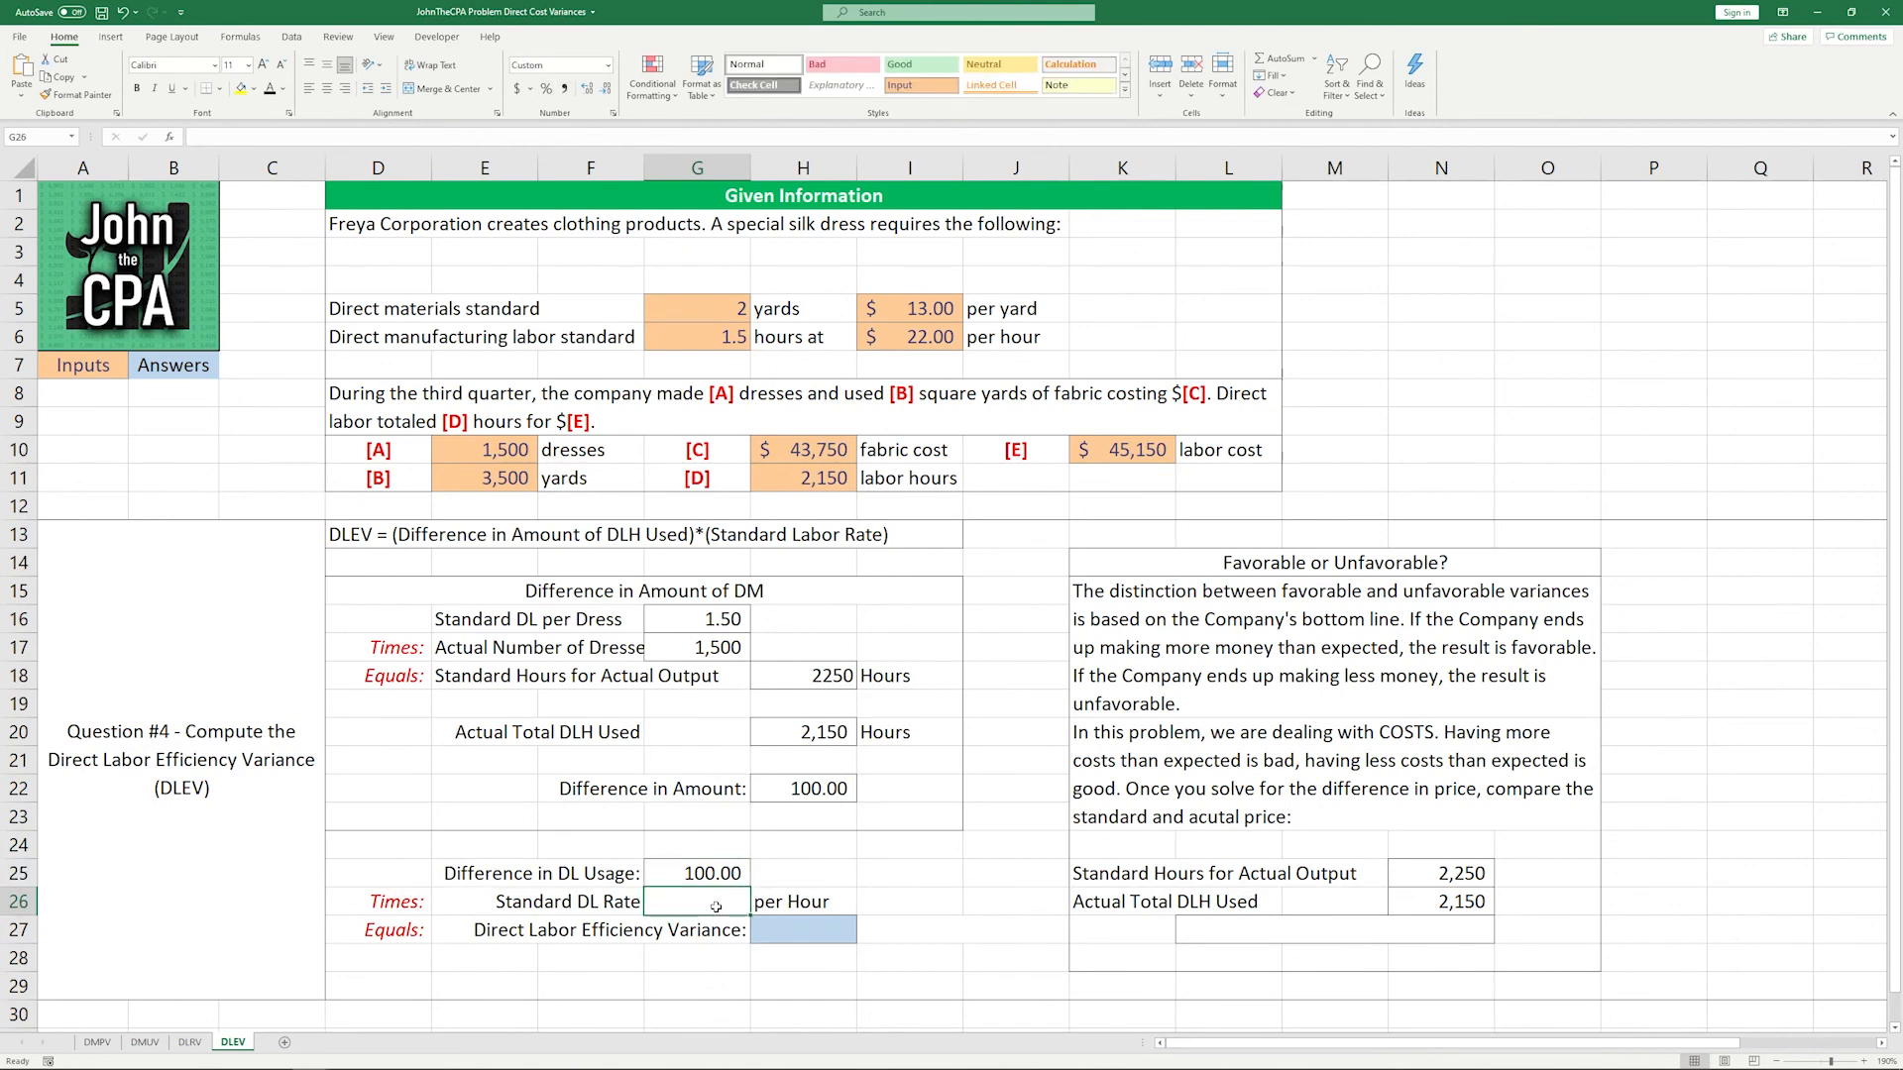
{"action": "left_click", "coordinate": [931, 310]}
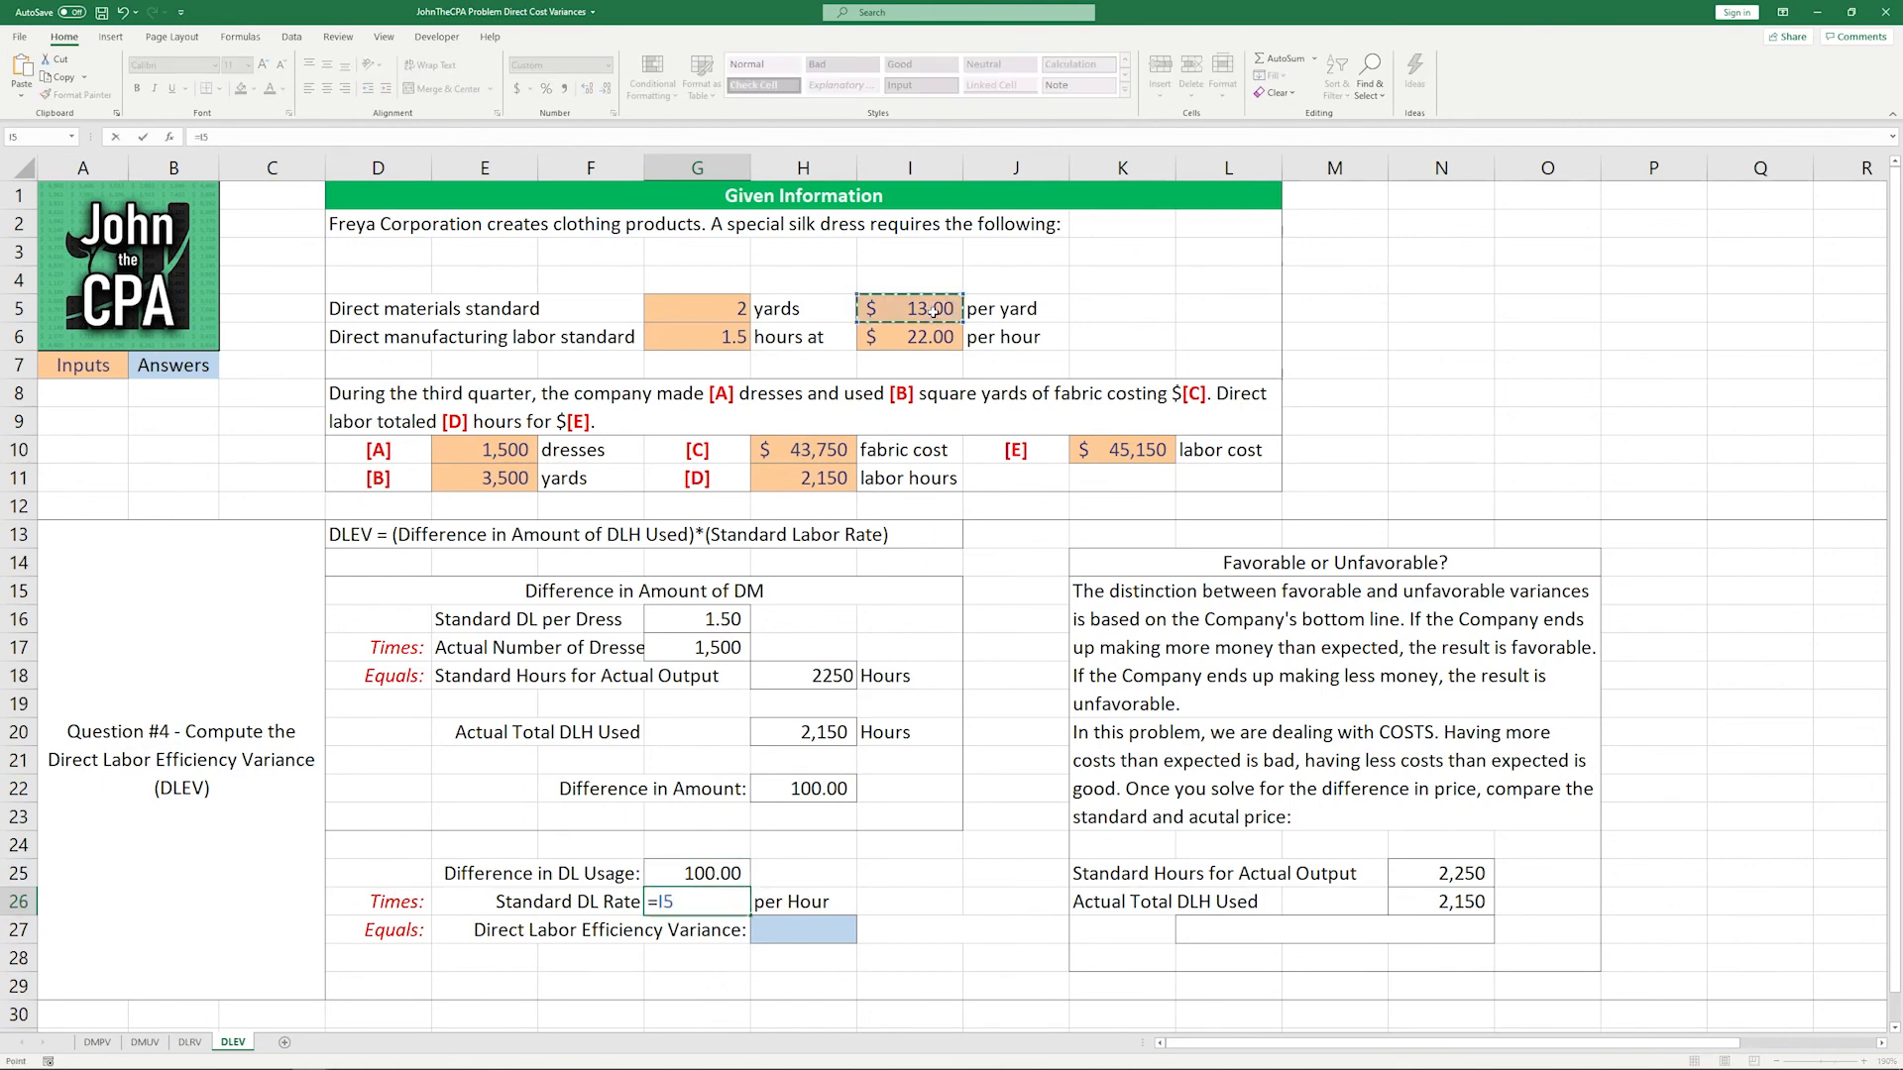
{"action": "left_click", "coordinate": [936, 334]}
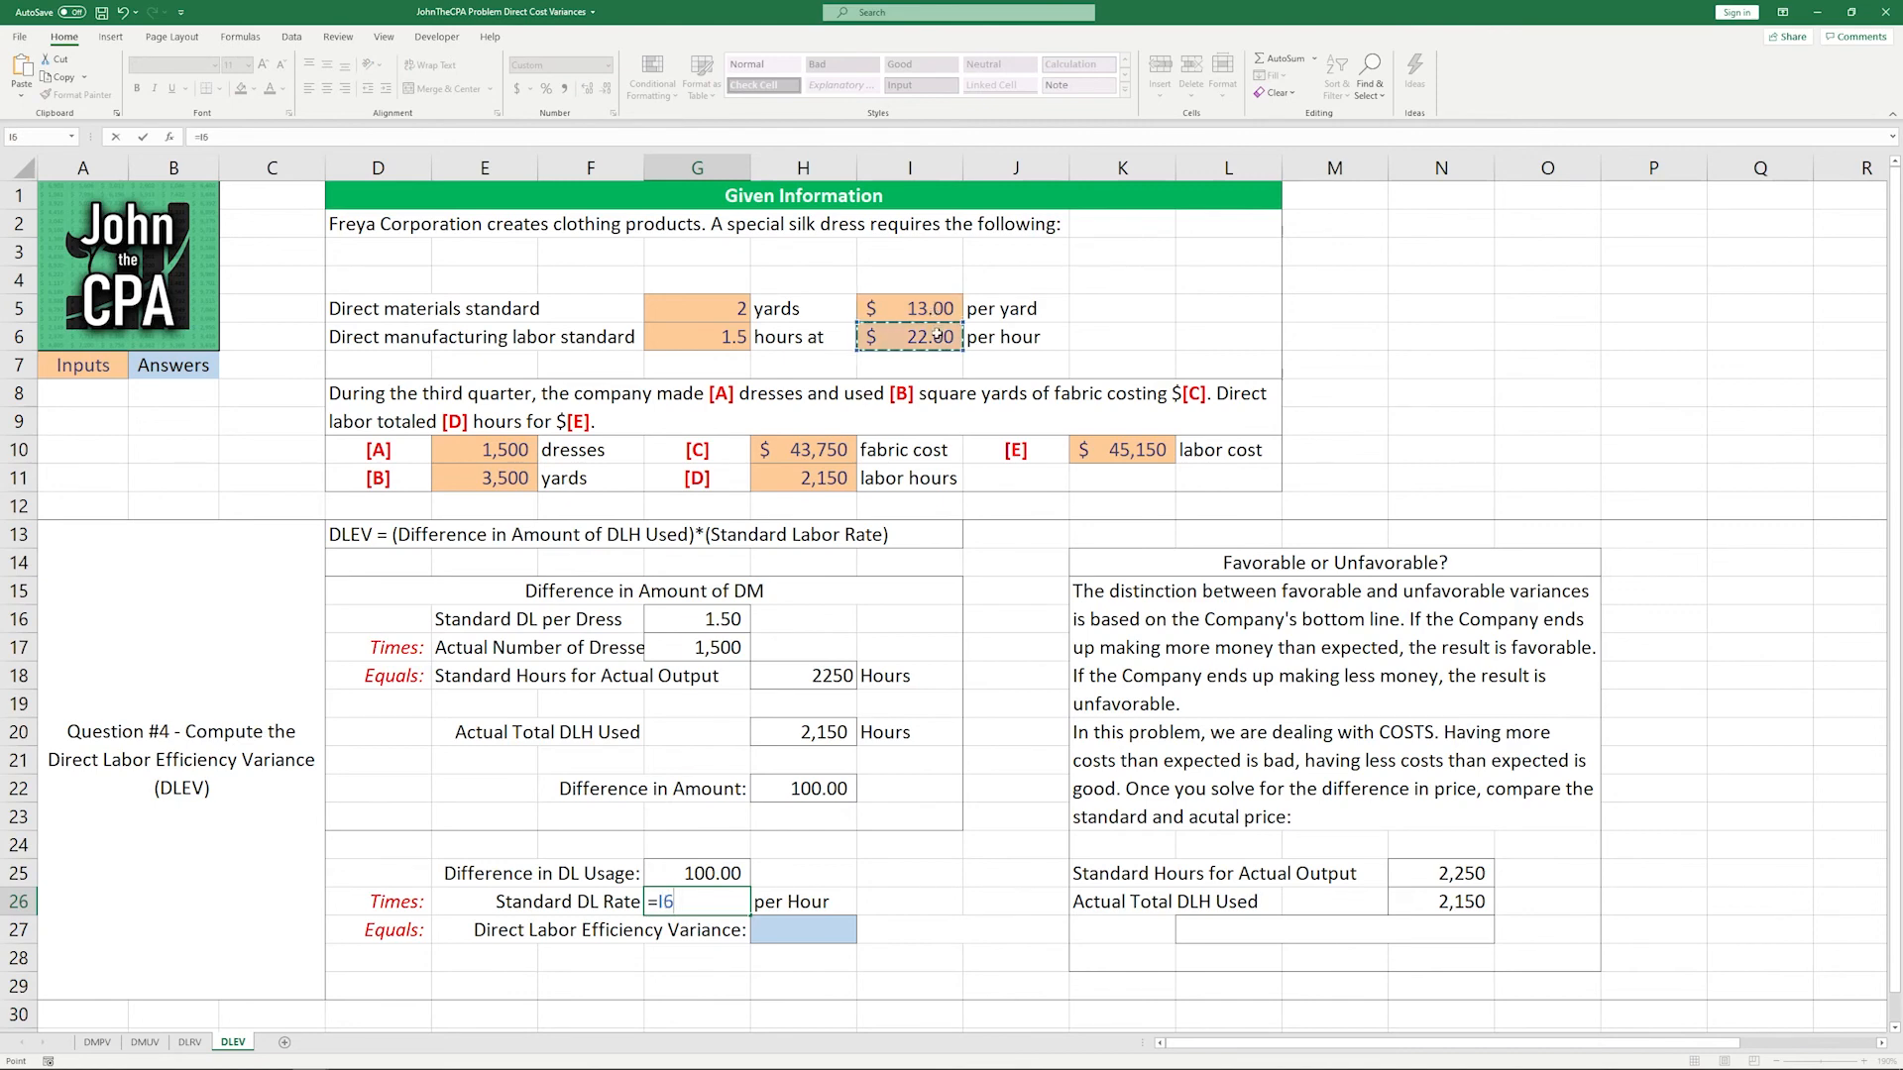
{"action": "key", "text": "Return"}
Step: Calculate the Direct Labor Efficiency Variance in H27 by multiplying the usage difference in G25 by the standard rate in G26
{"action": "key", "text": "Right"}
{"action": "type", "text": "="}
{"action": "key", "text": "Left"}
{"action": "key", "text": "Up"}
{"action": "key", "text": "Up"}
{"action": "type", "text": "*"}
{"action": "key", "text": "Left"}
{"action": "key", "text": "Up"}
{"action": "key", "text": "Return"}
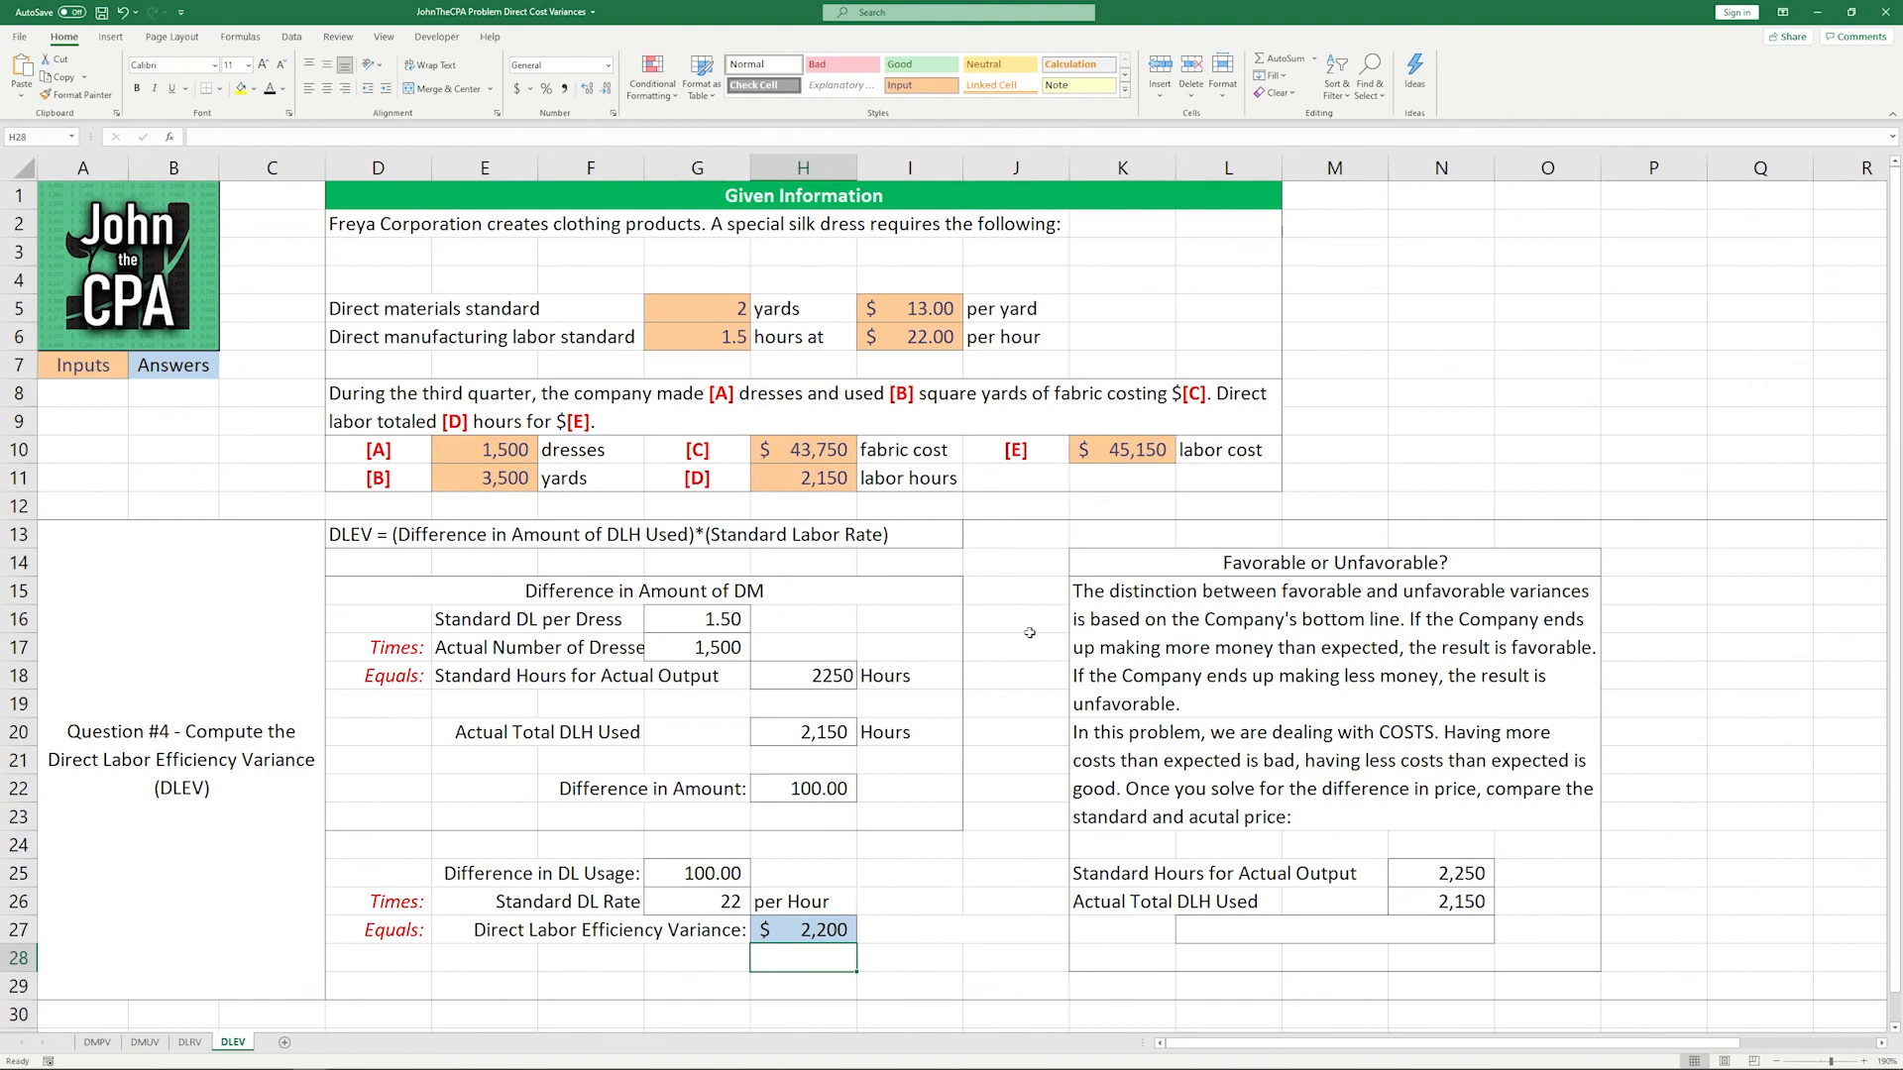
Step: Change the font color to black for the DLEV comparison verdict in L27 and the result label in I27
{"action": "left_click", "coordinate": [1333, 921]}
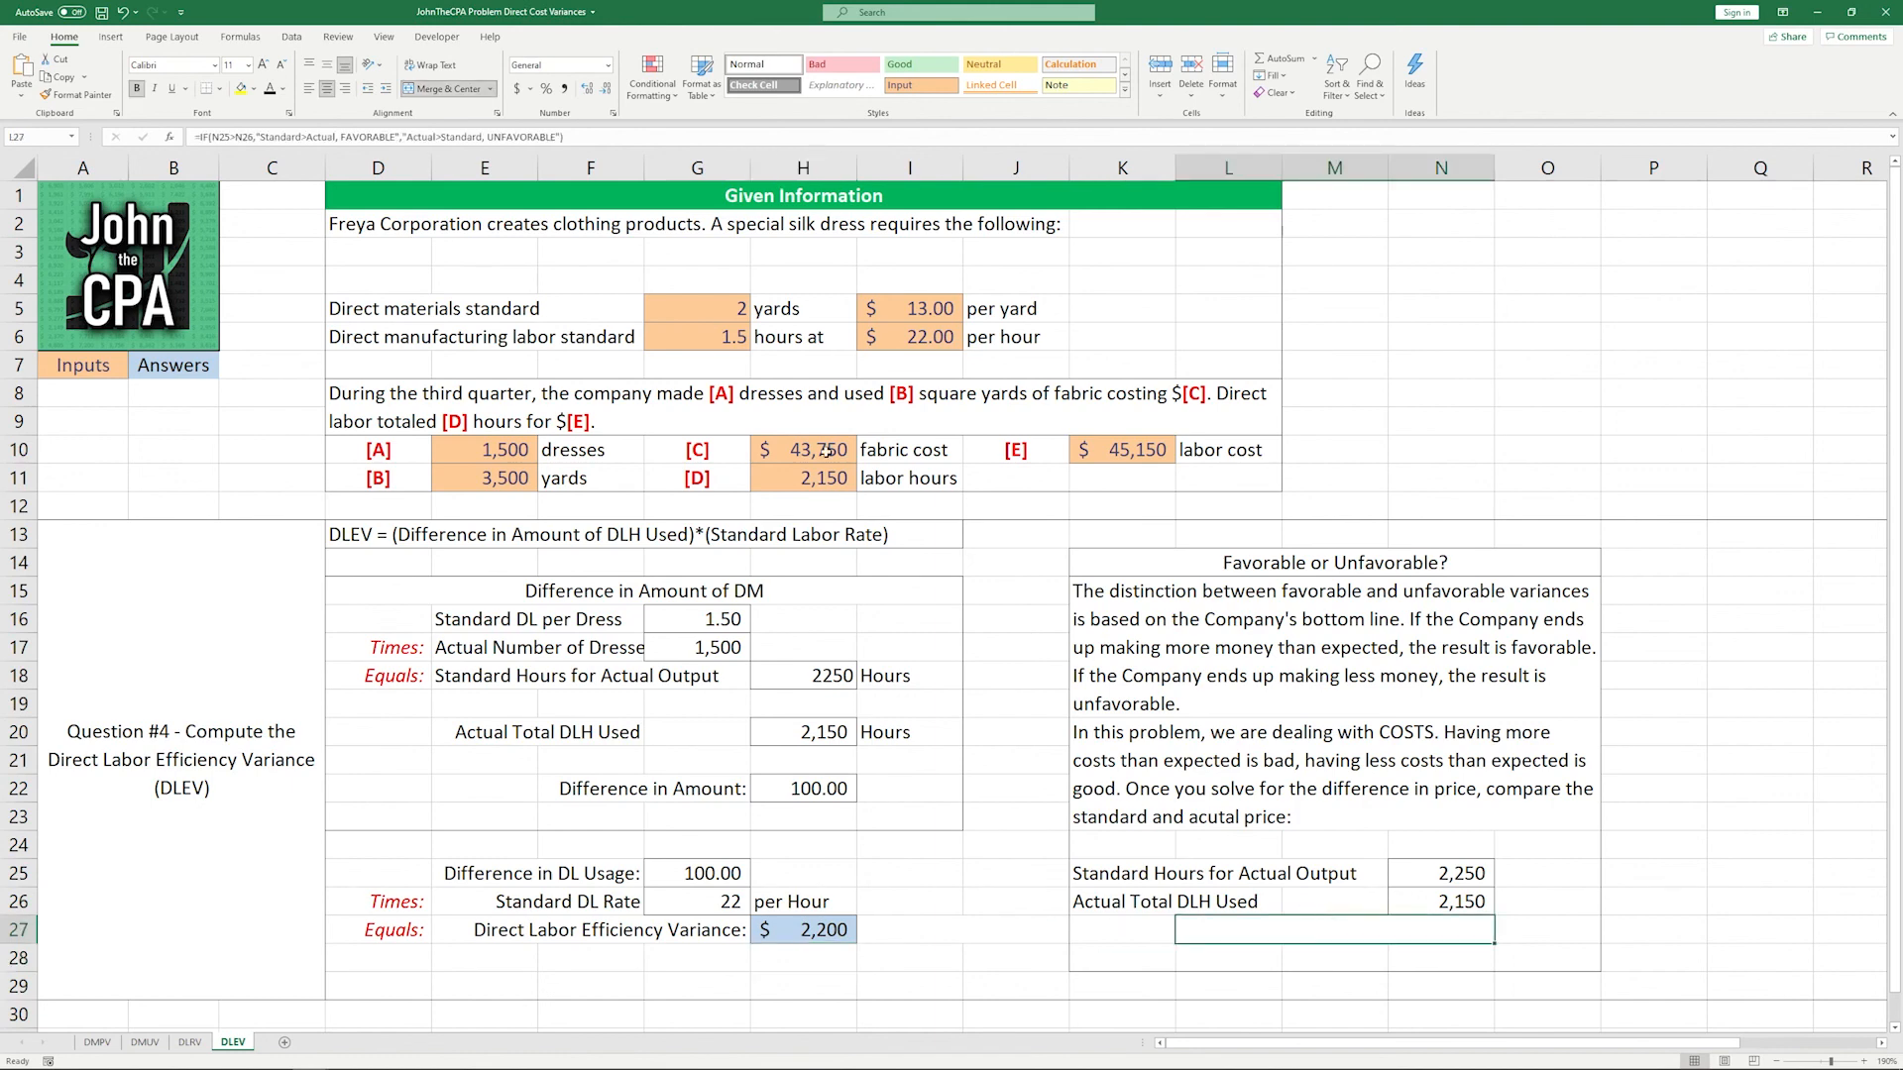
{"action": "left_click", "coordinate": [269, 90]}
{"action": "left_click", "coordinate": [935, 922]}
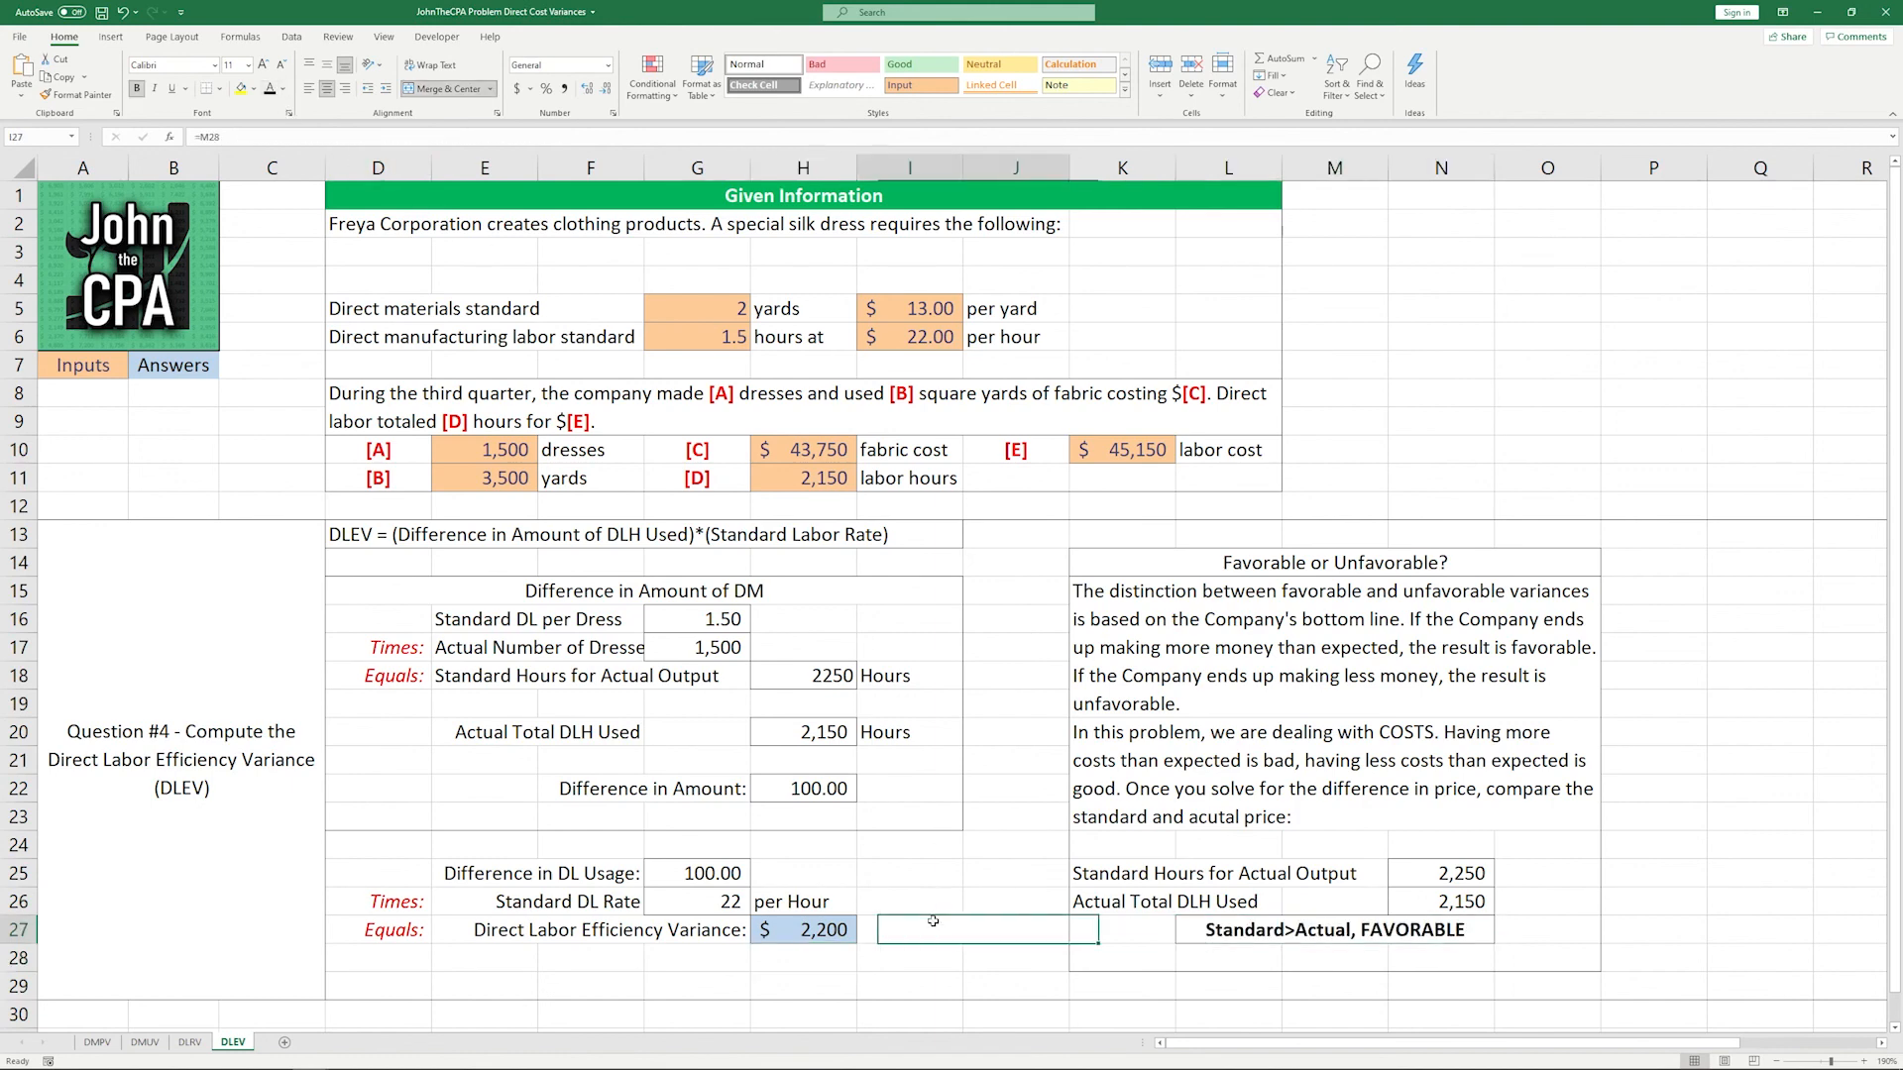
{"action": "left_click", "coordinate": [269, 90]}
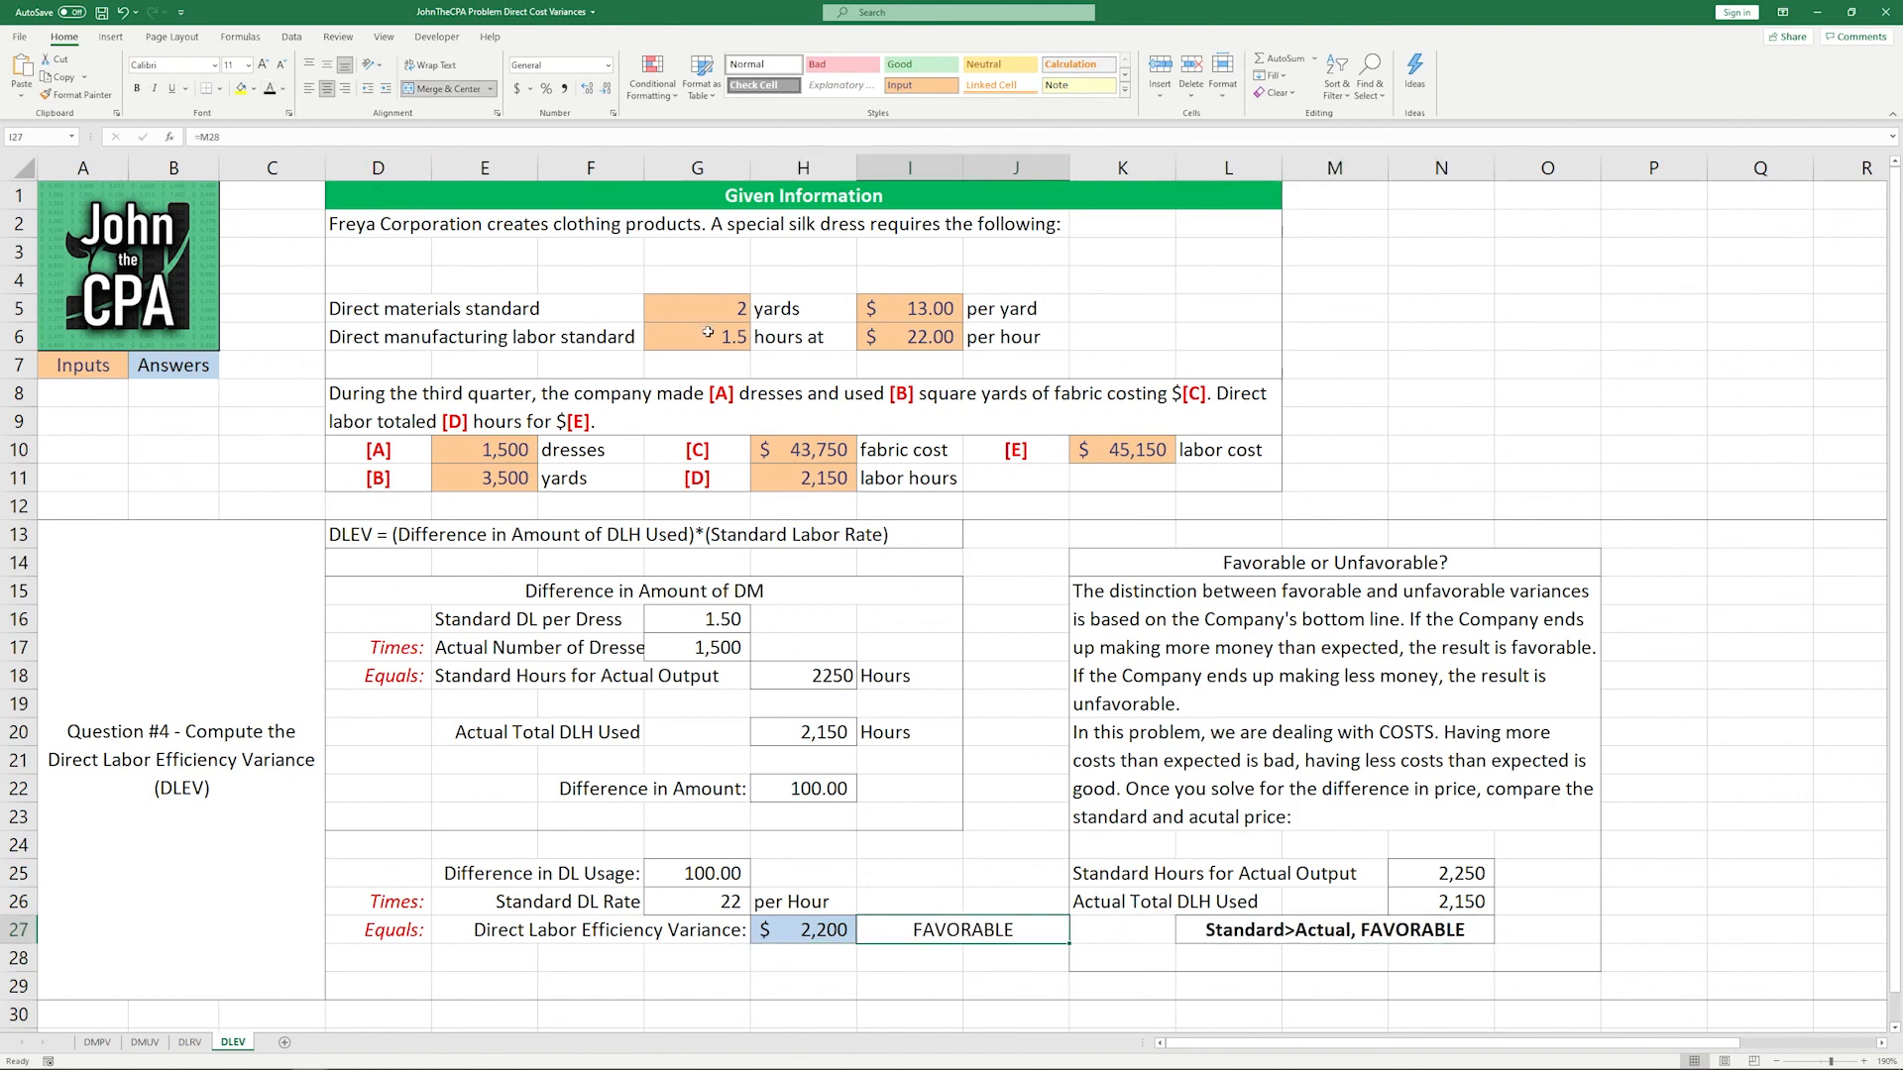